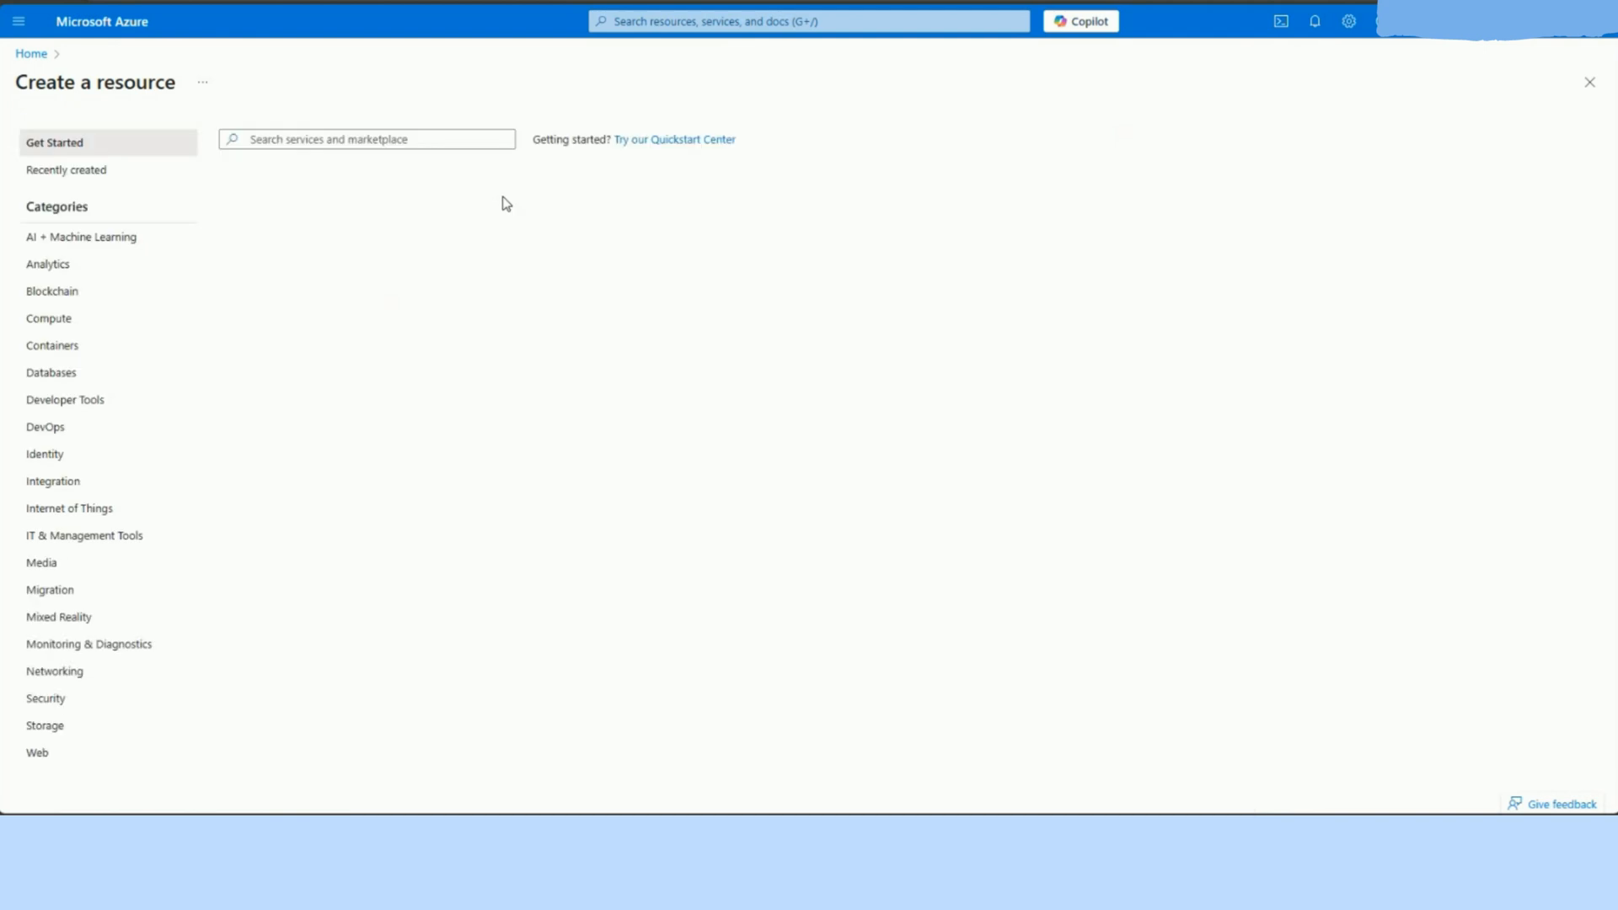
# Step: Search the marketplace for "resource group" and start creating Microsoft's Resource group service
pyautogui.click(328, 138)
pyautogui.write('res')
pyautogui.click(396, 166)
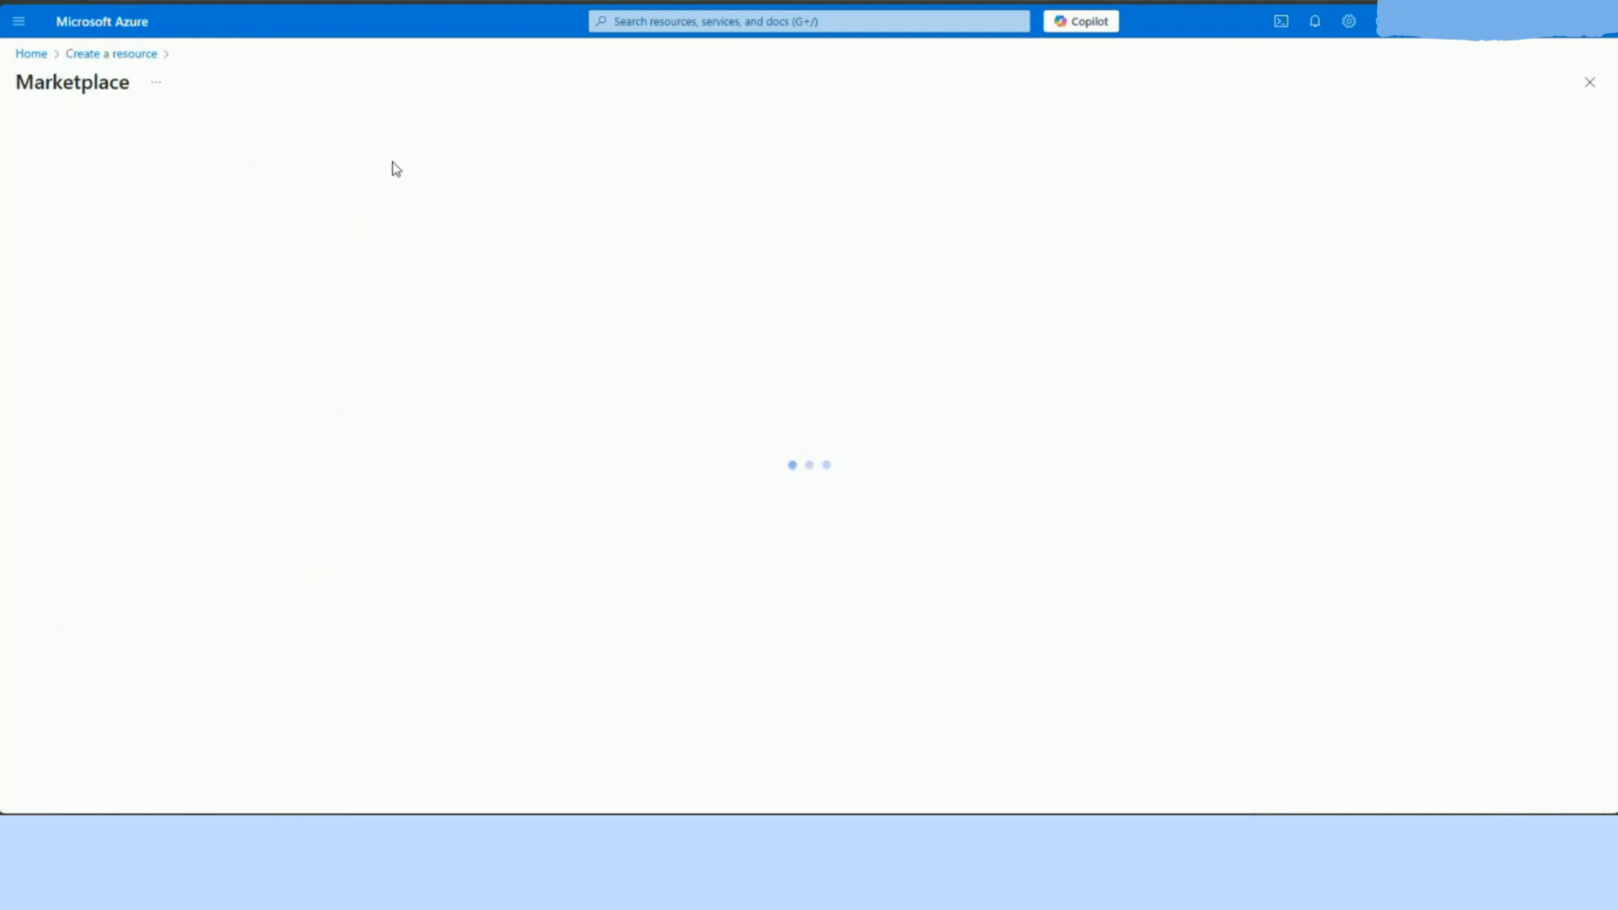
pyautogui.click(546, 299)
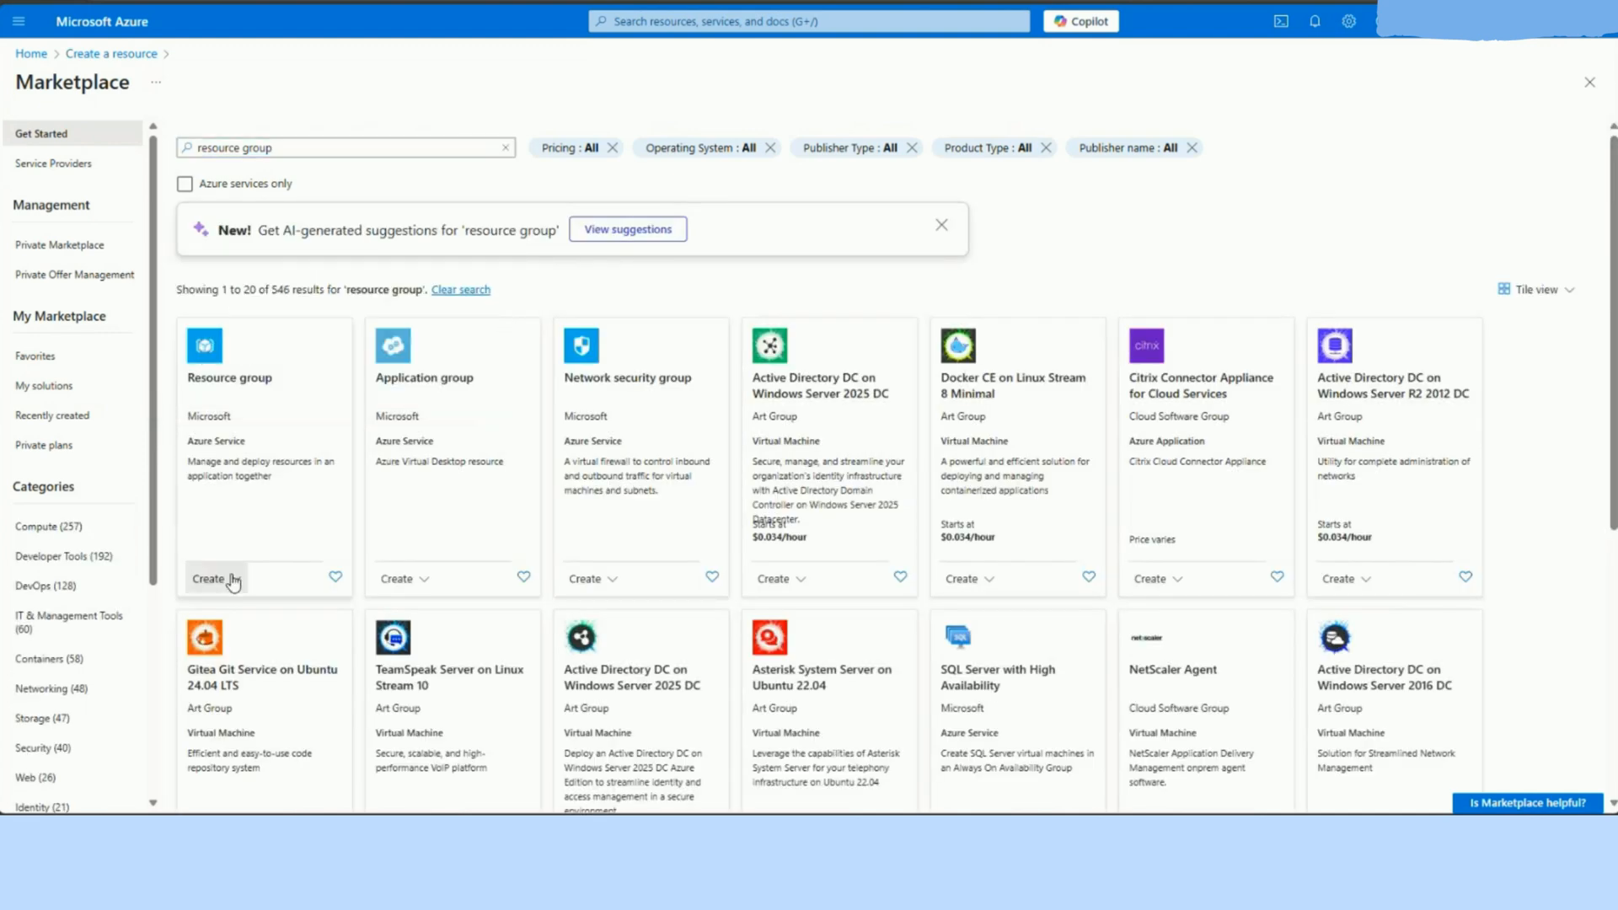
pyautogui.click(239, 605)
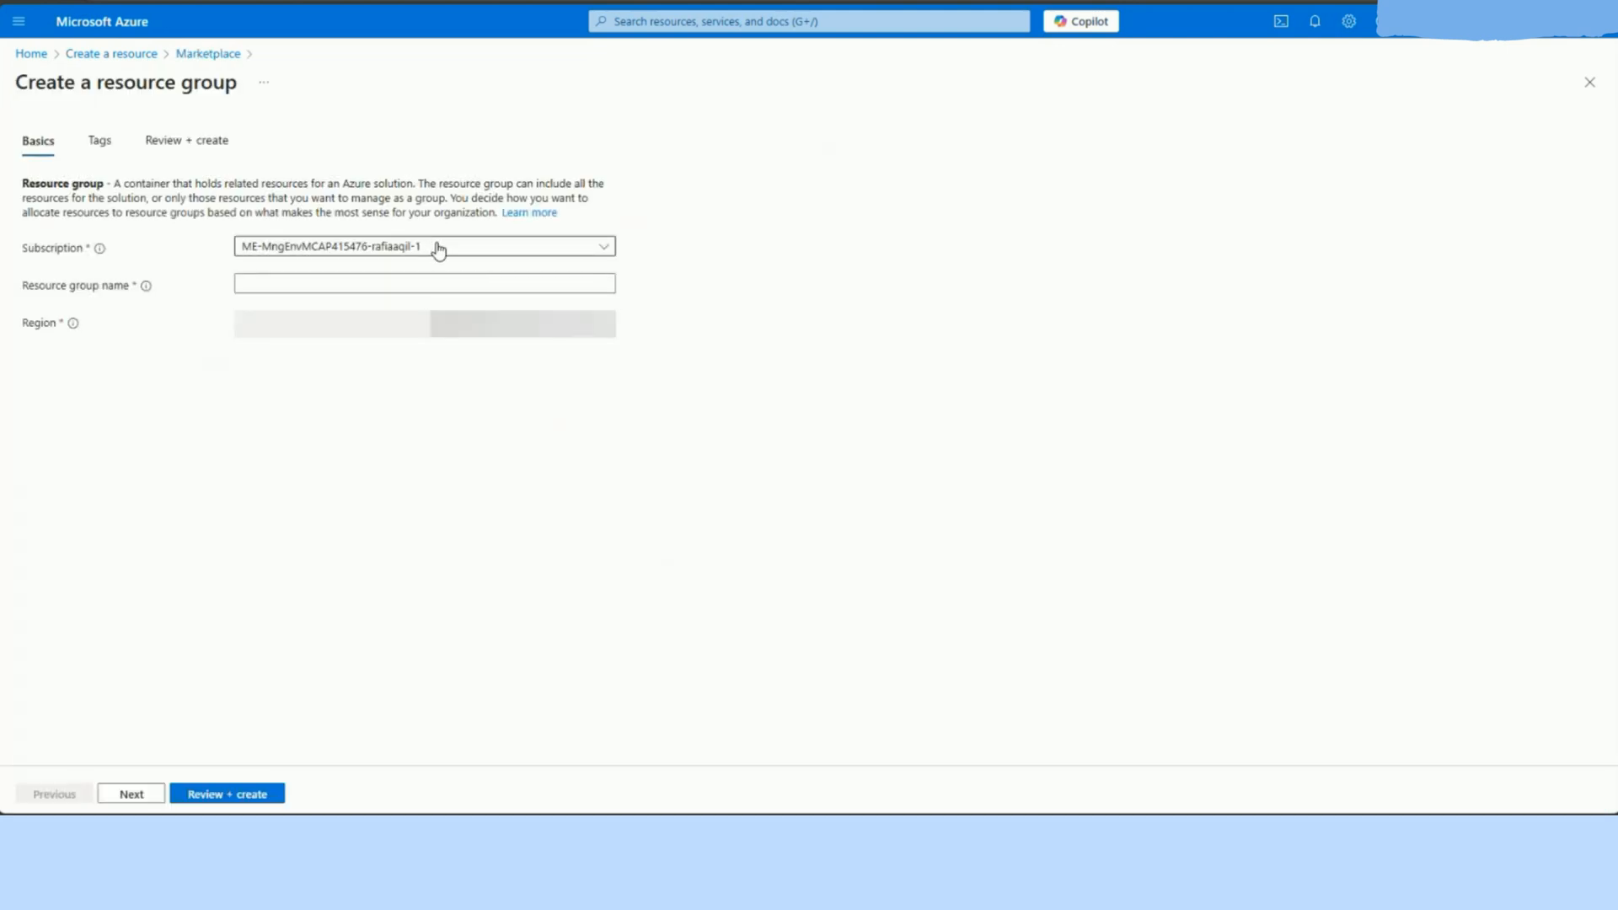
# Step: Create the resource group with the name Databricks in the East US region, and open it
pyautogui.click(466, 284)
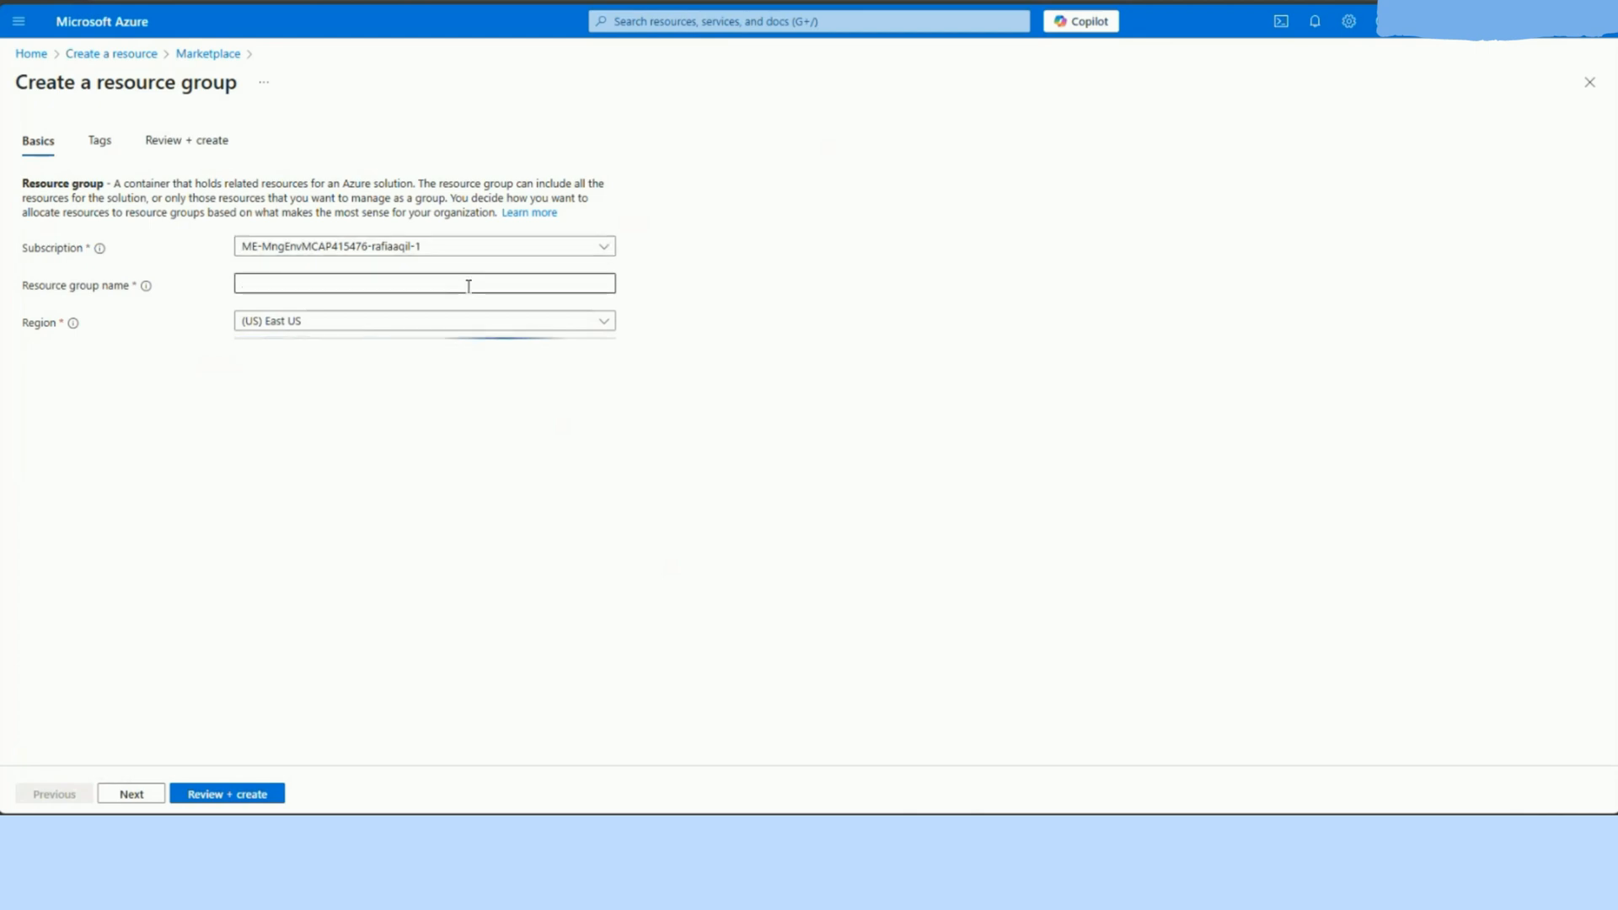
pyautogui.write('Data')
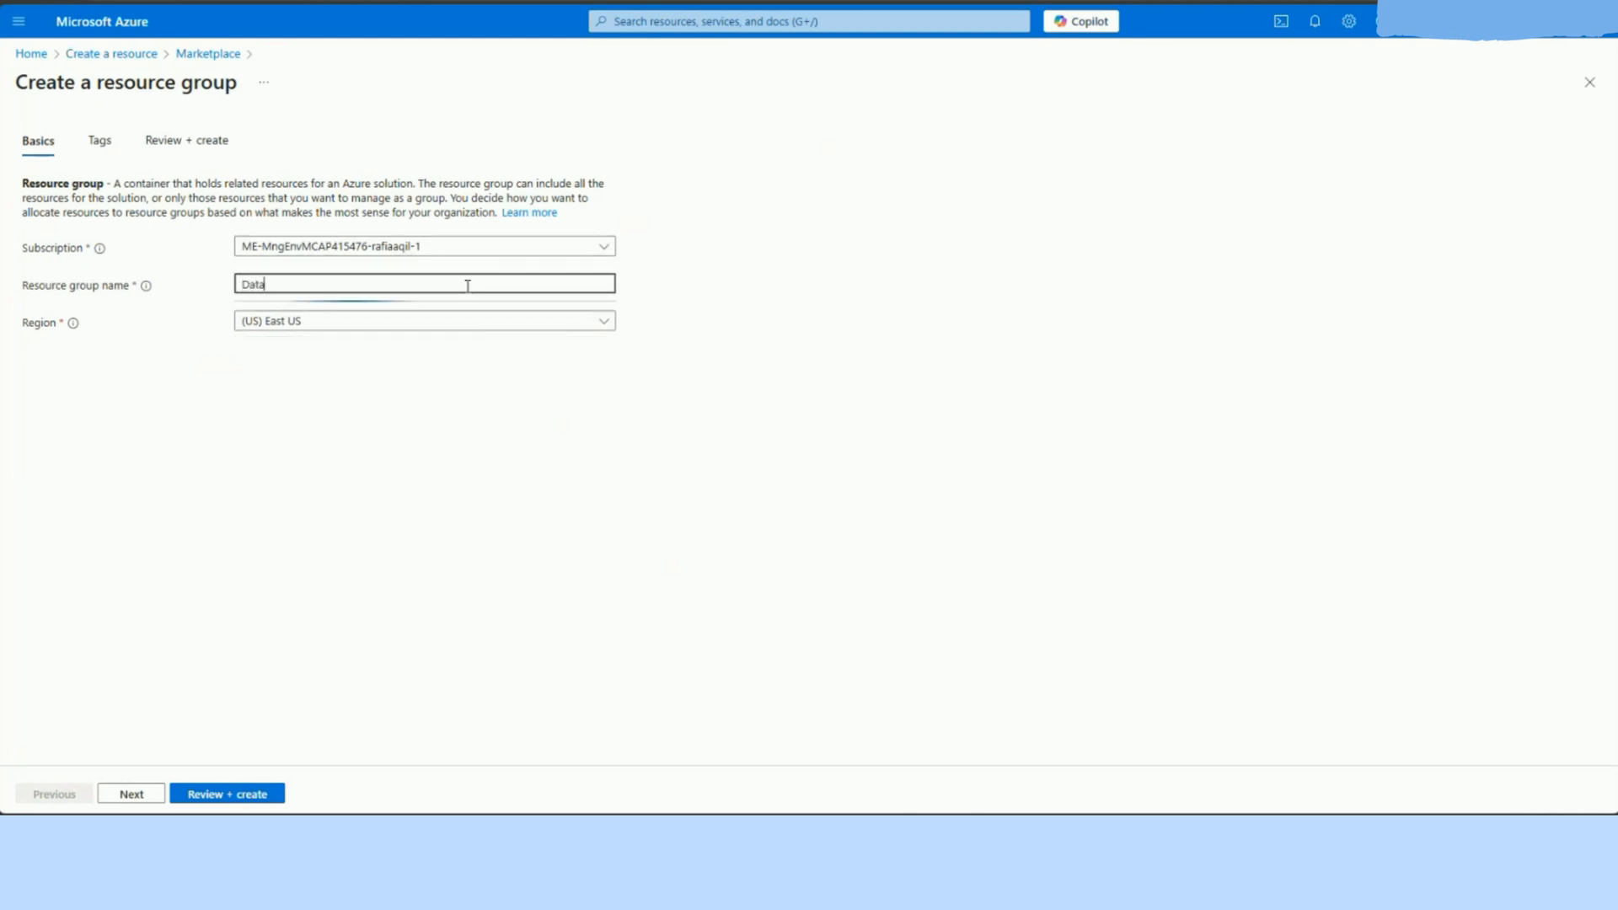
pyautogui.write('bricks')
pyautogui.click(735, 322)
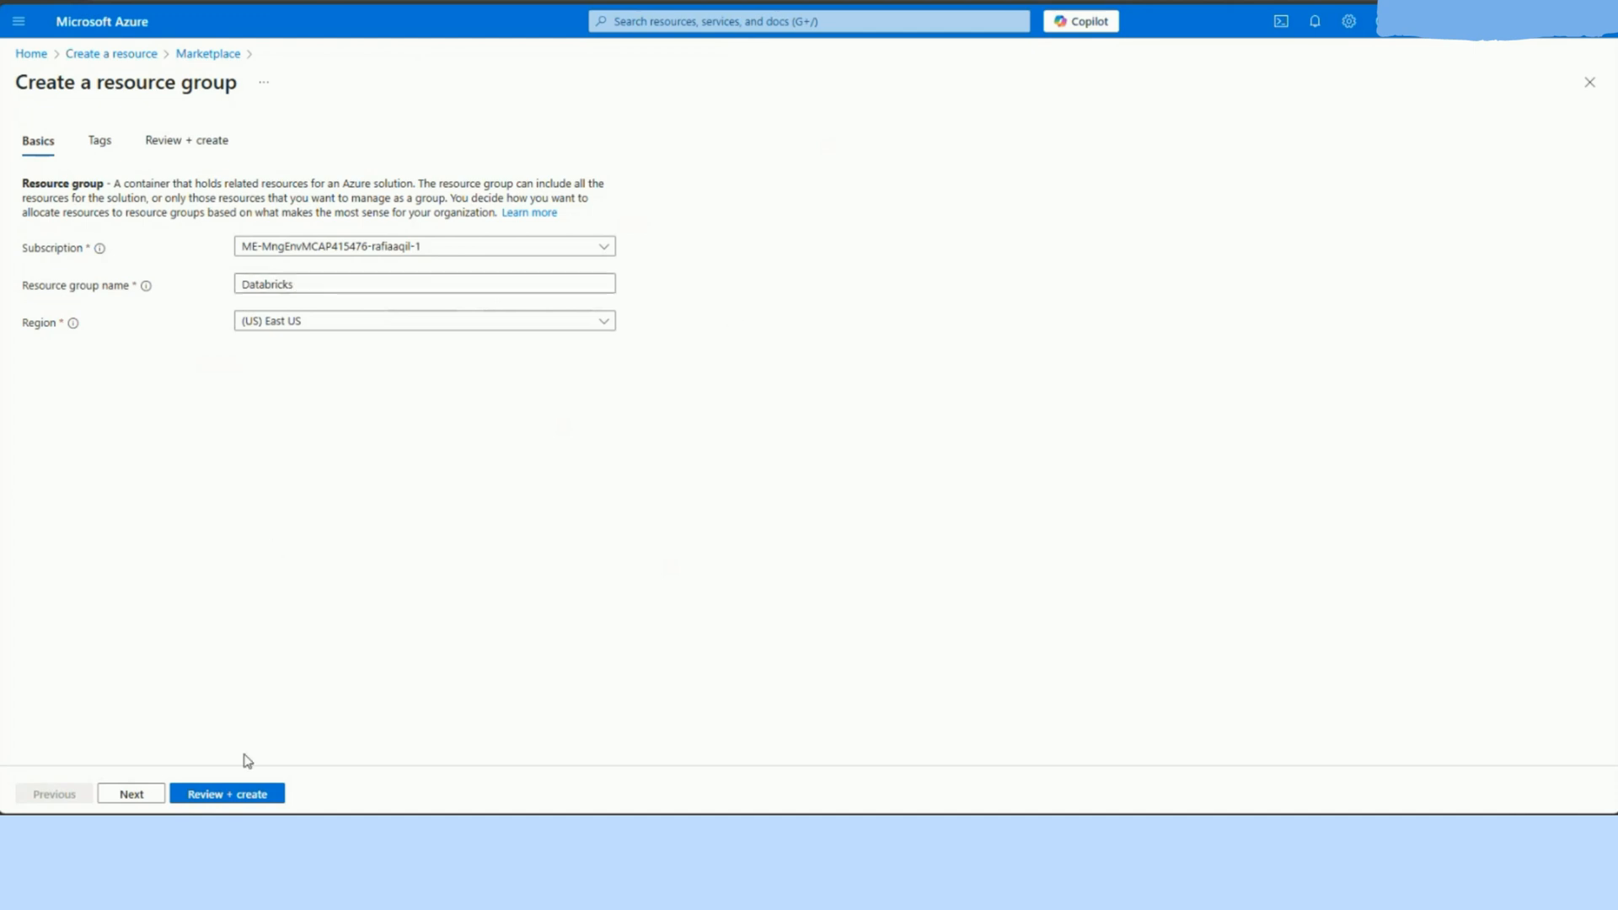
pyautogui.click(198, 796)
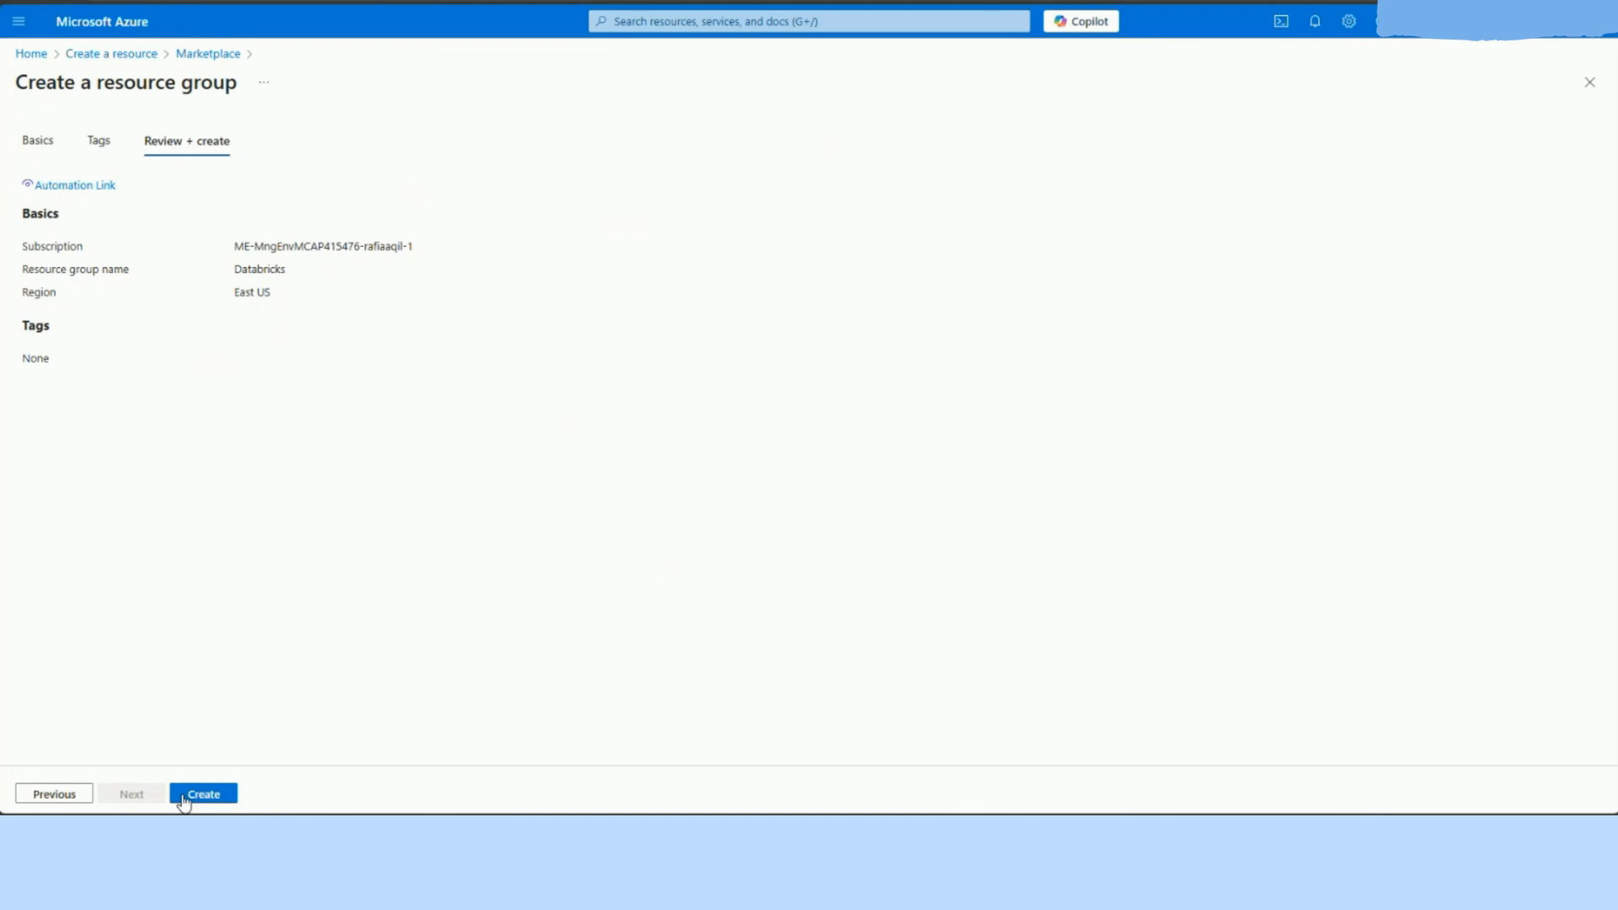
pyautogui.click(203, 793)
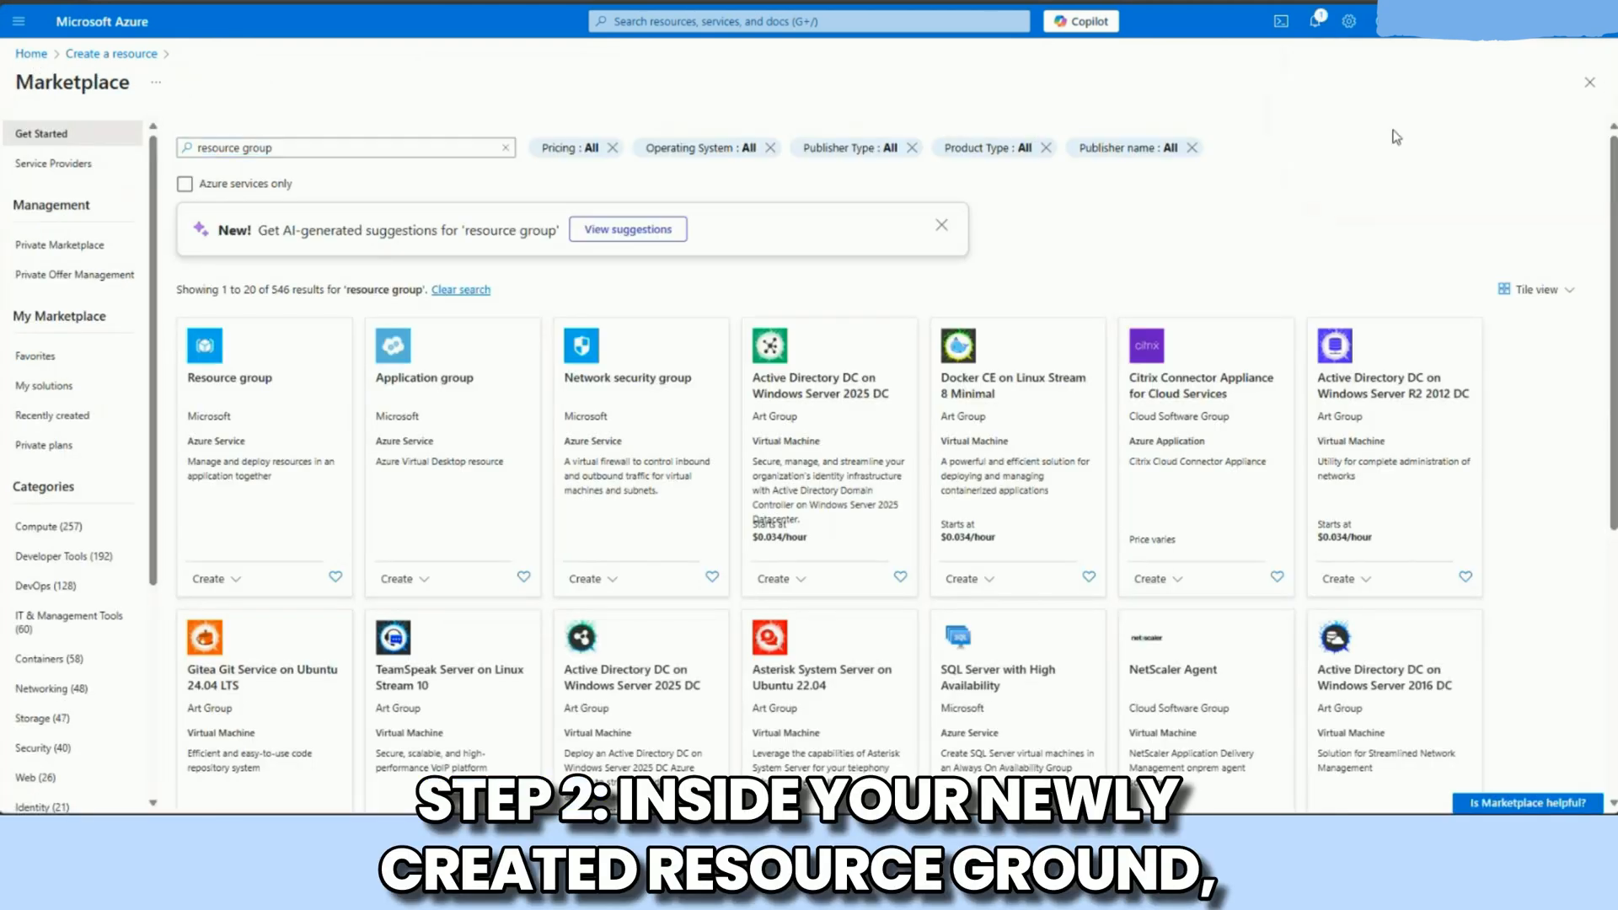
pyautogui.click(1373, 125)
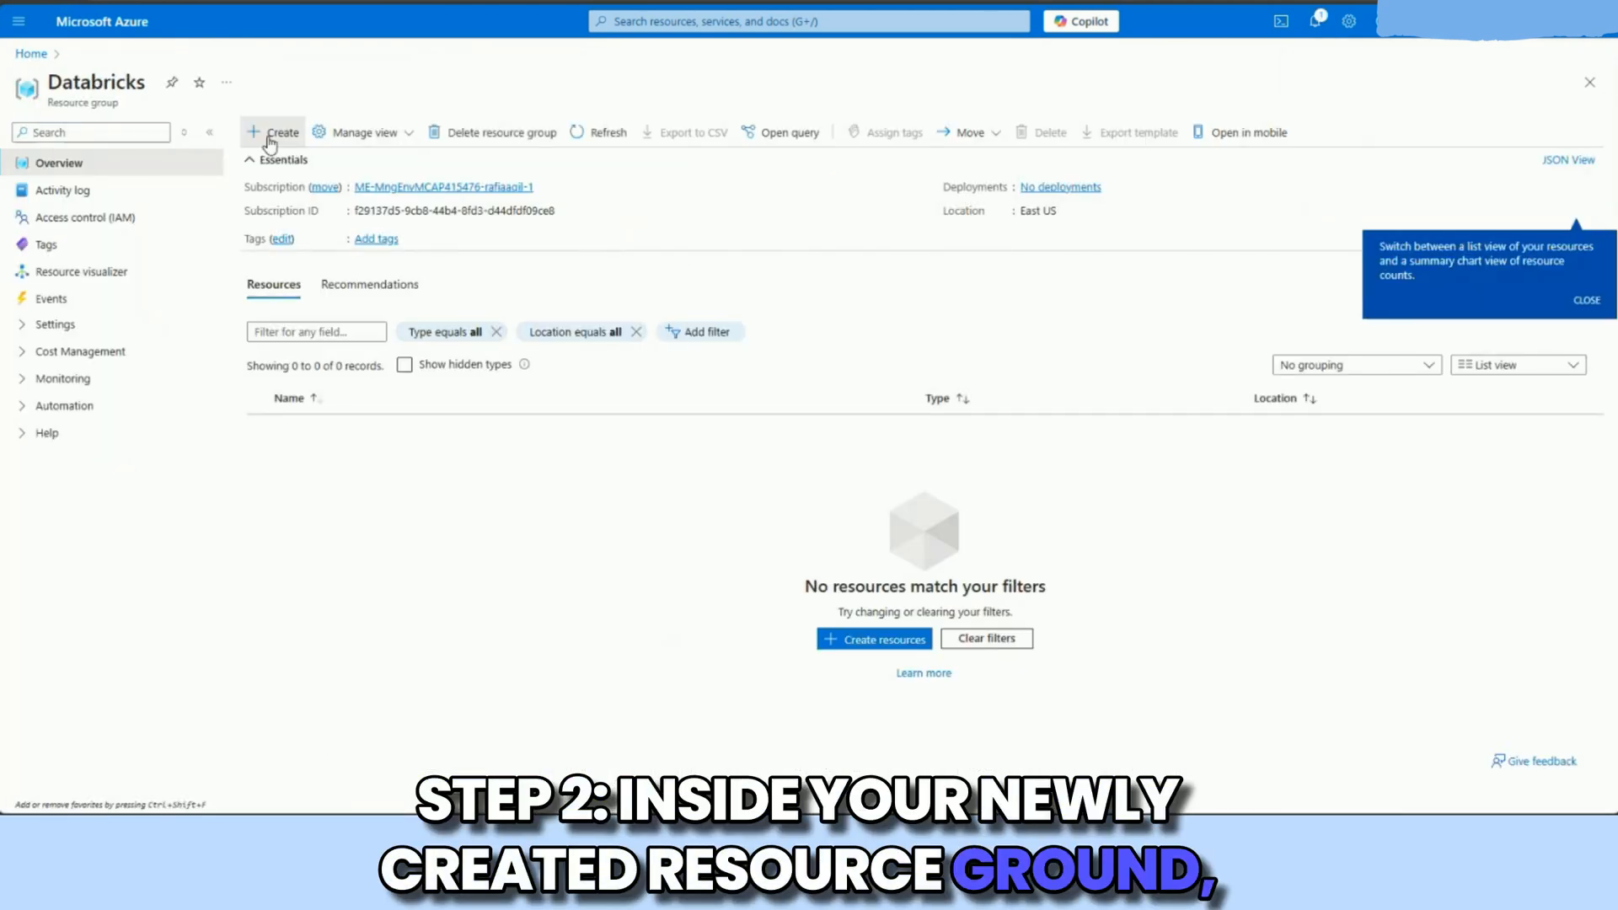
# Step: From the Databricks resource group, search the marketplace for "azure databricks" and start creating an Azure Databricks workspace
pyautogui.click(271, 142)
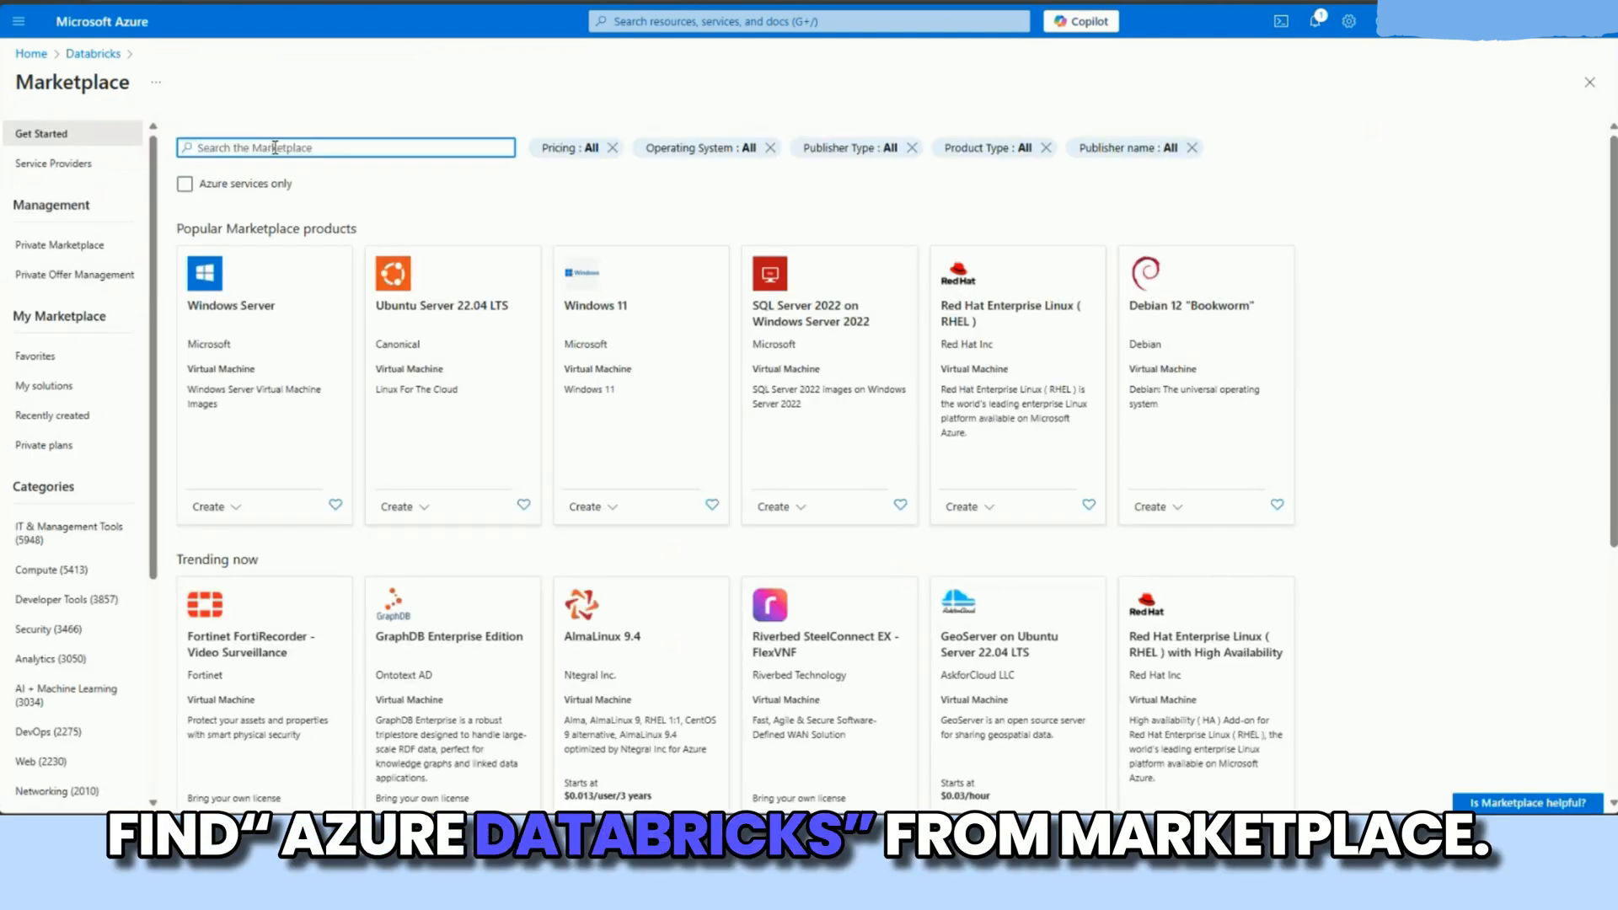
pyautogui.write('azure databricks')
pyautogui.press('Return')
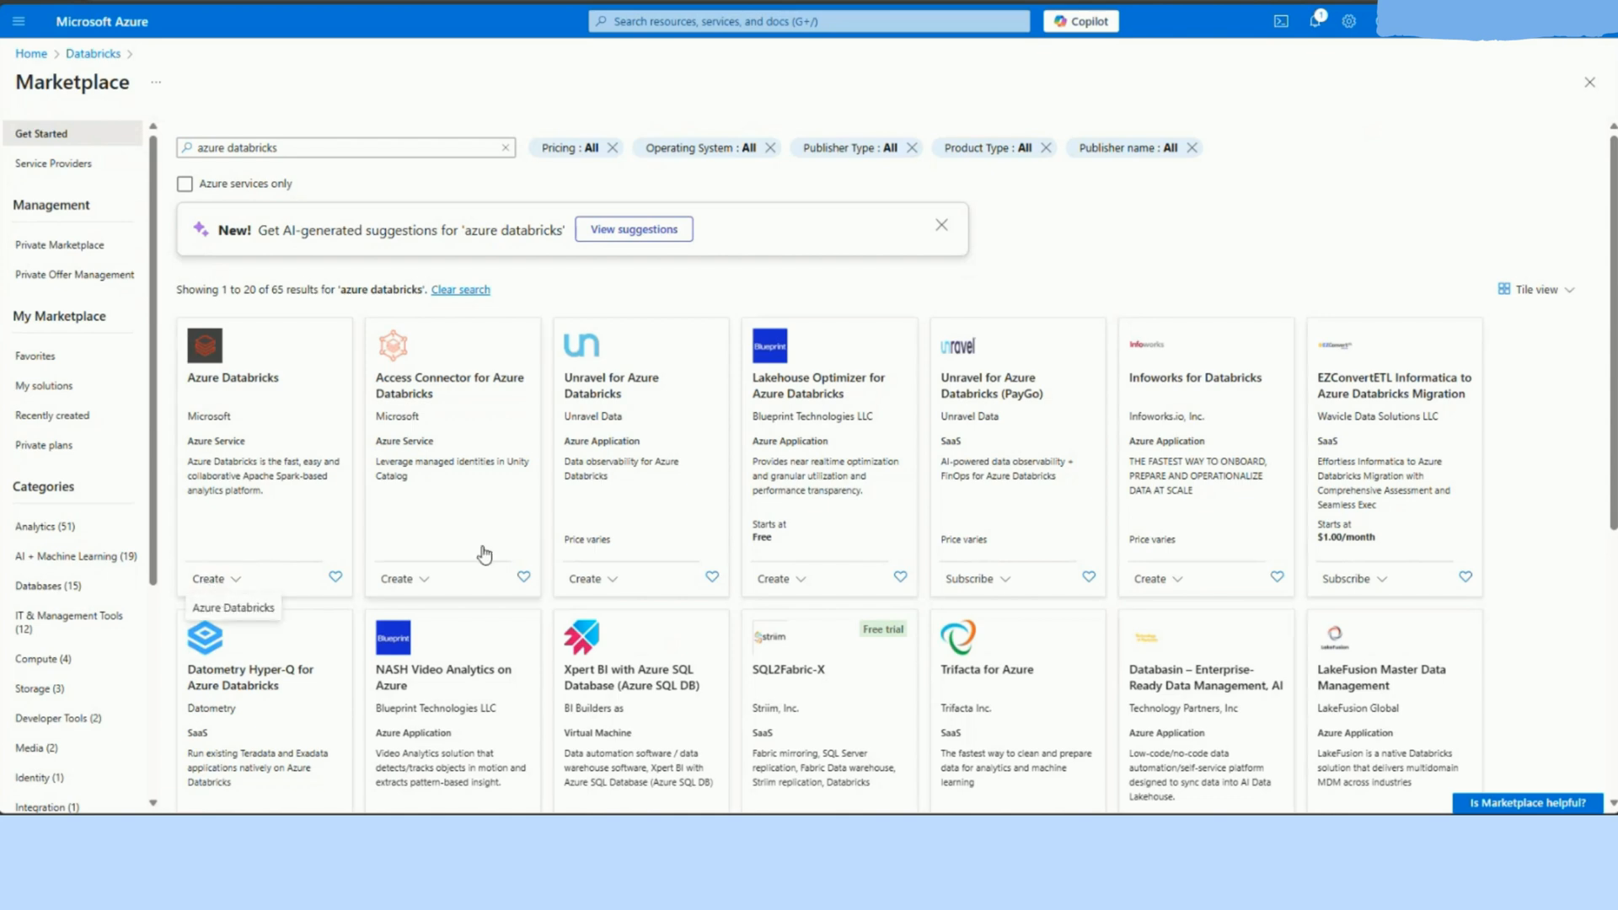
pyautogui.click(420, 469)
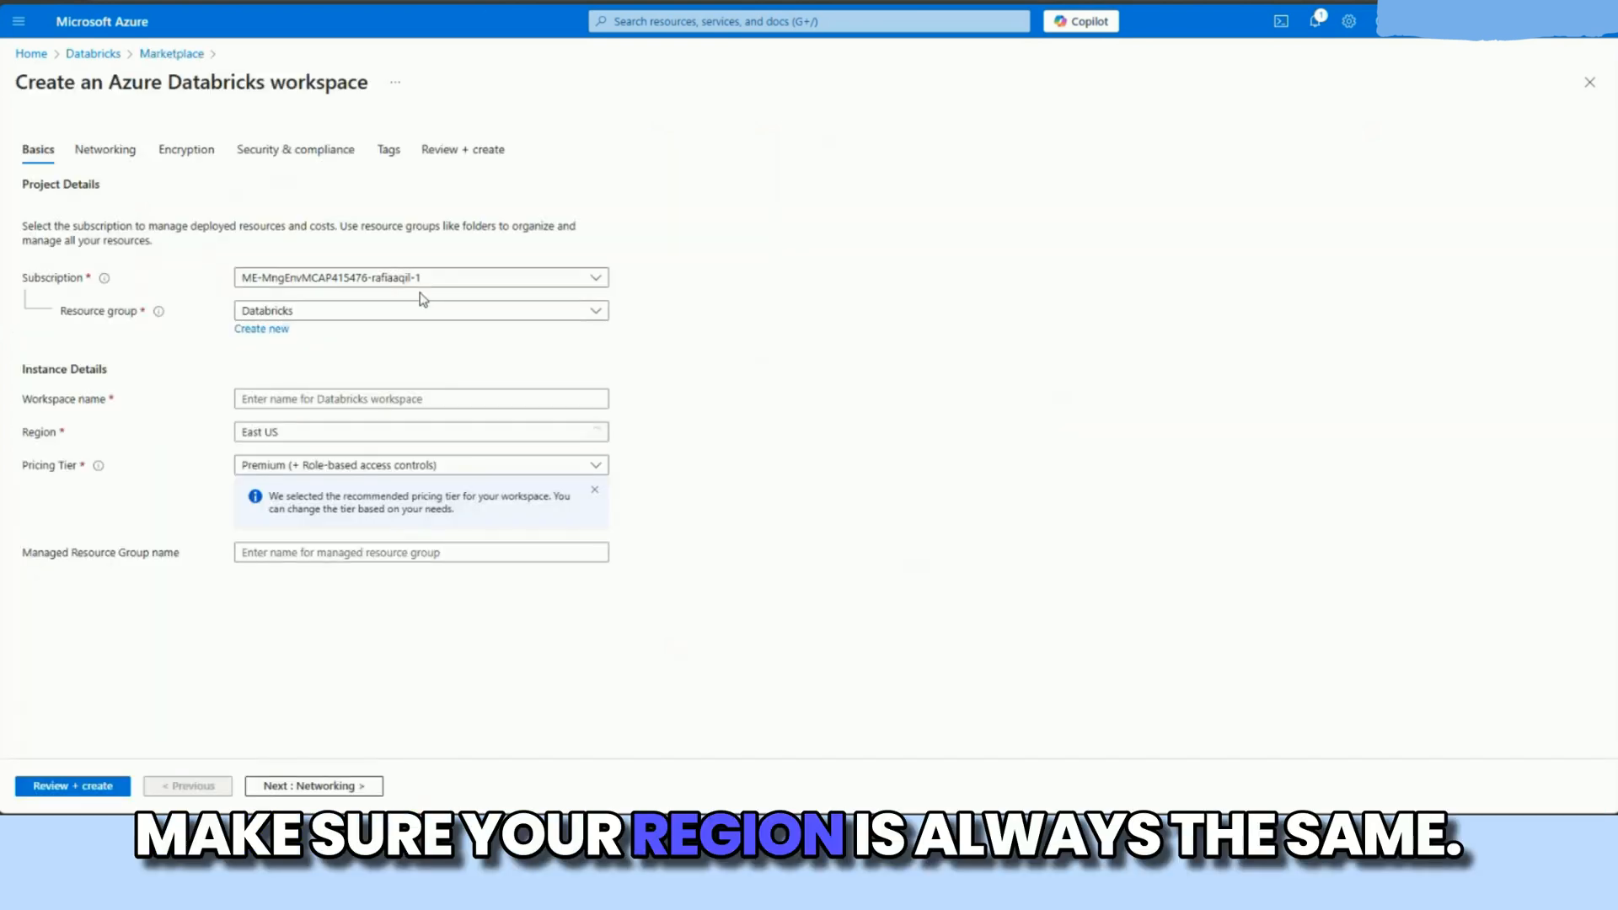
# Step: Name the workspace databricks_demo and keep the Premium (+ Role-based access controls) pricing tier
pyautogui.click(303, 398)
pyautogui.write('databrick')
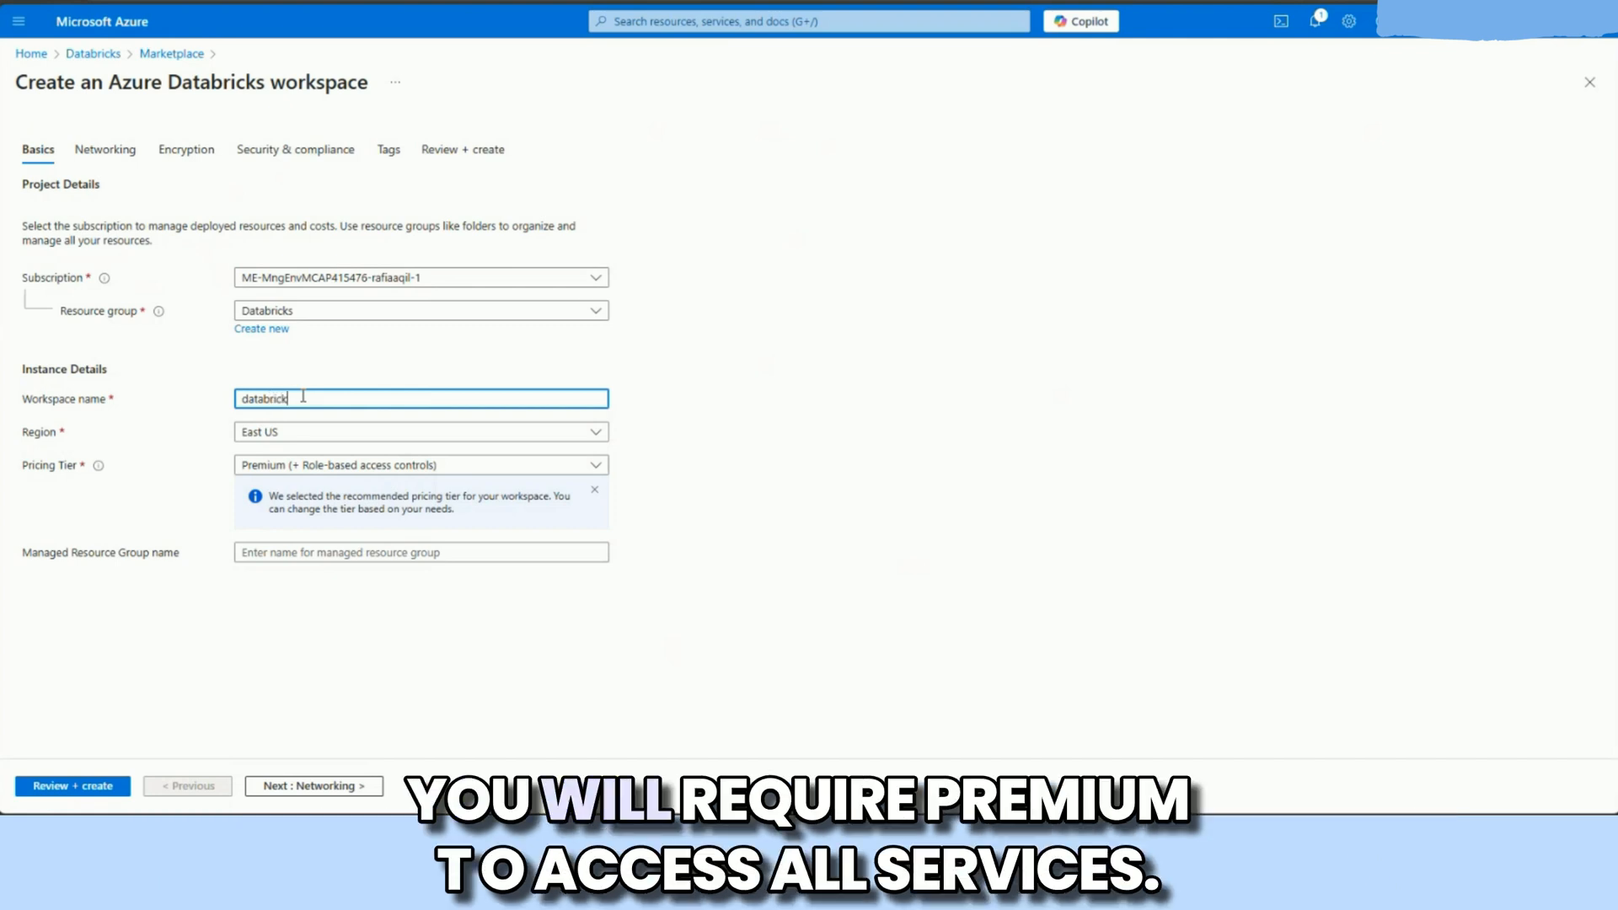
pyautogui.write('s_dem')
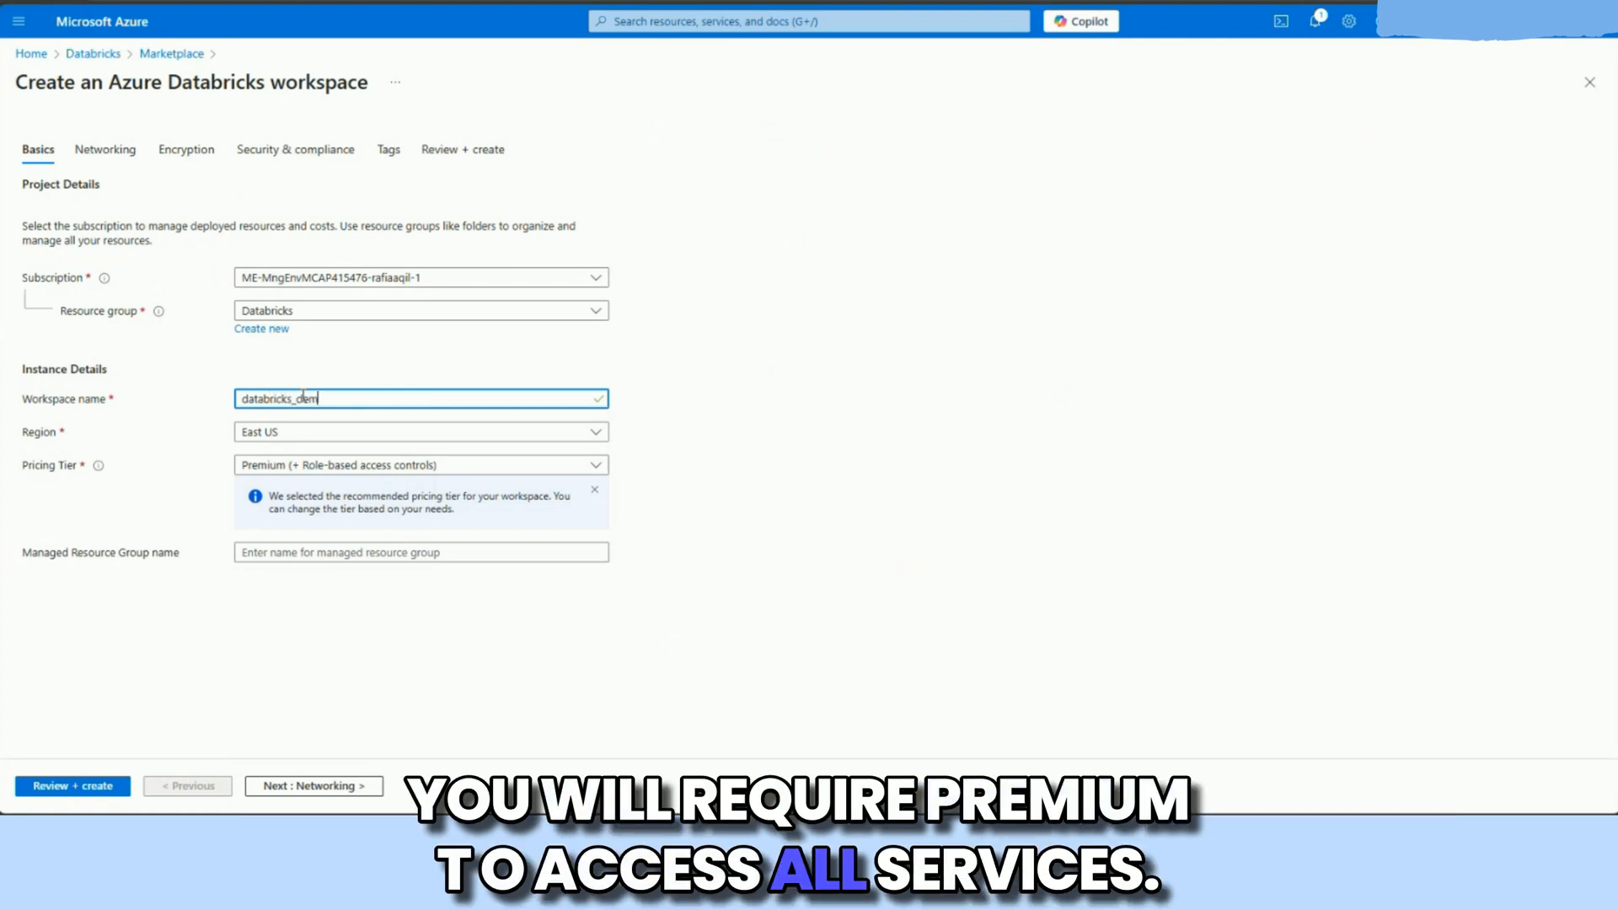
pyautogui.write('o')
pyautogui.click(354, 465)
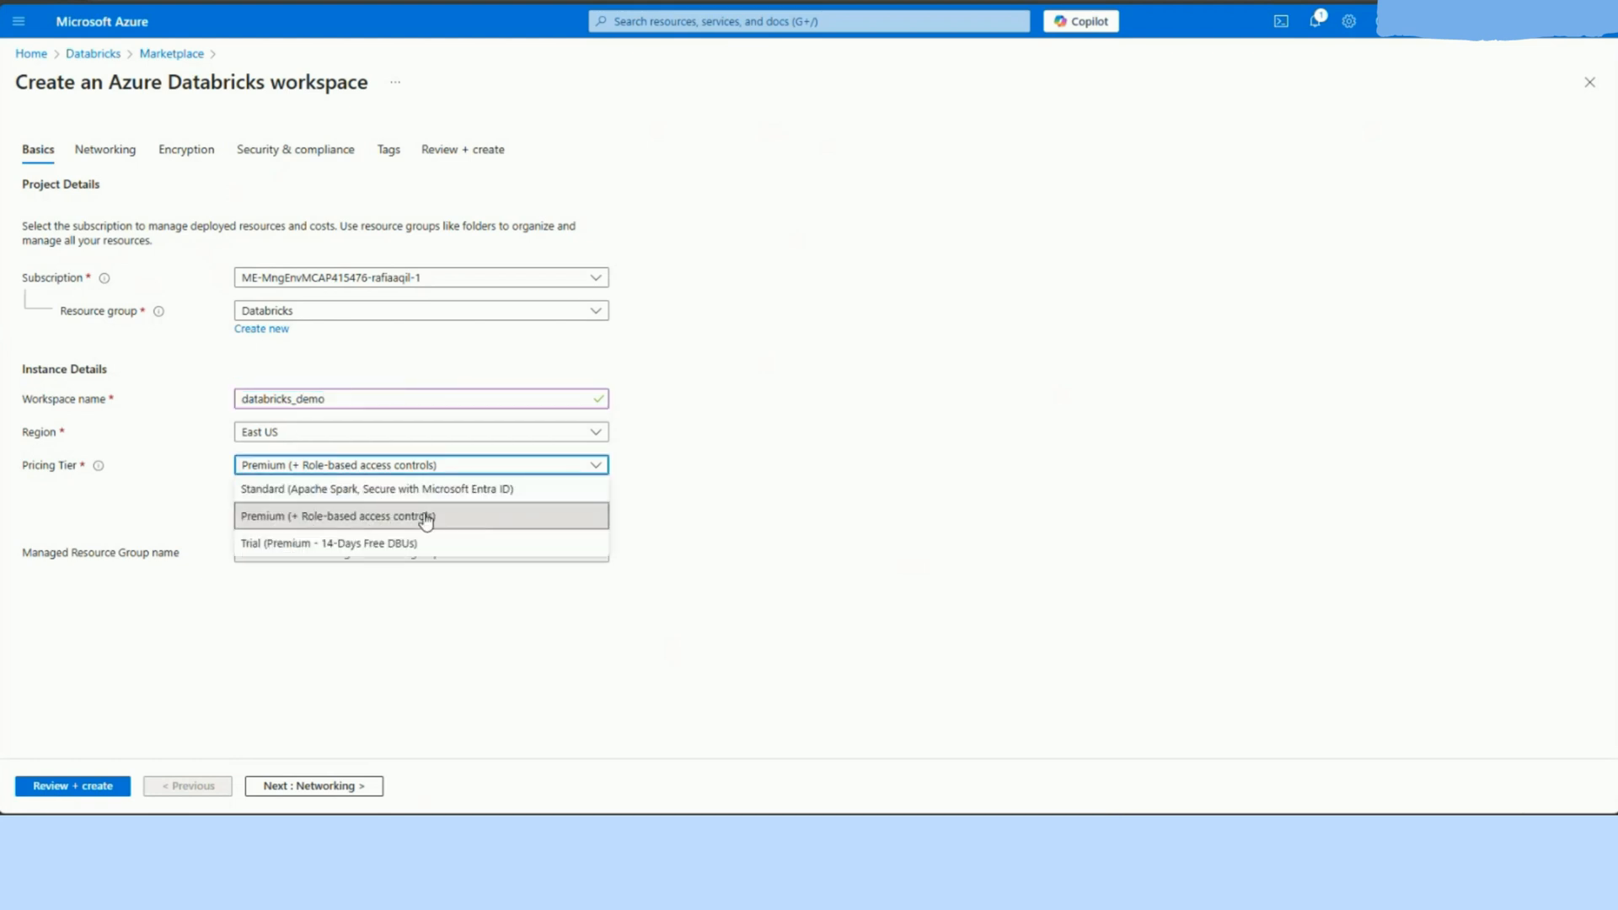
pyautogui.click(645, 514)
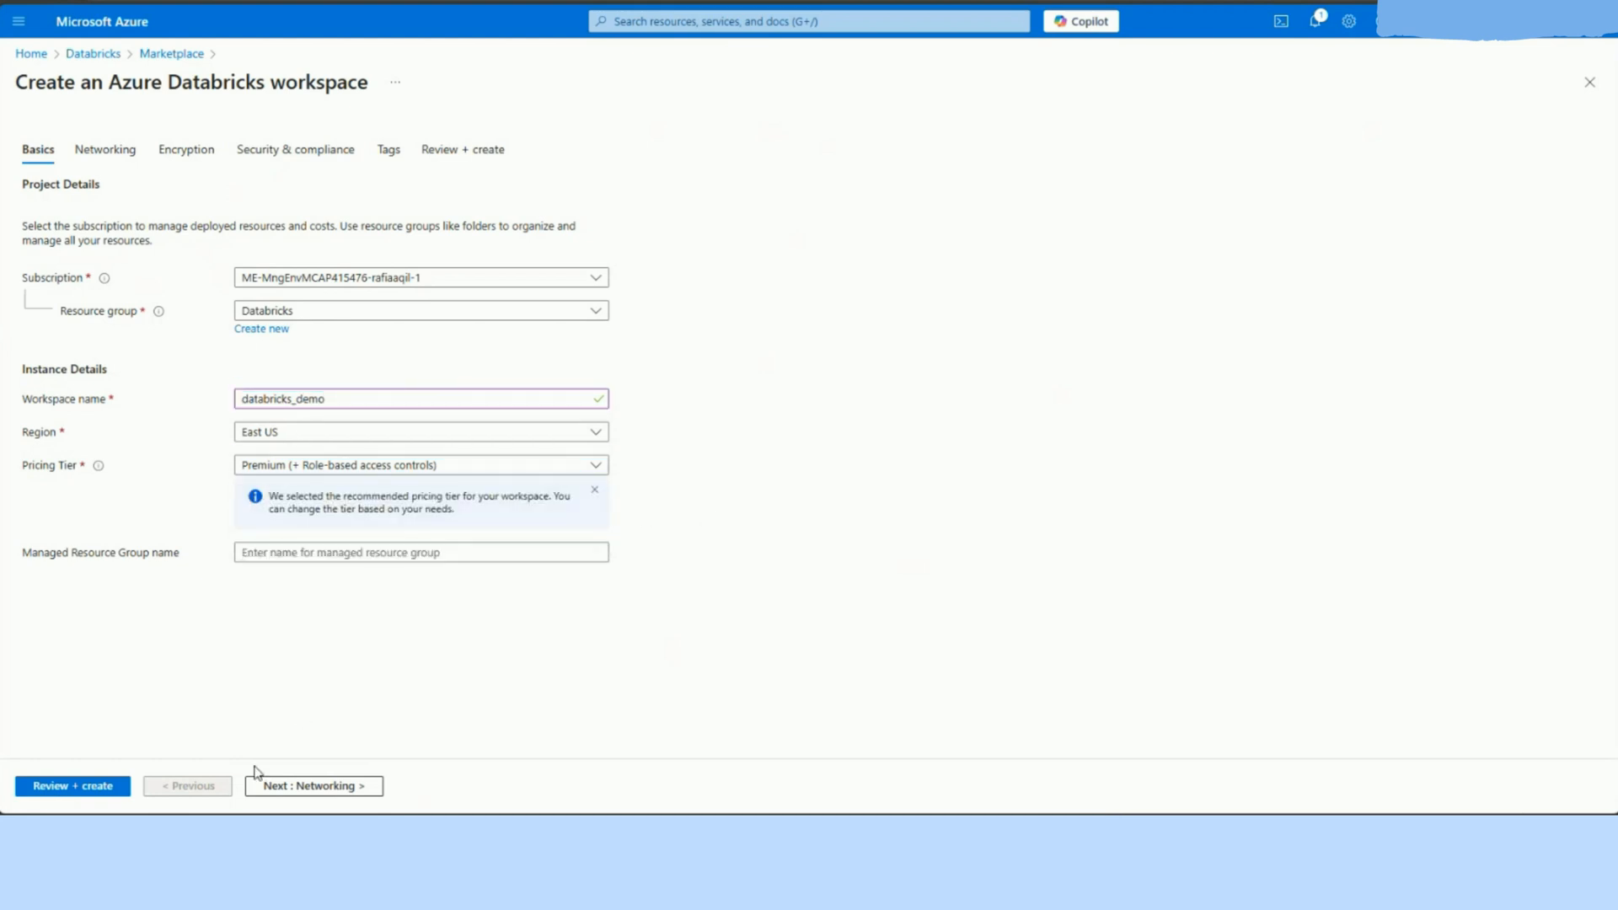
# Step: Go through the networking, encryption and security settings with their defaults, review the summary and create the Databricks workspace
pyautogui.click(278, 788)
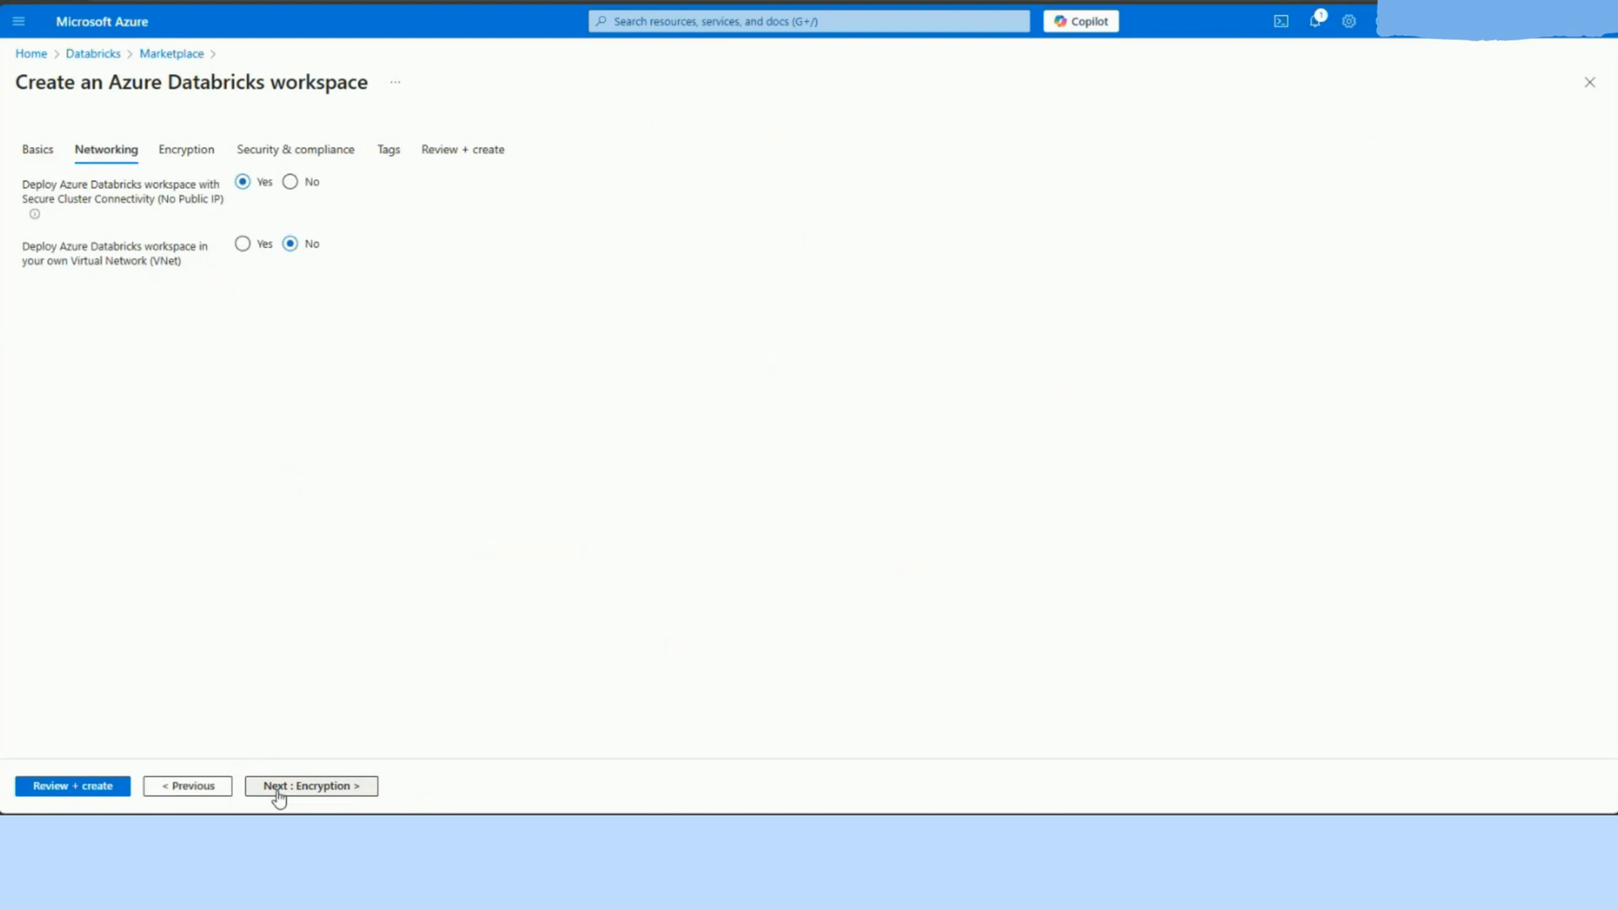
pyautogui.click(308, 788)
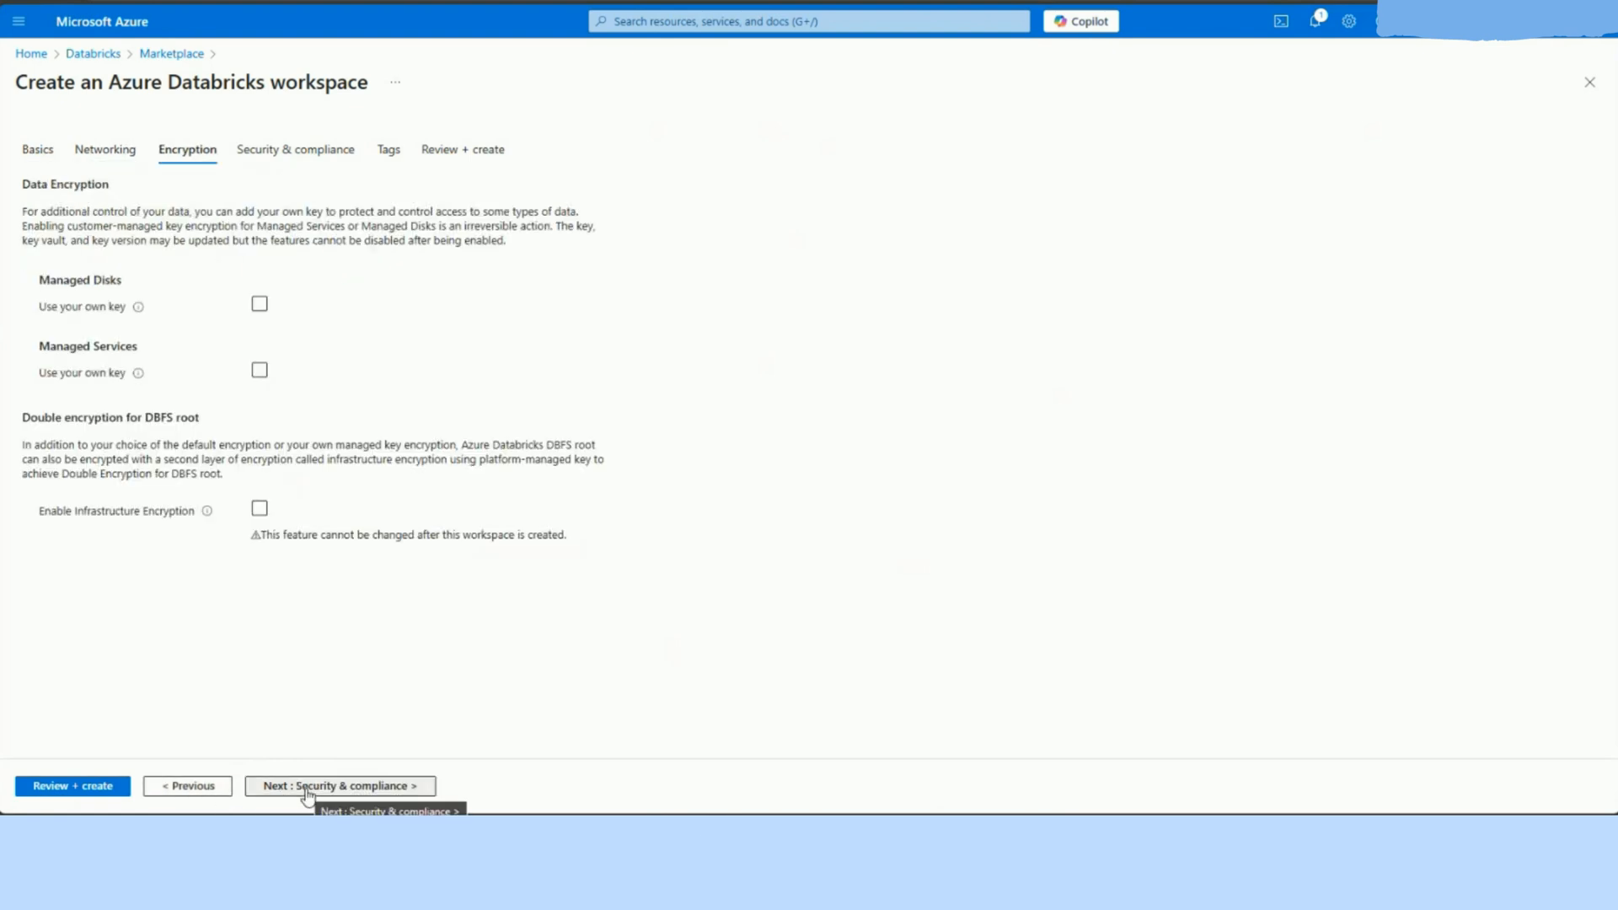
pyautogui.click(307, 788)
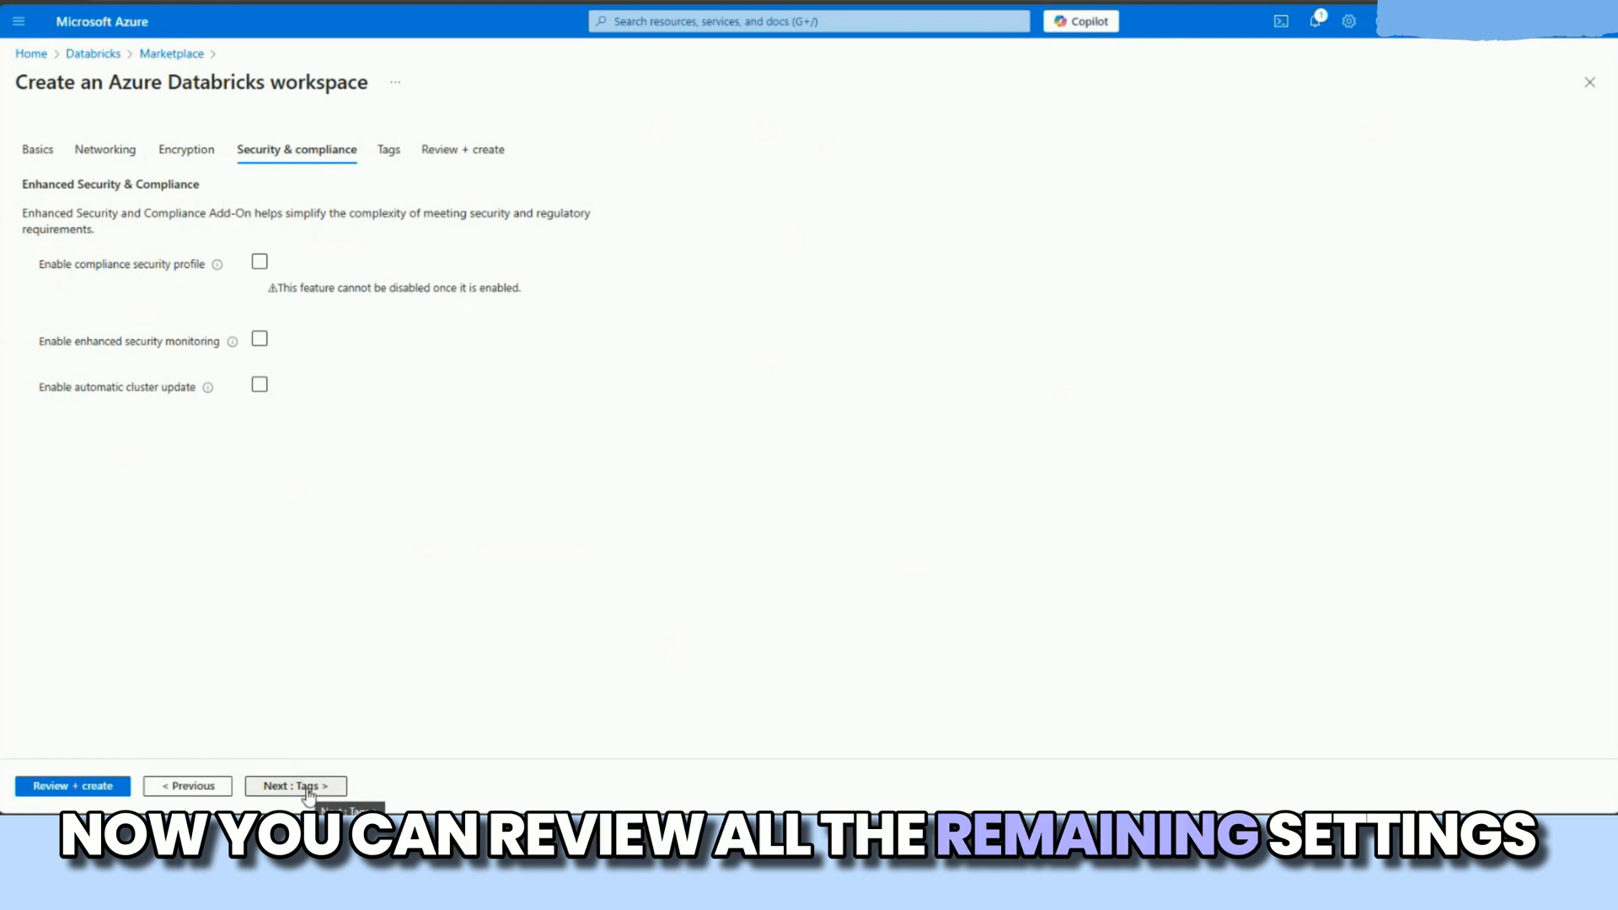
pyautogui.click(307, 788)
pyautogui.click(71, 787)
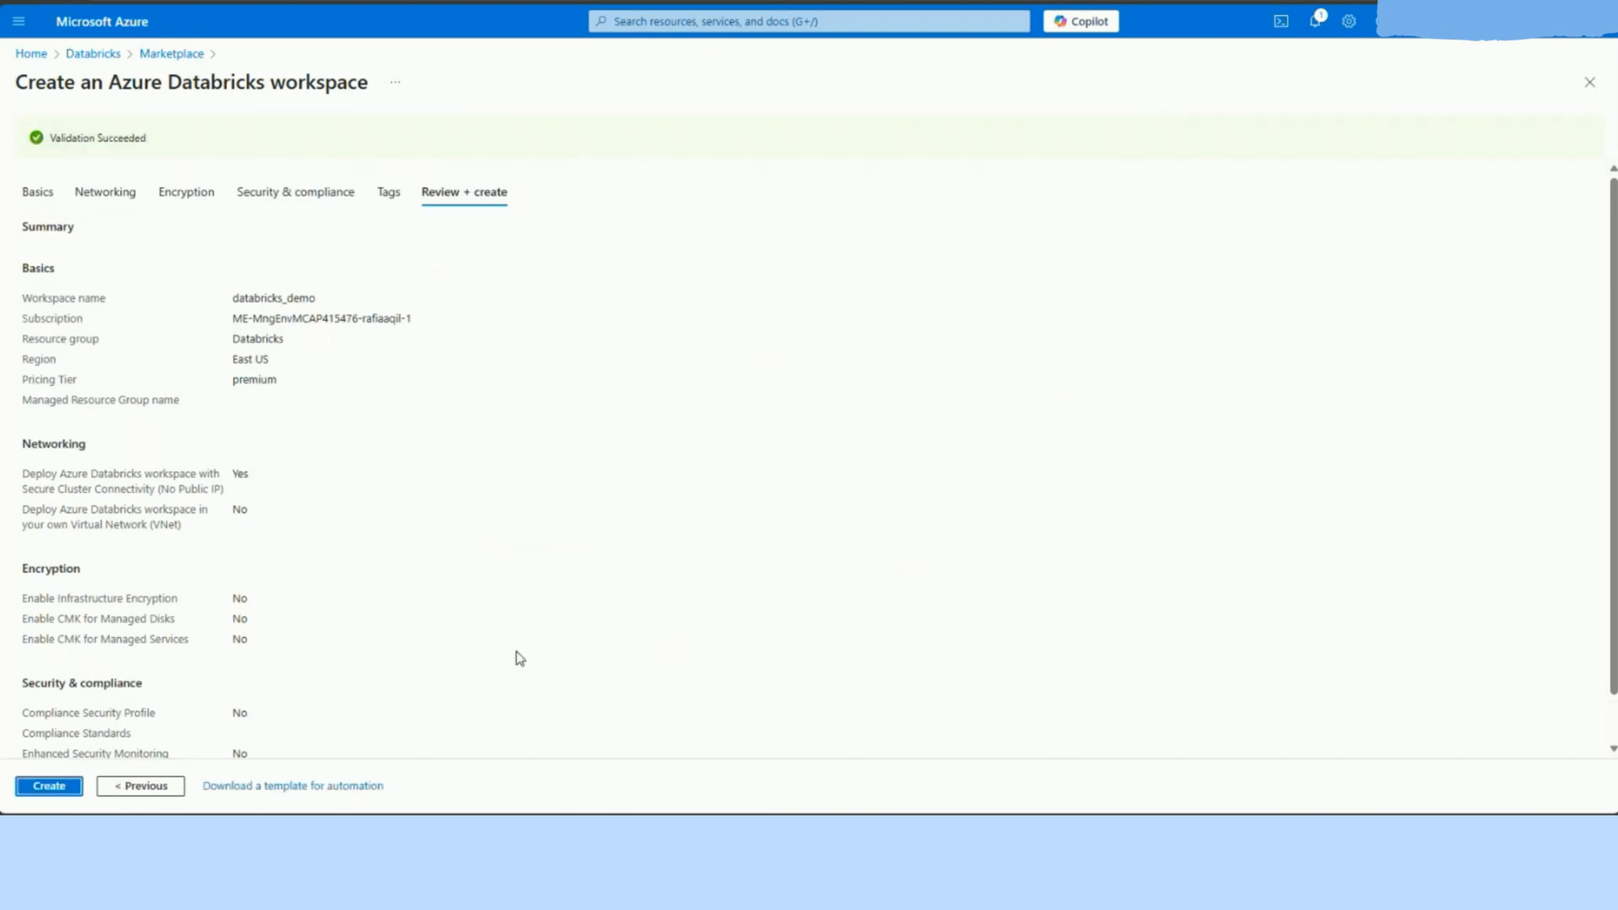
pyautogui.scroll(-1, 393, 699)
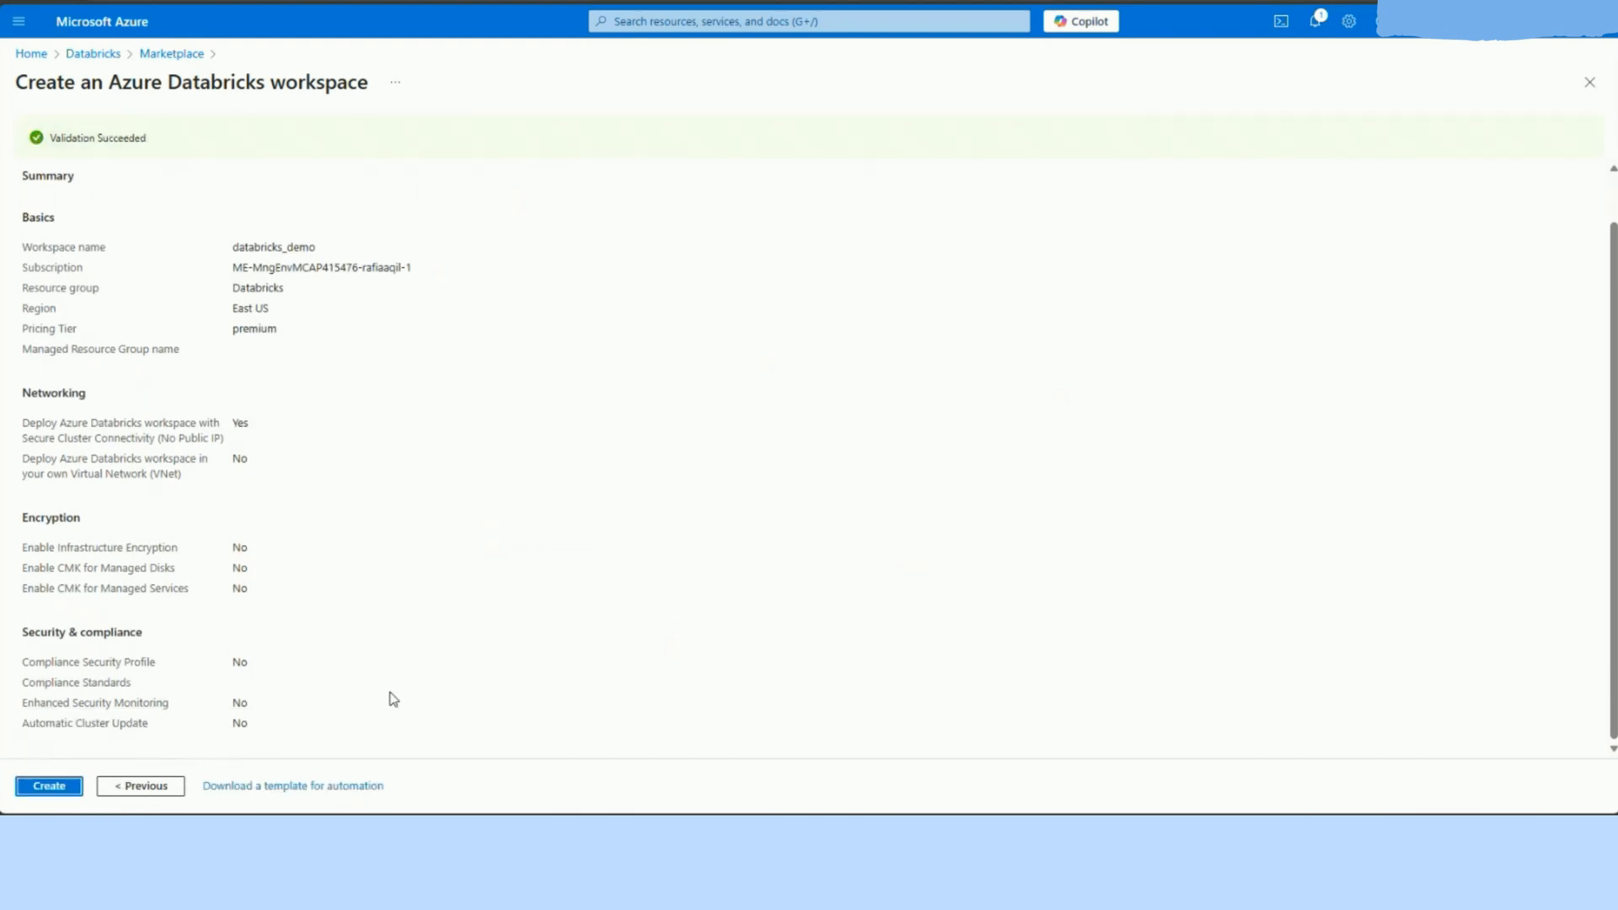
pyautogui.click(52, 790)
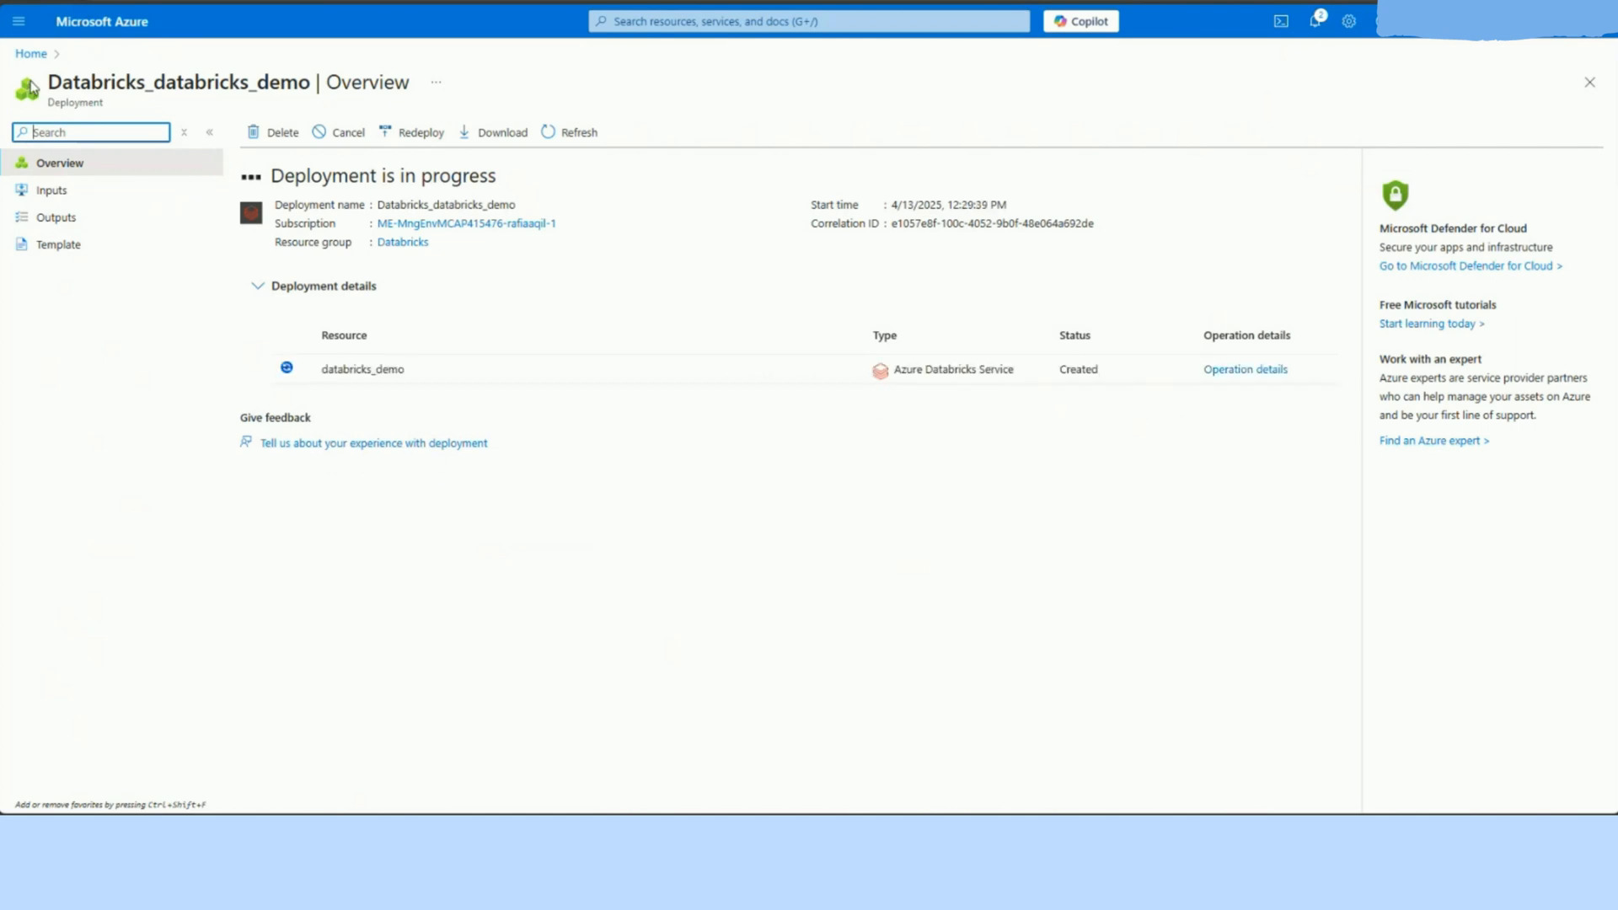
# Step: Return to the Databricks resource group, find Microsoft's Storage account with the marketplace search "azure storage account", and start creating it
pyautogui.click(31, 53)
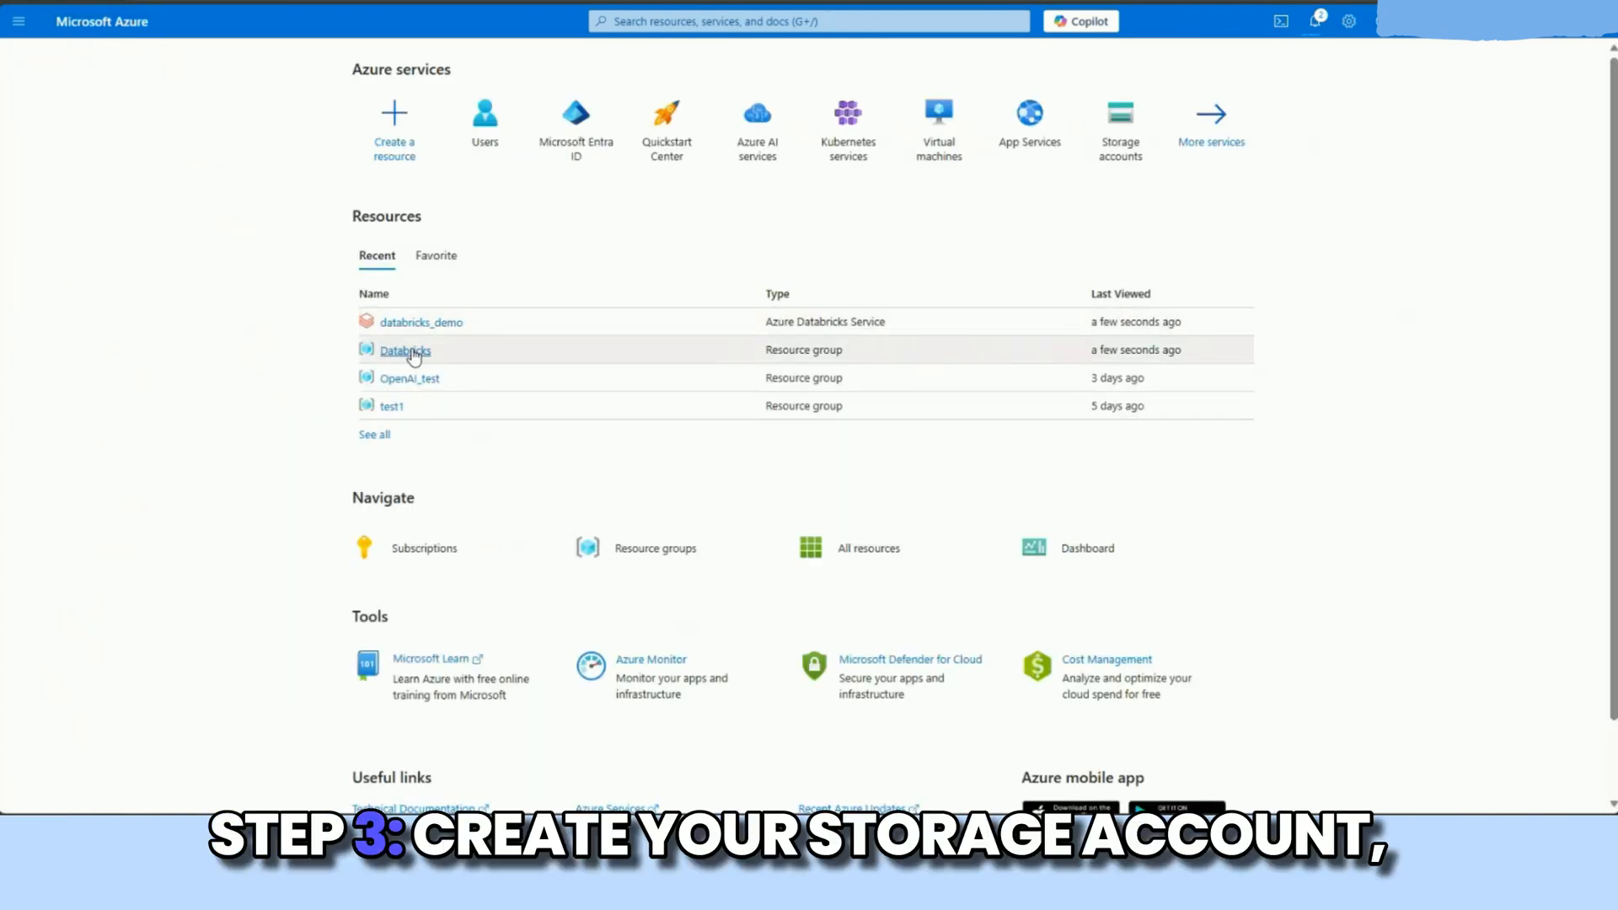
pyautogui.click(413, 350)
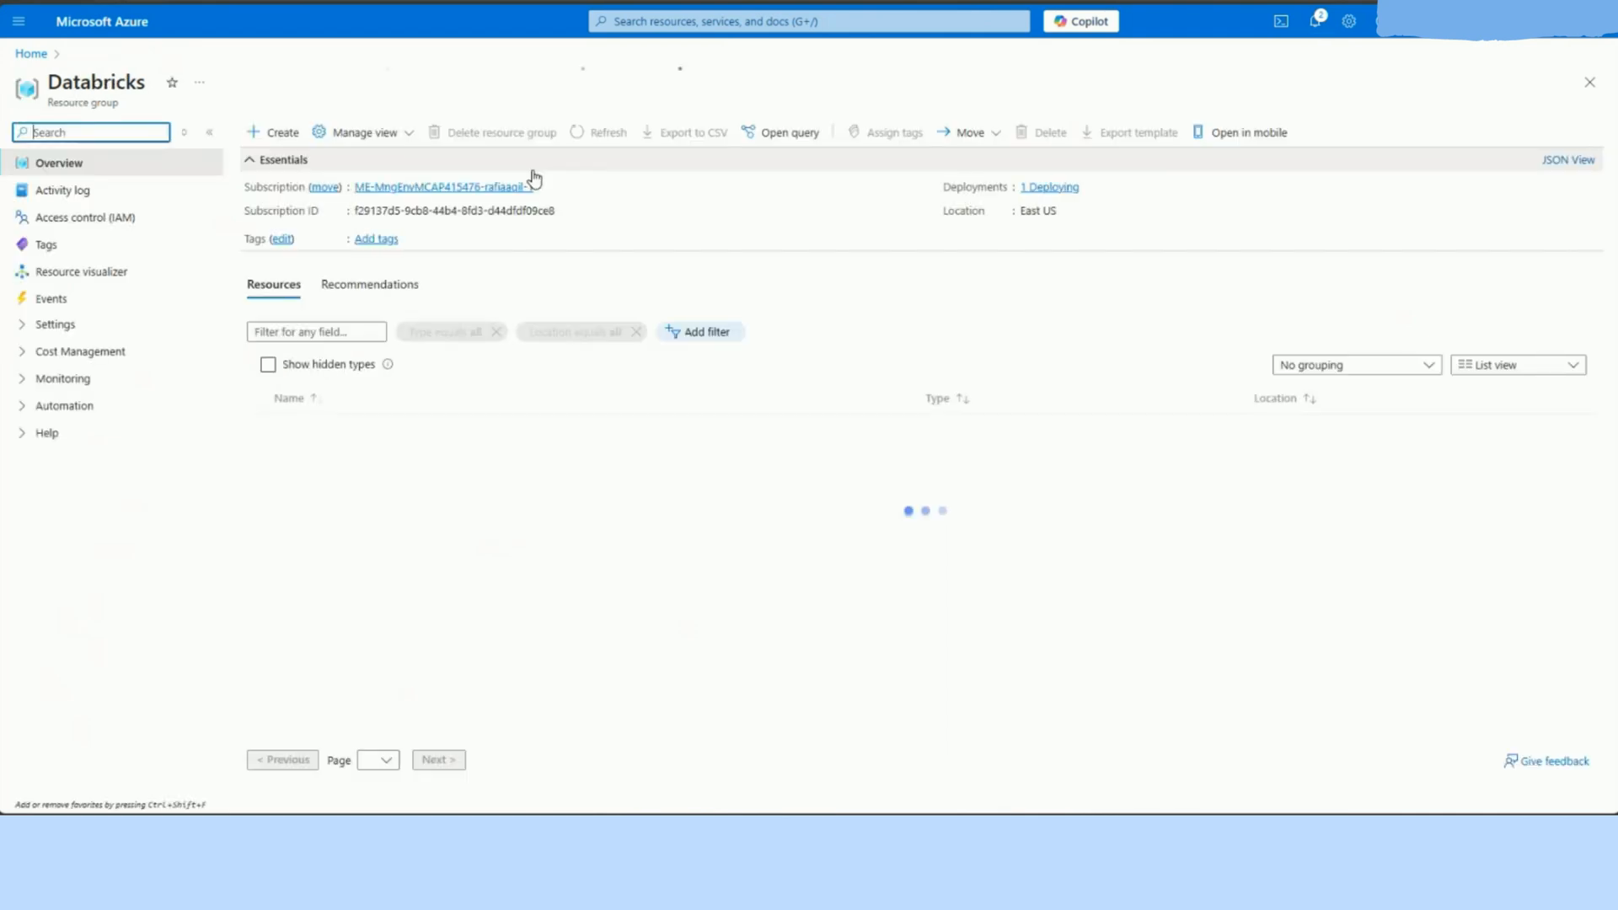
pyautogui.click(277, 134)
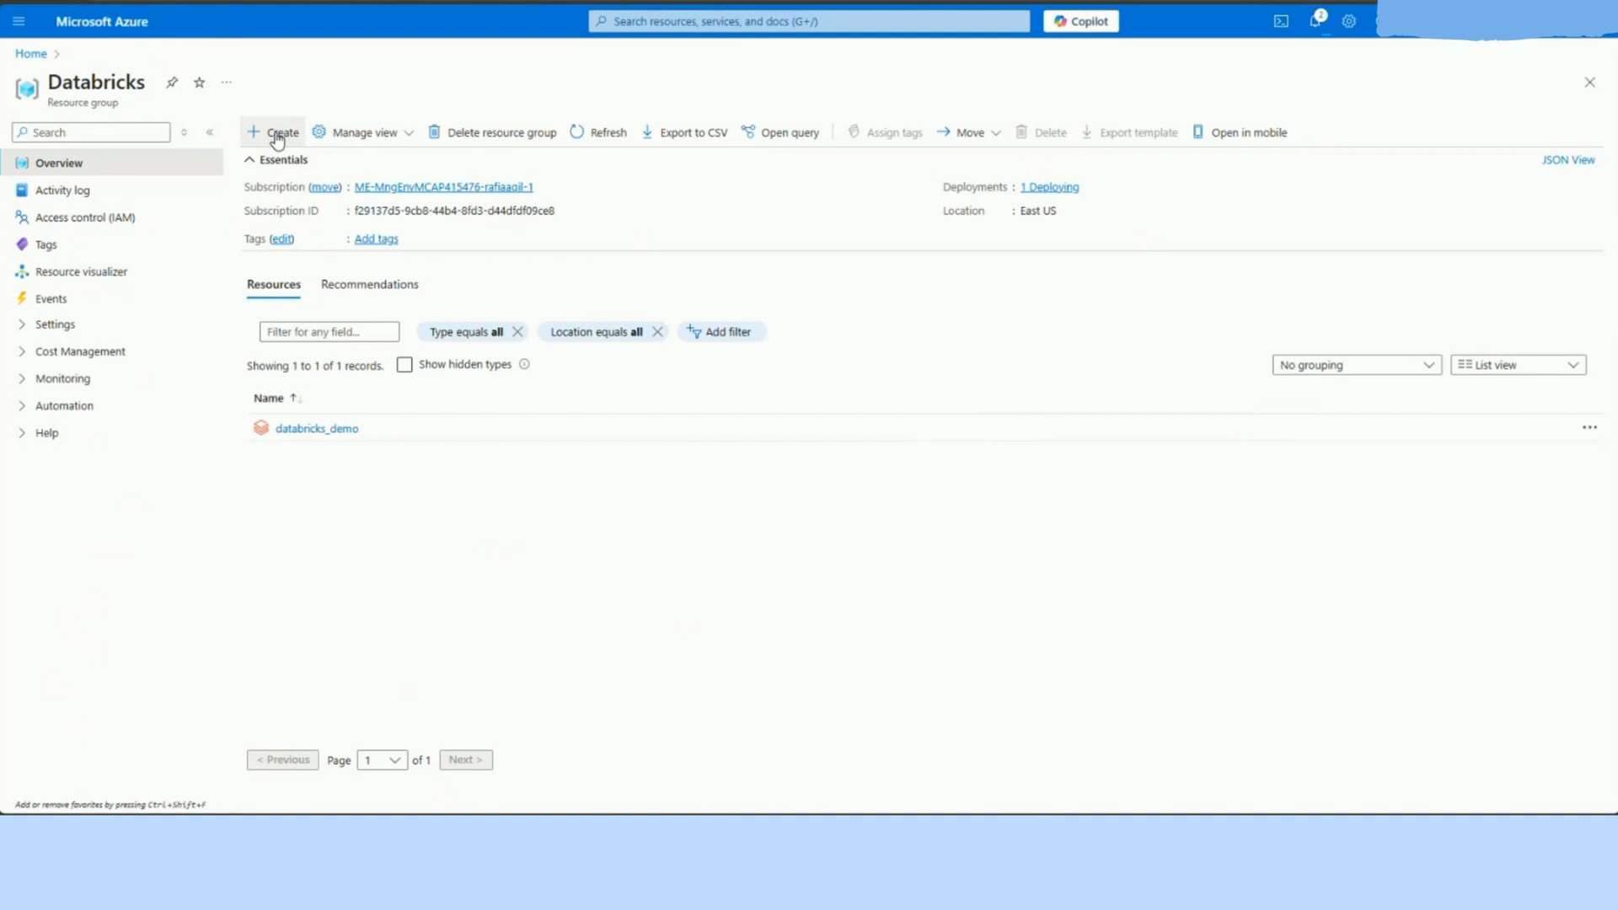
pyautogui.write('azure storage account')
pyautogui.press('Return')
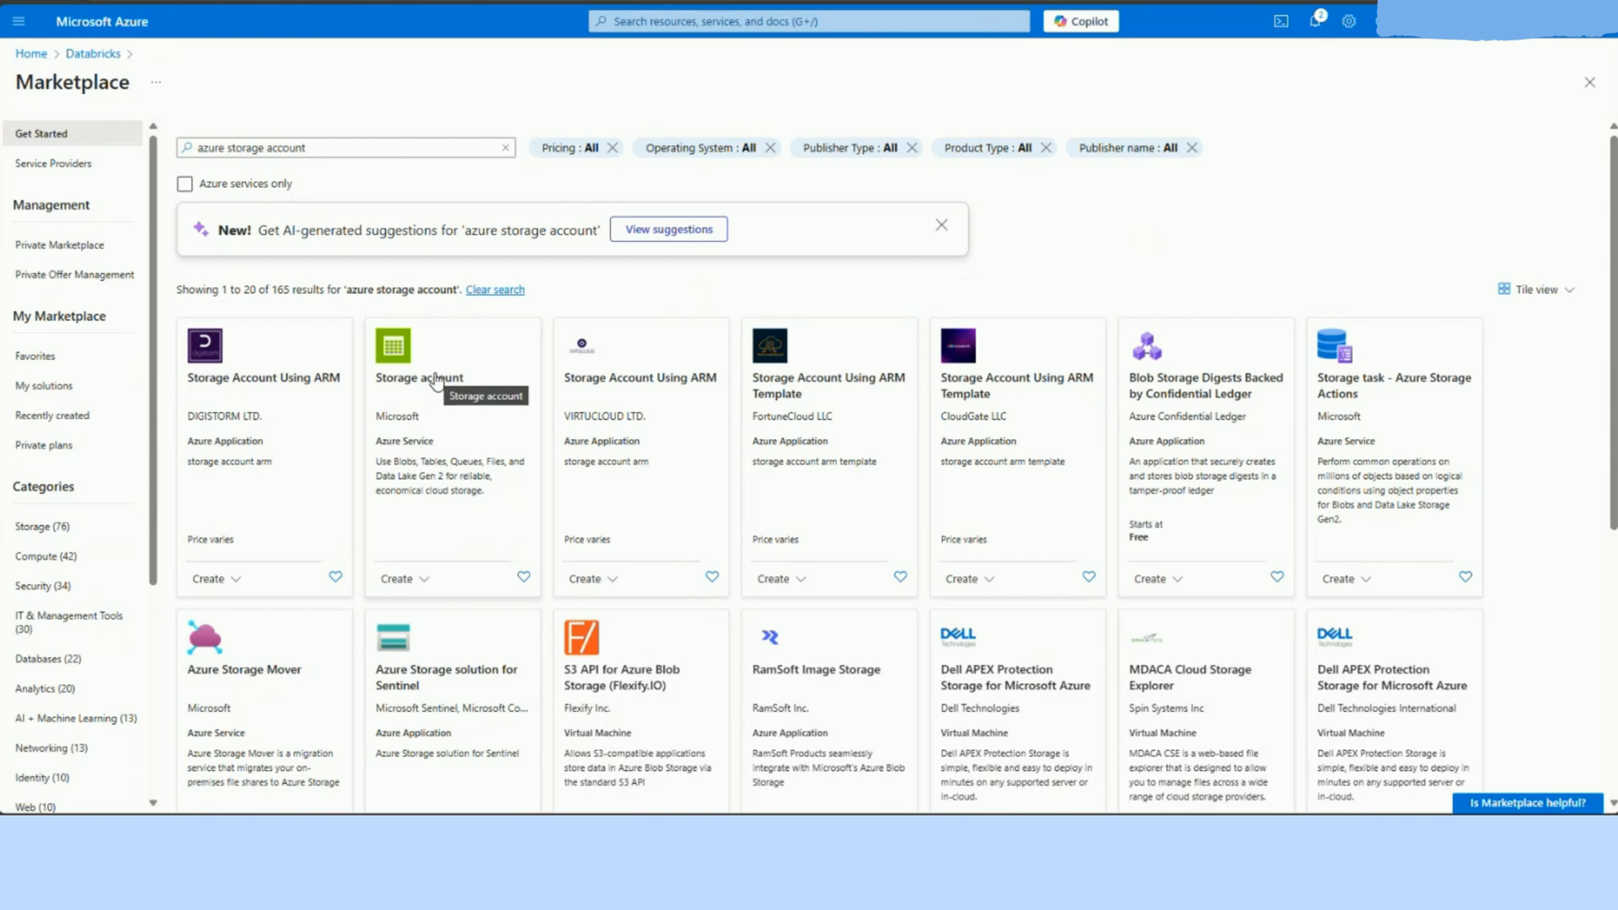
pyautogui.click(435, 380)
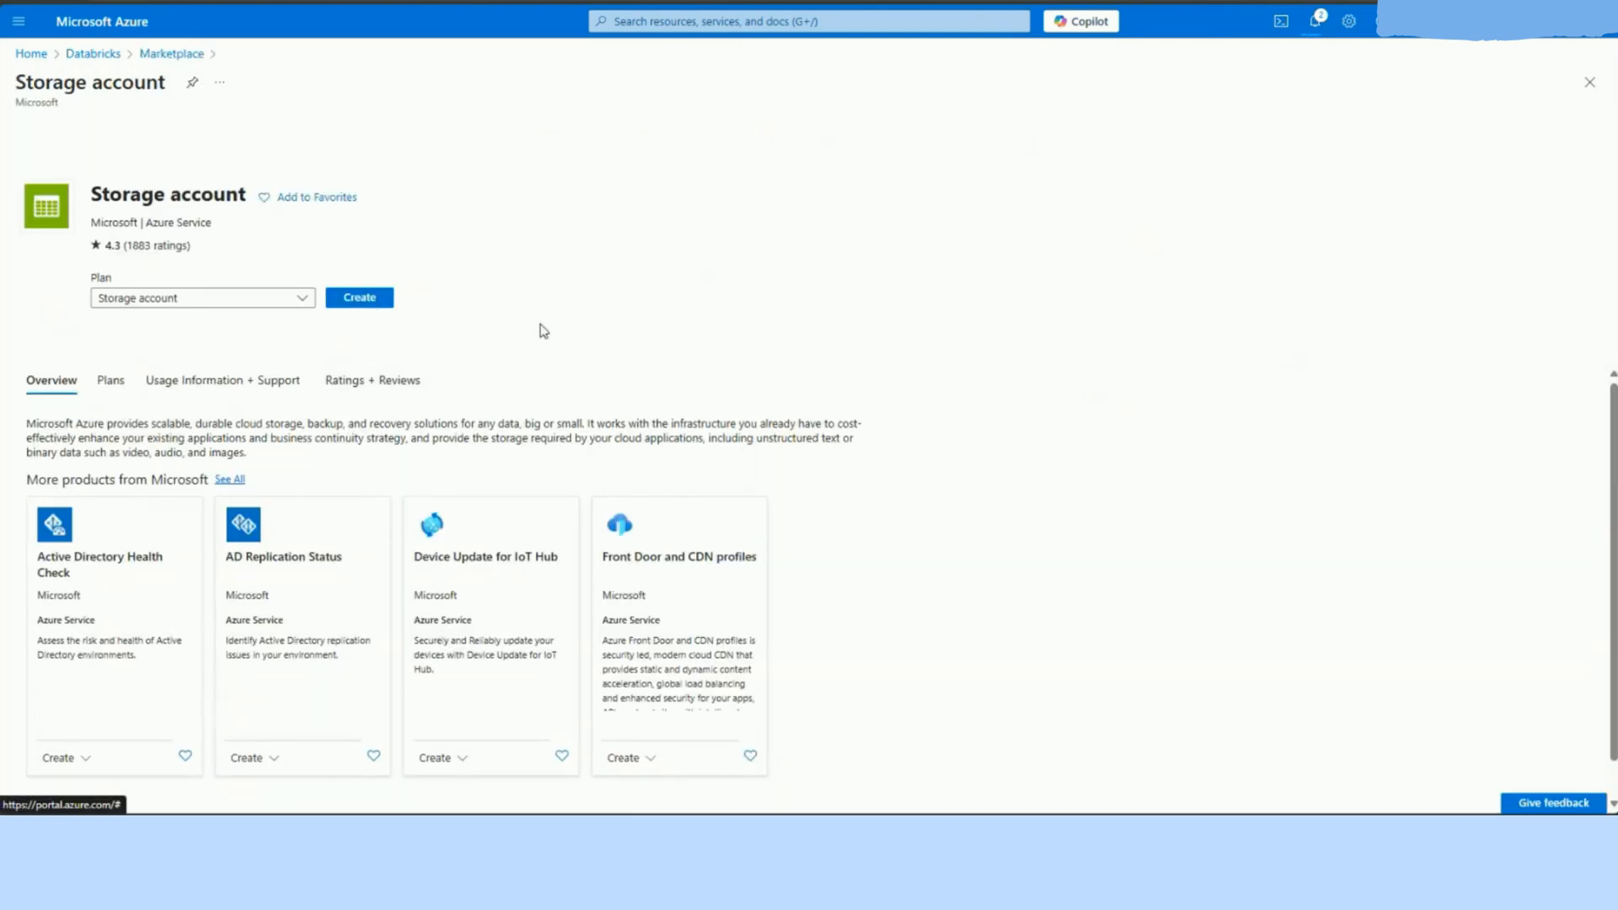
pyautogui.click(360, 297)
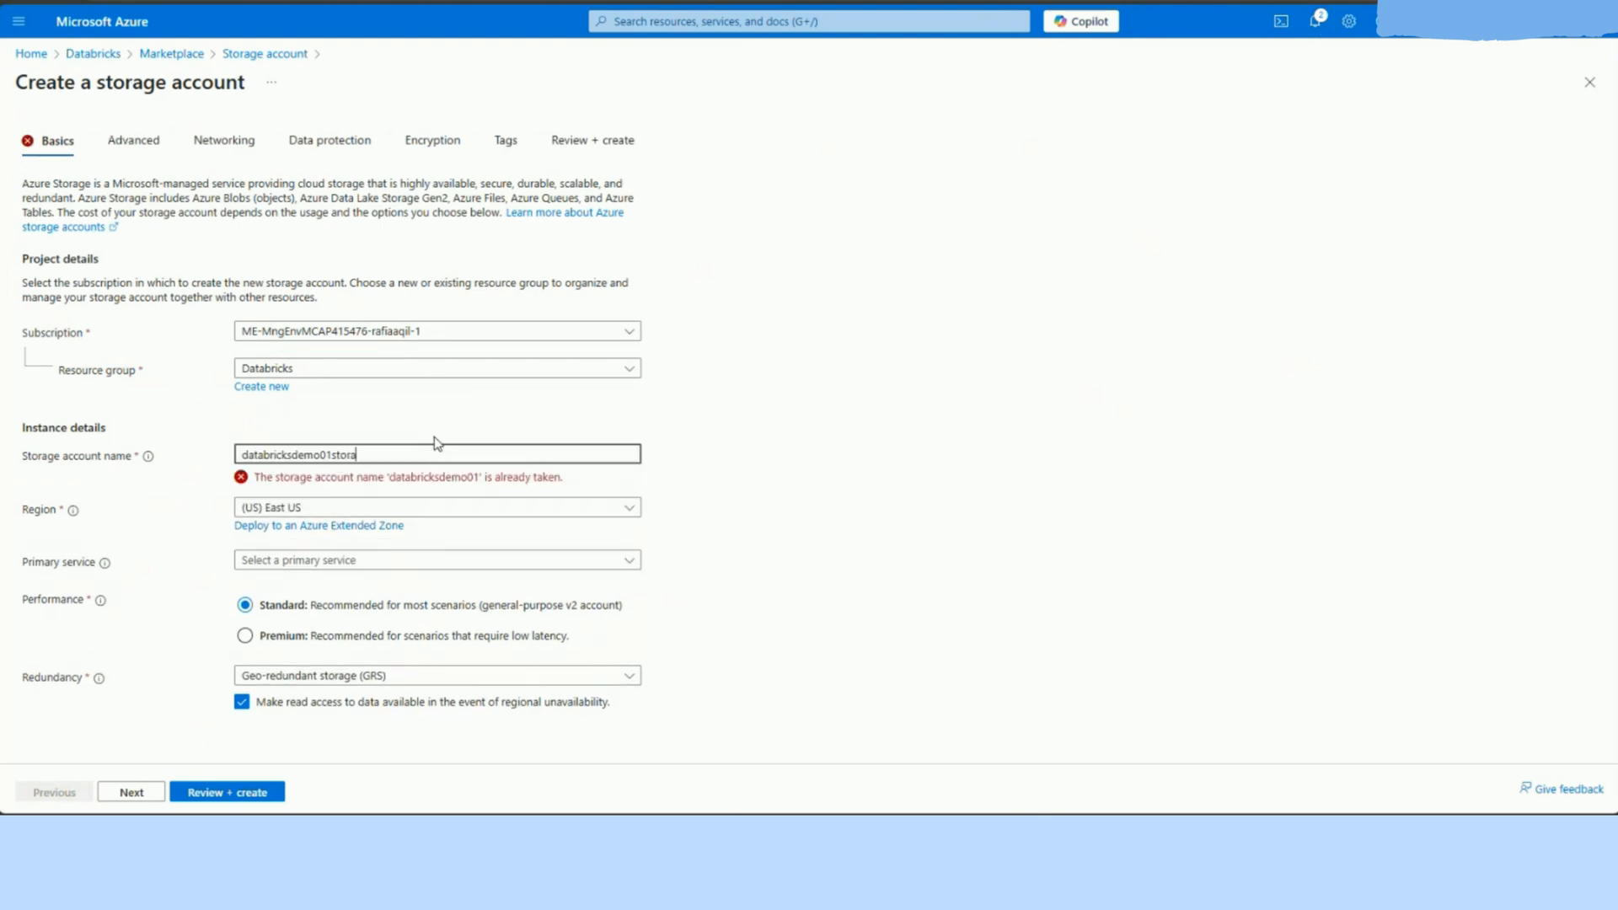
# Step: Name the storage account databricksdemo01storage and set its primary service to Azure Blob Storage or Azure Data Lake Storage Gen 2
pyautogui.click(362, 546)
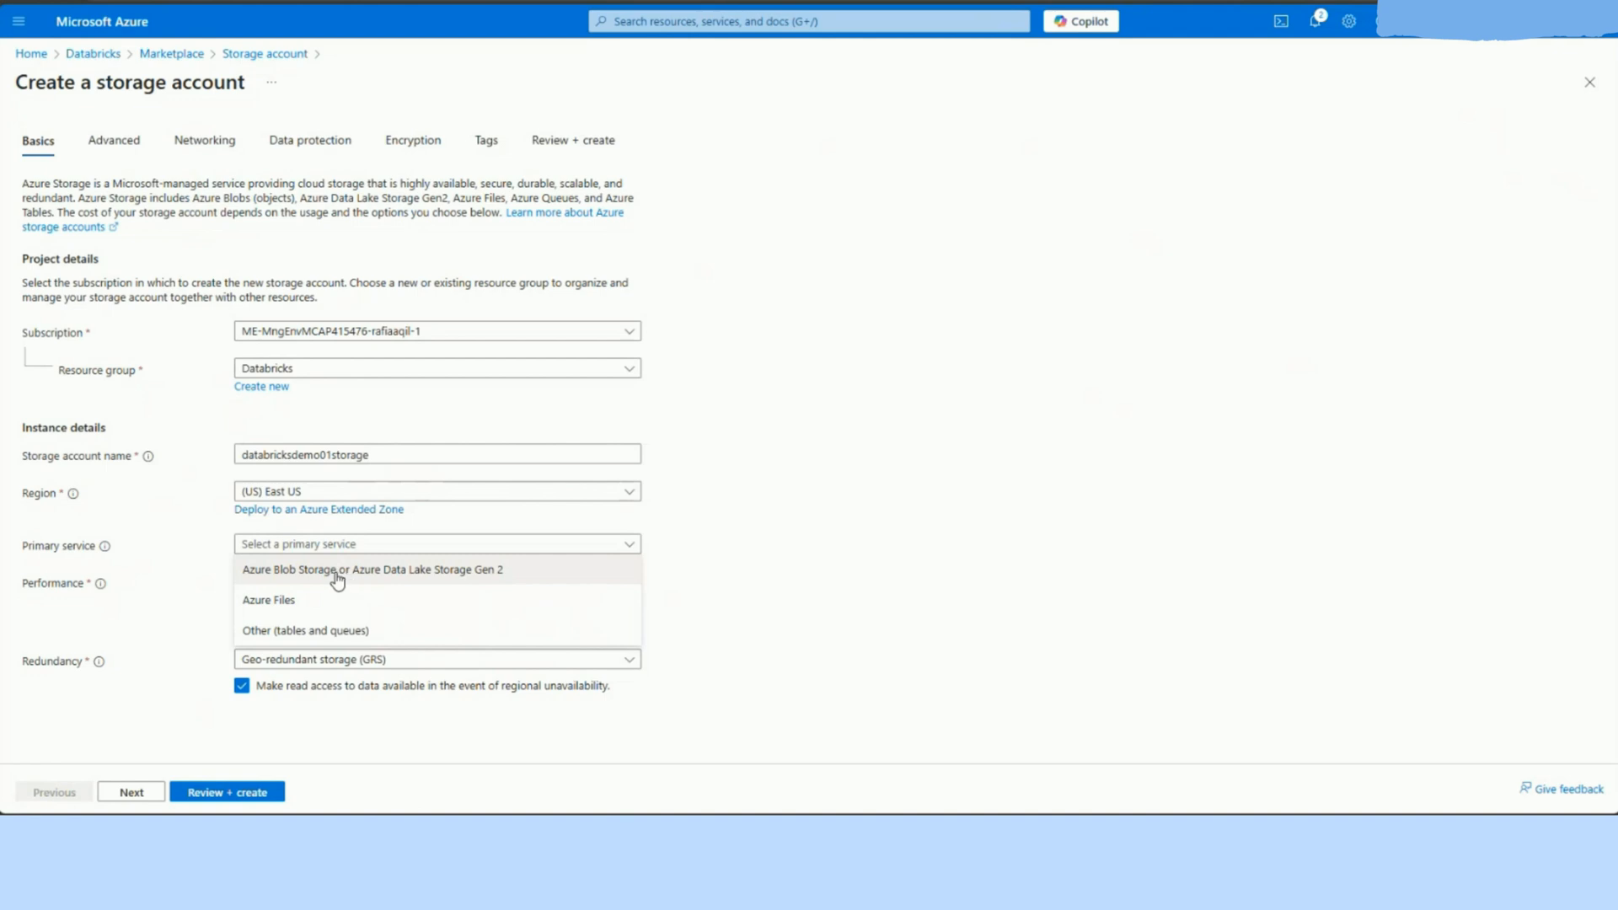
pyautogui.click(337, 577)
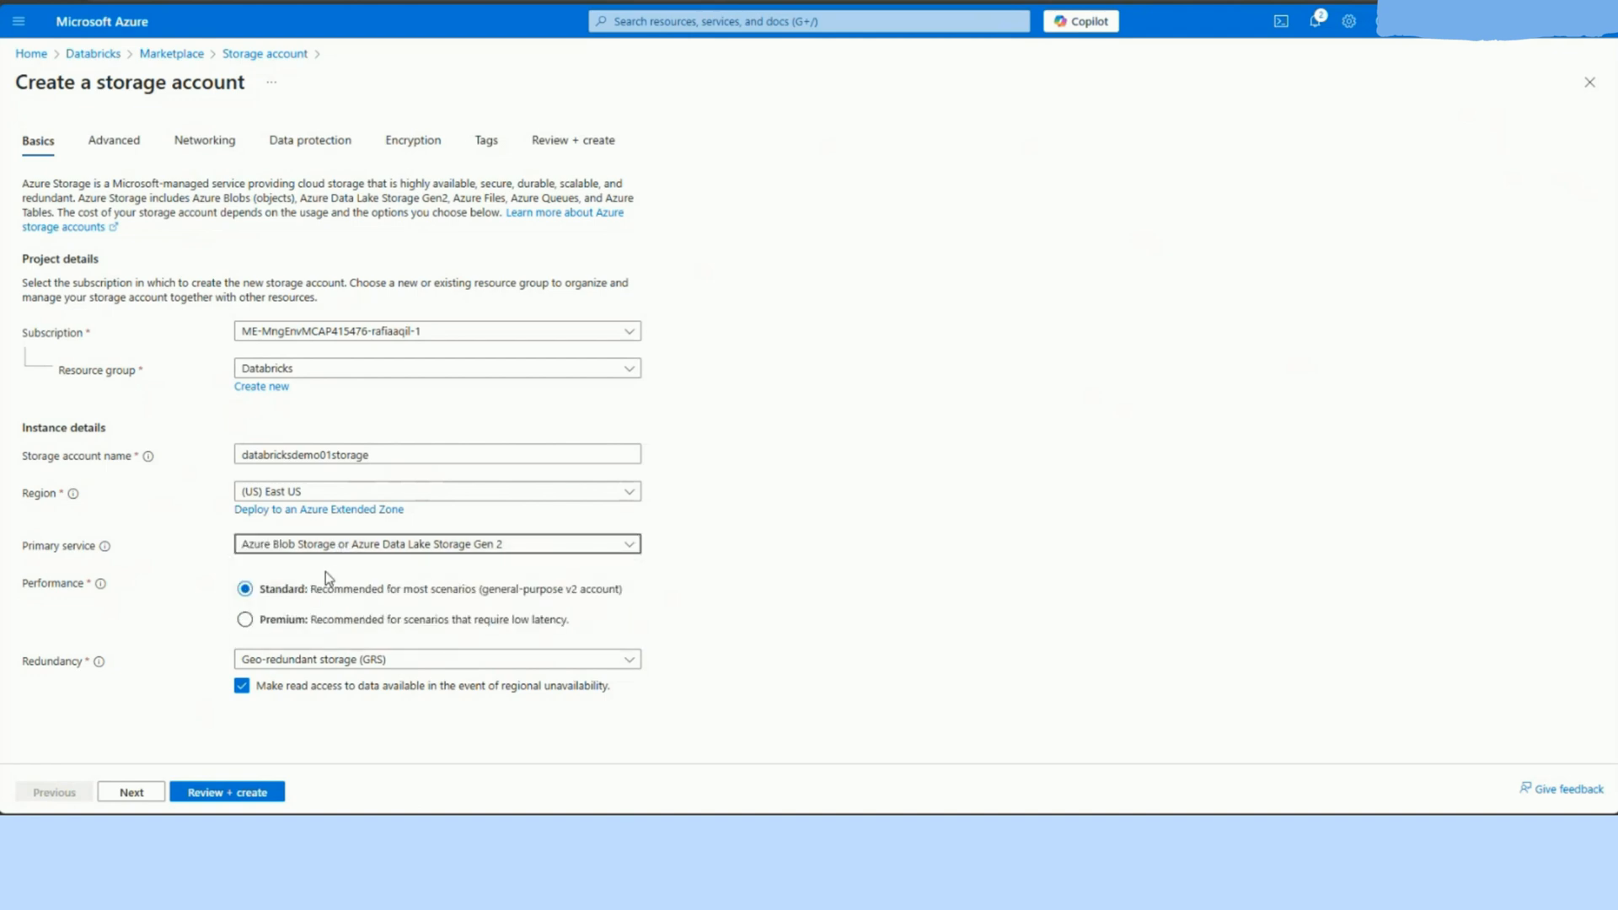
pyautogui.click(283, 666)
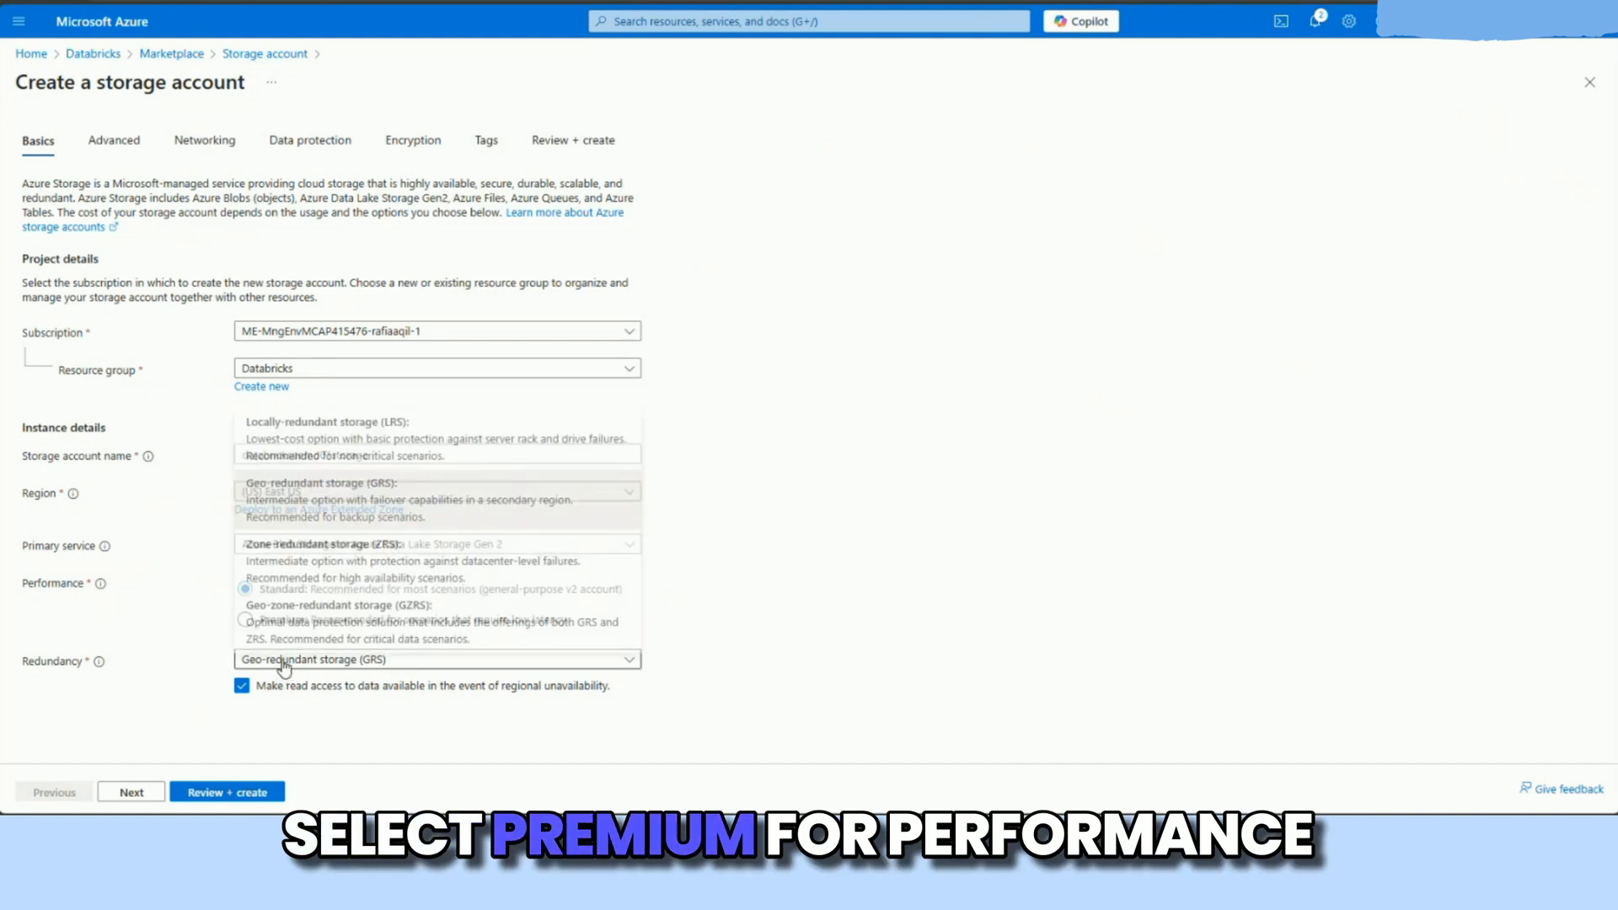
pyautogui.click(177, 644)
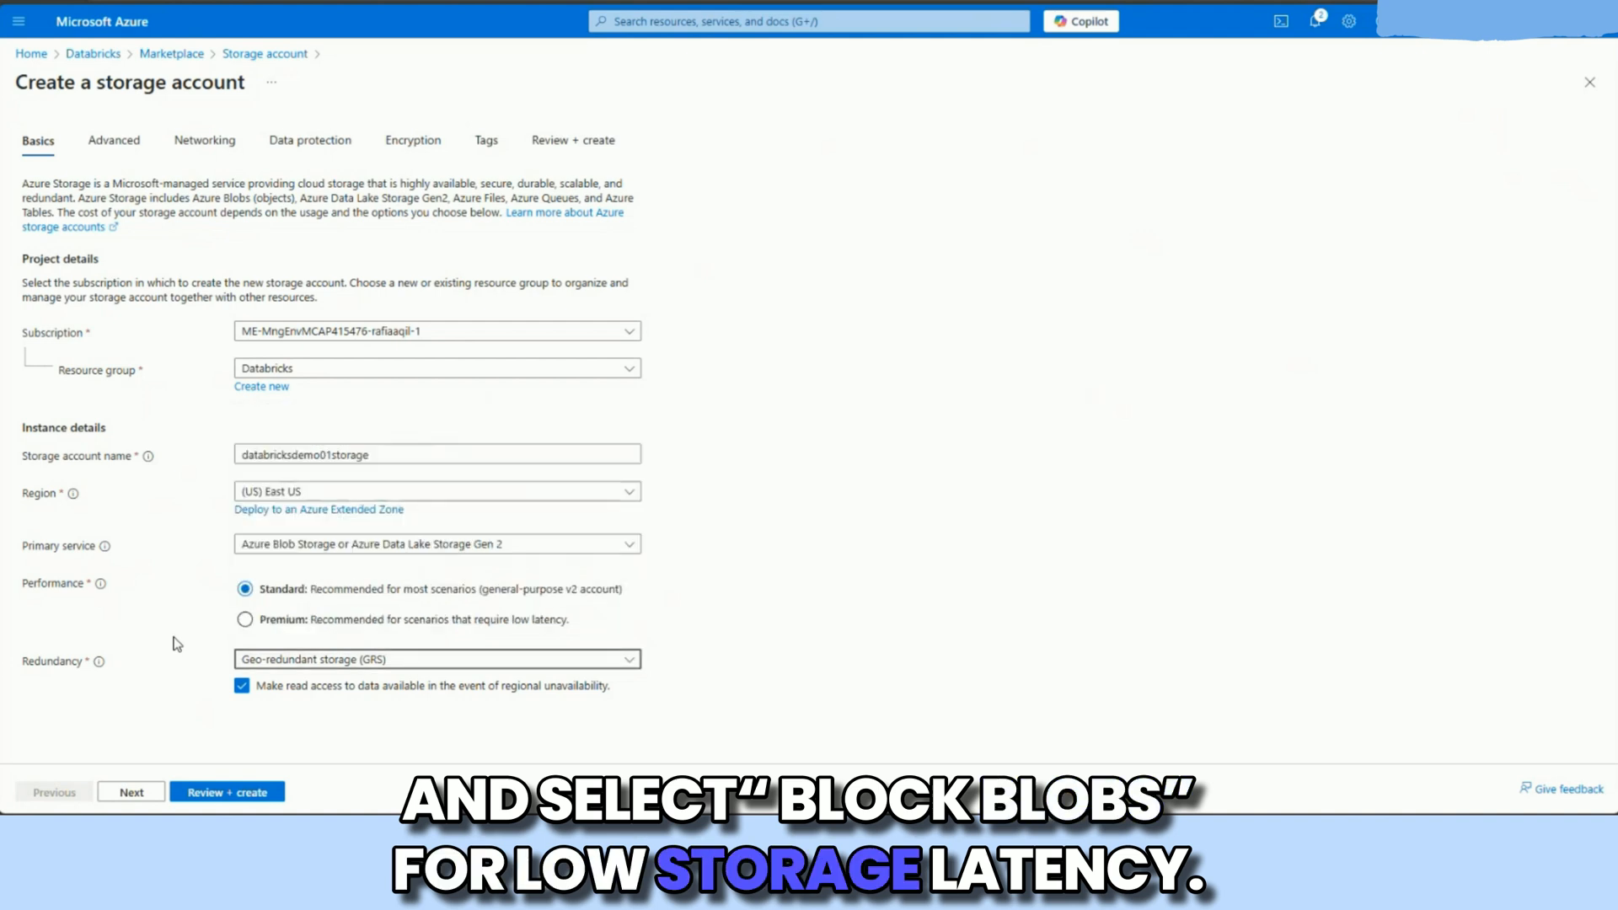
# Step: Set the storage account's performance to Premium with the Block blobs account type
pyautogui.click(244, 620)
pyautogui.click(270, 660)
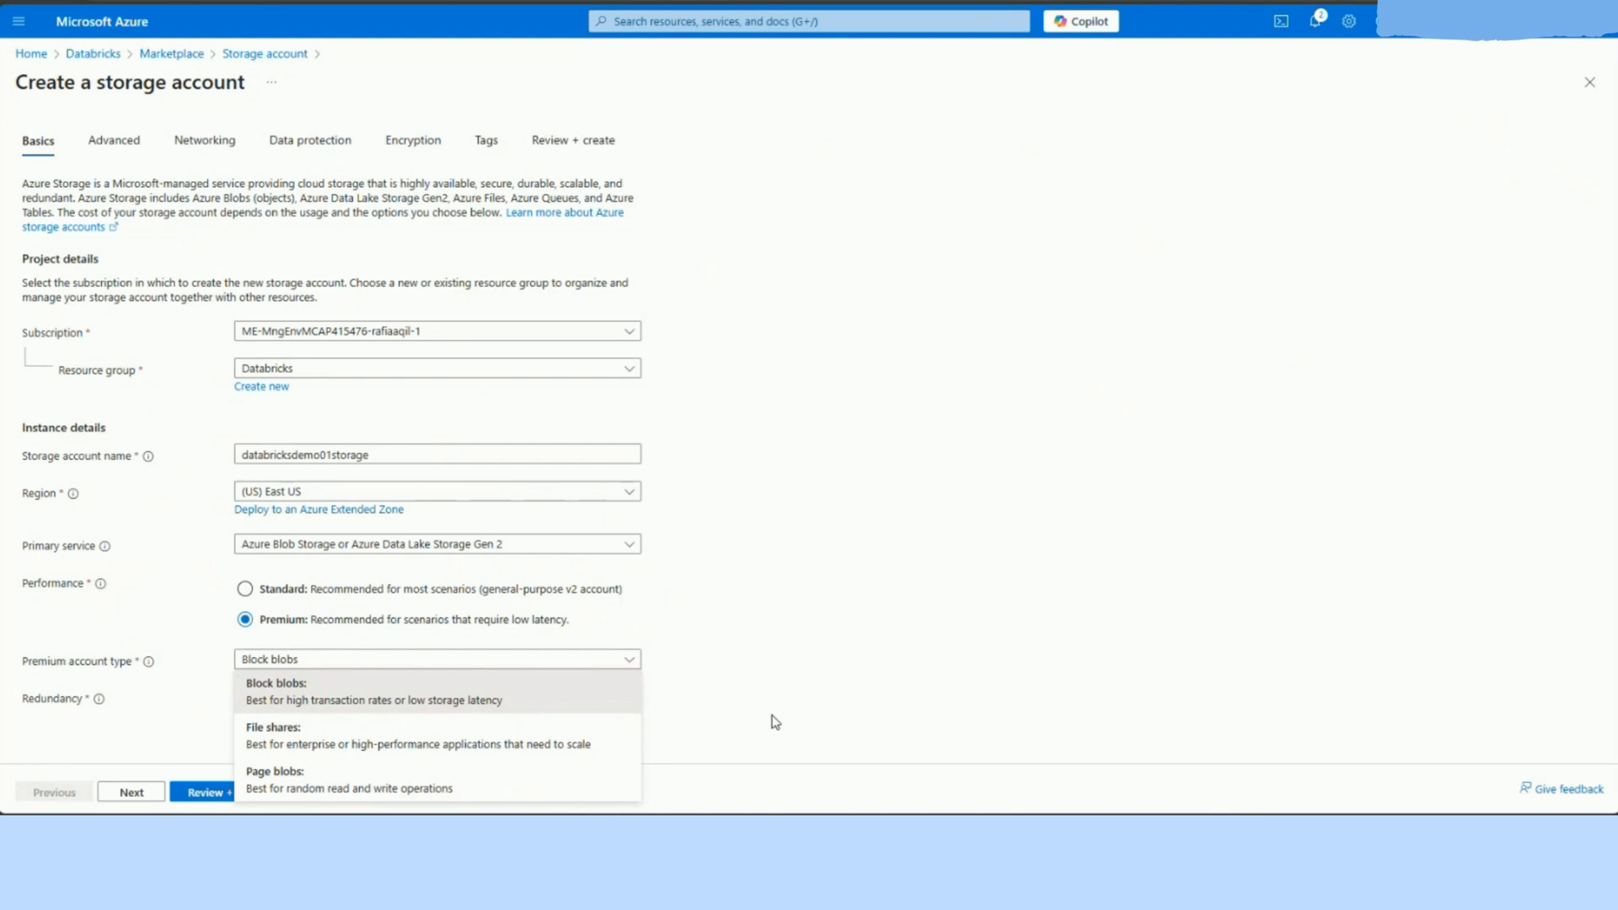
pyautogui.click(776, 722)
# Step: Enable the hierarchical namespace in the storage account's advanced settings and continue to its networking settings
pyautogui.click(128, 145)
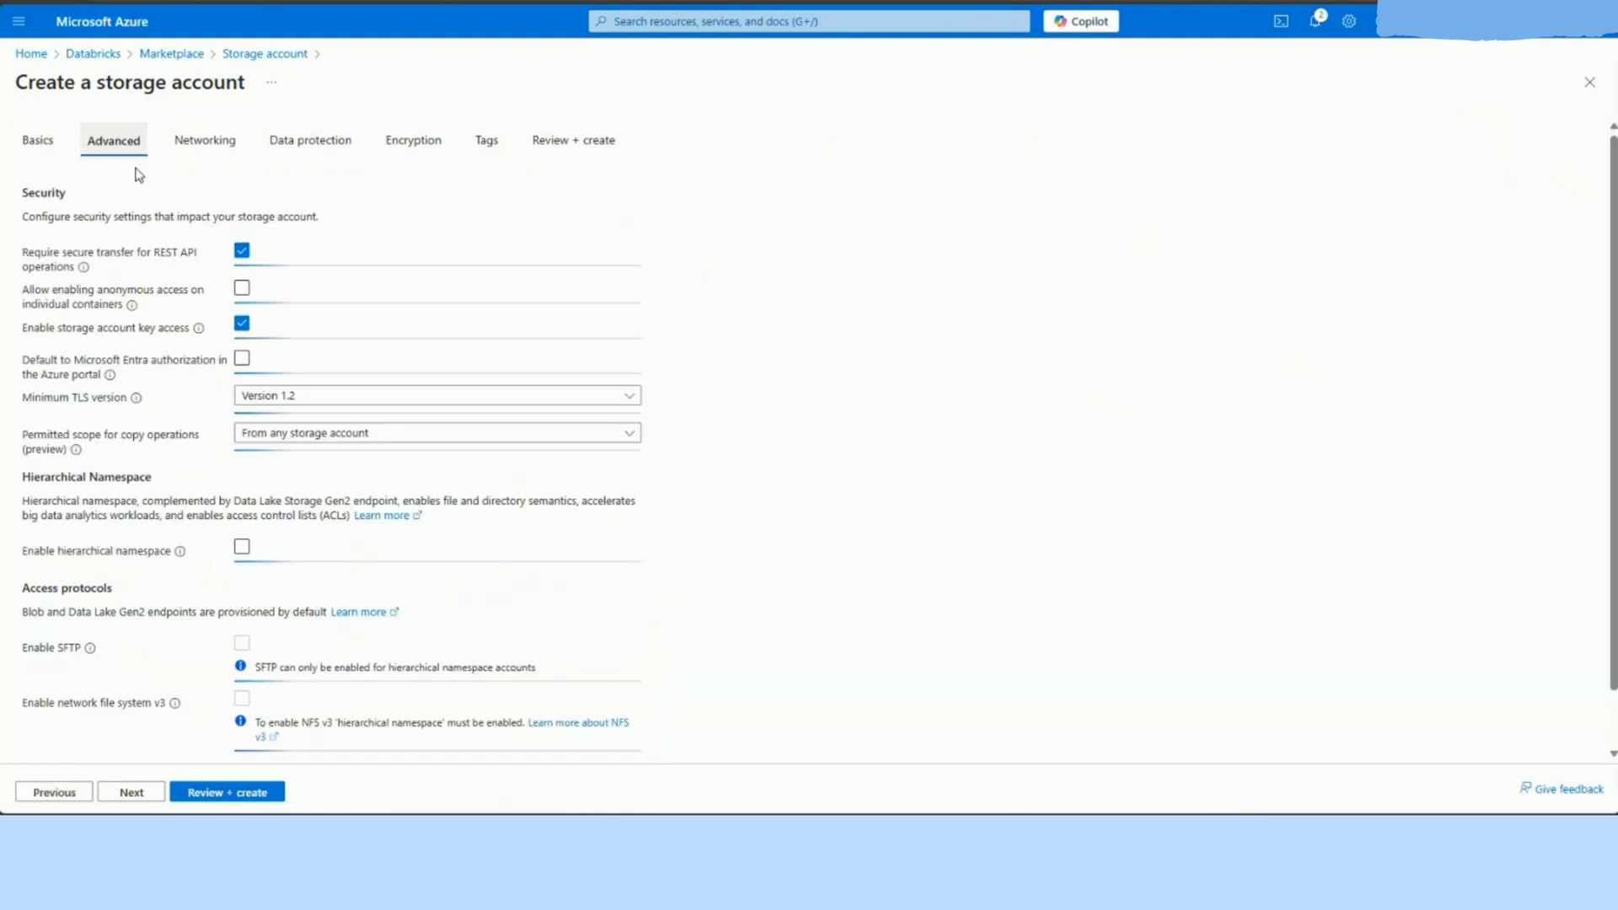
pyautogui.click(243, 549)
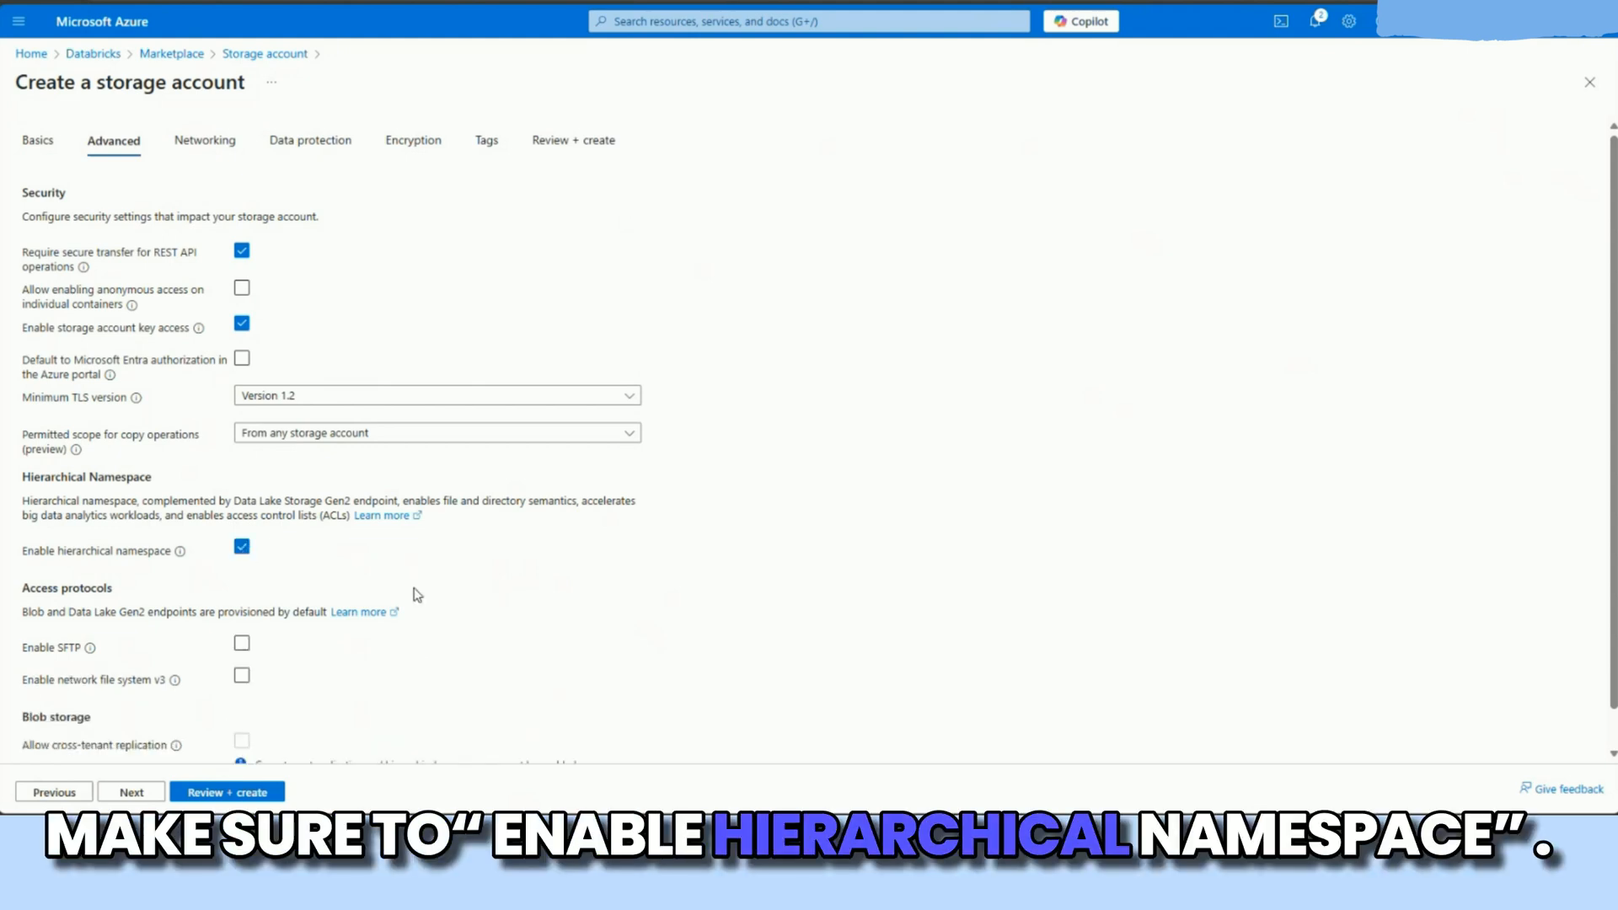
pyautogui.click(130, 792)
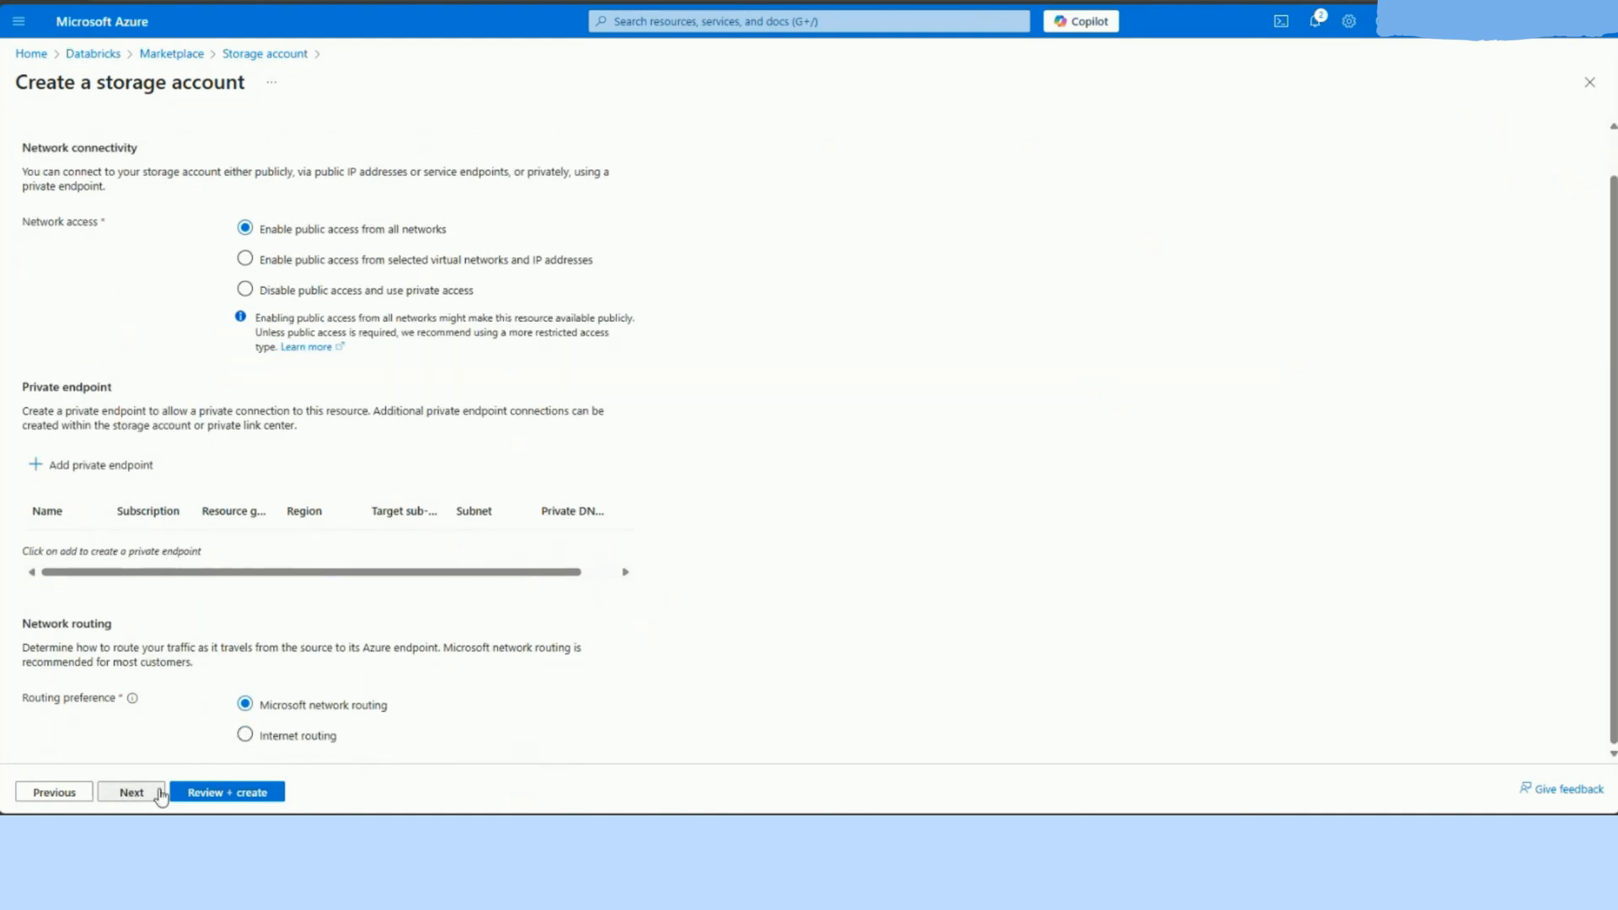
# Step: Continue through the networking and data protection settings with their defaults, then review and create the storage account
pyautogui.click(160, 793)
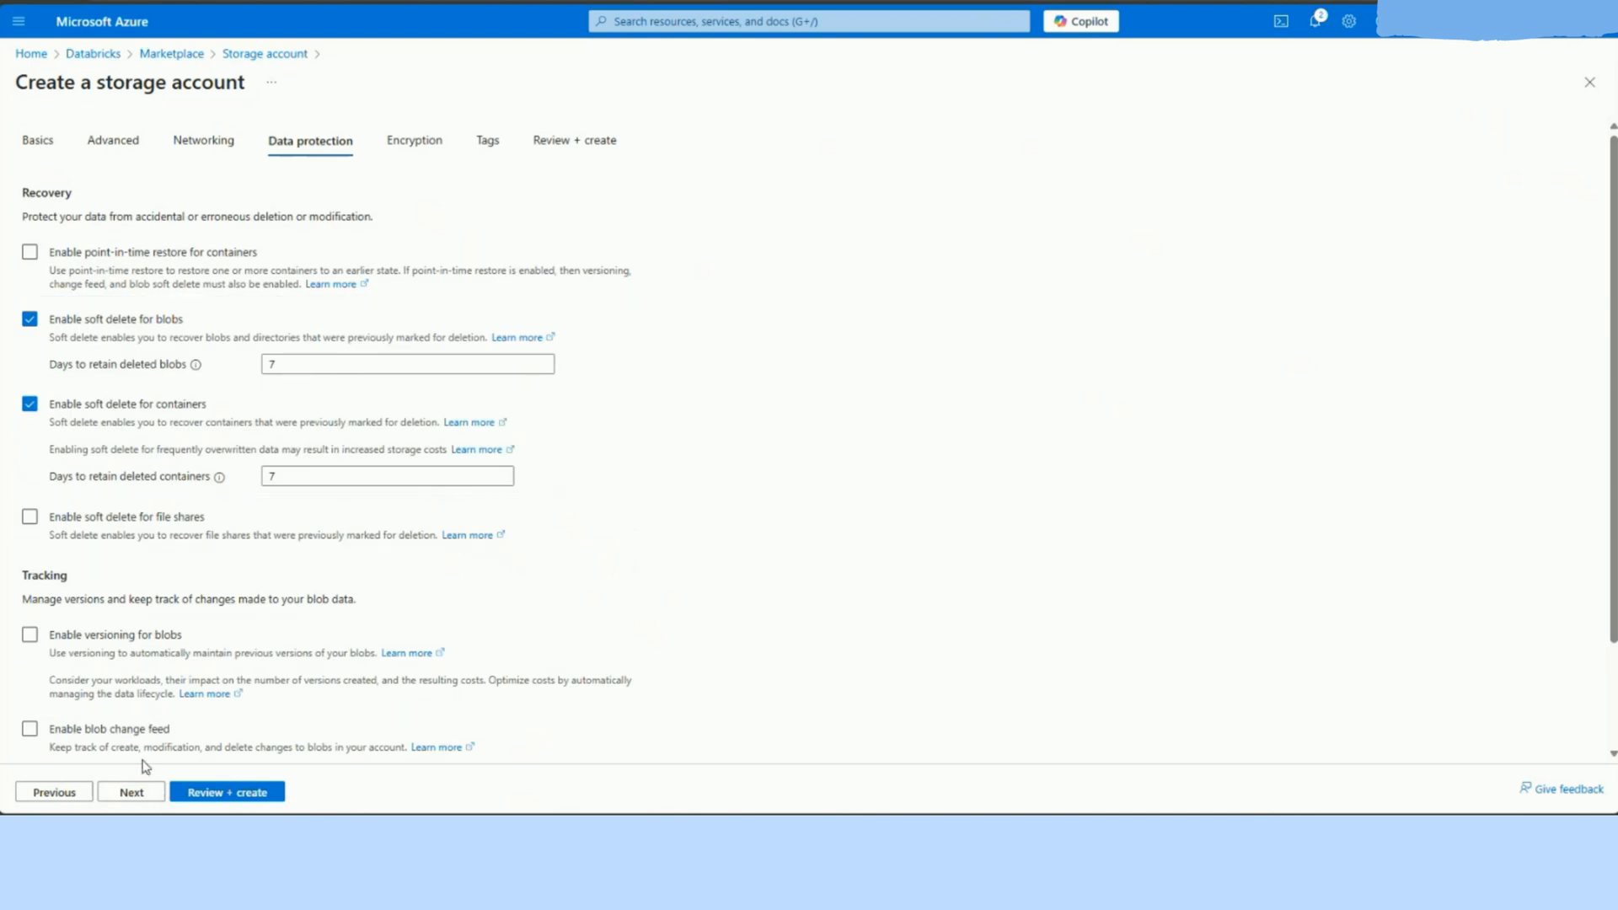
pyautogui.scroll(-2, 135, 674)
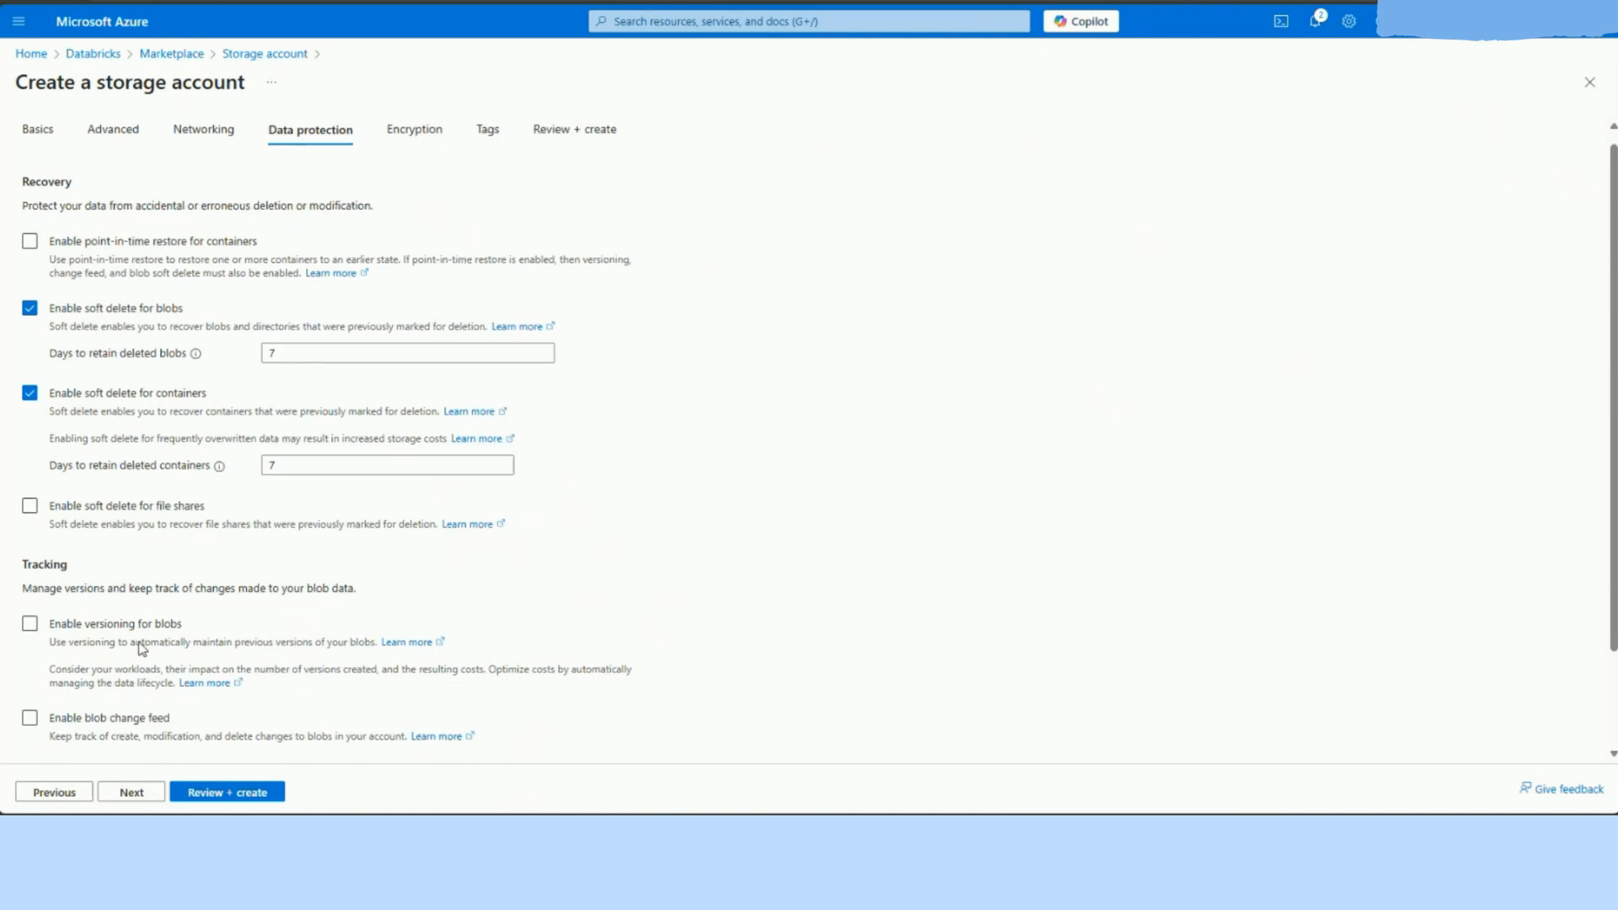
pyautogui.click(148, 793)
pyautogui.click(220, 792)
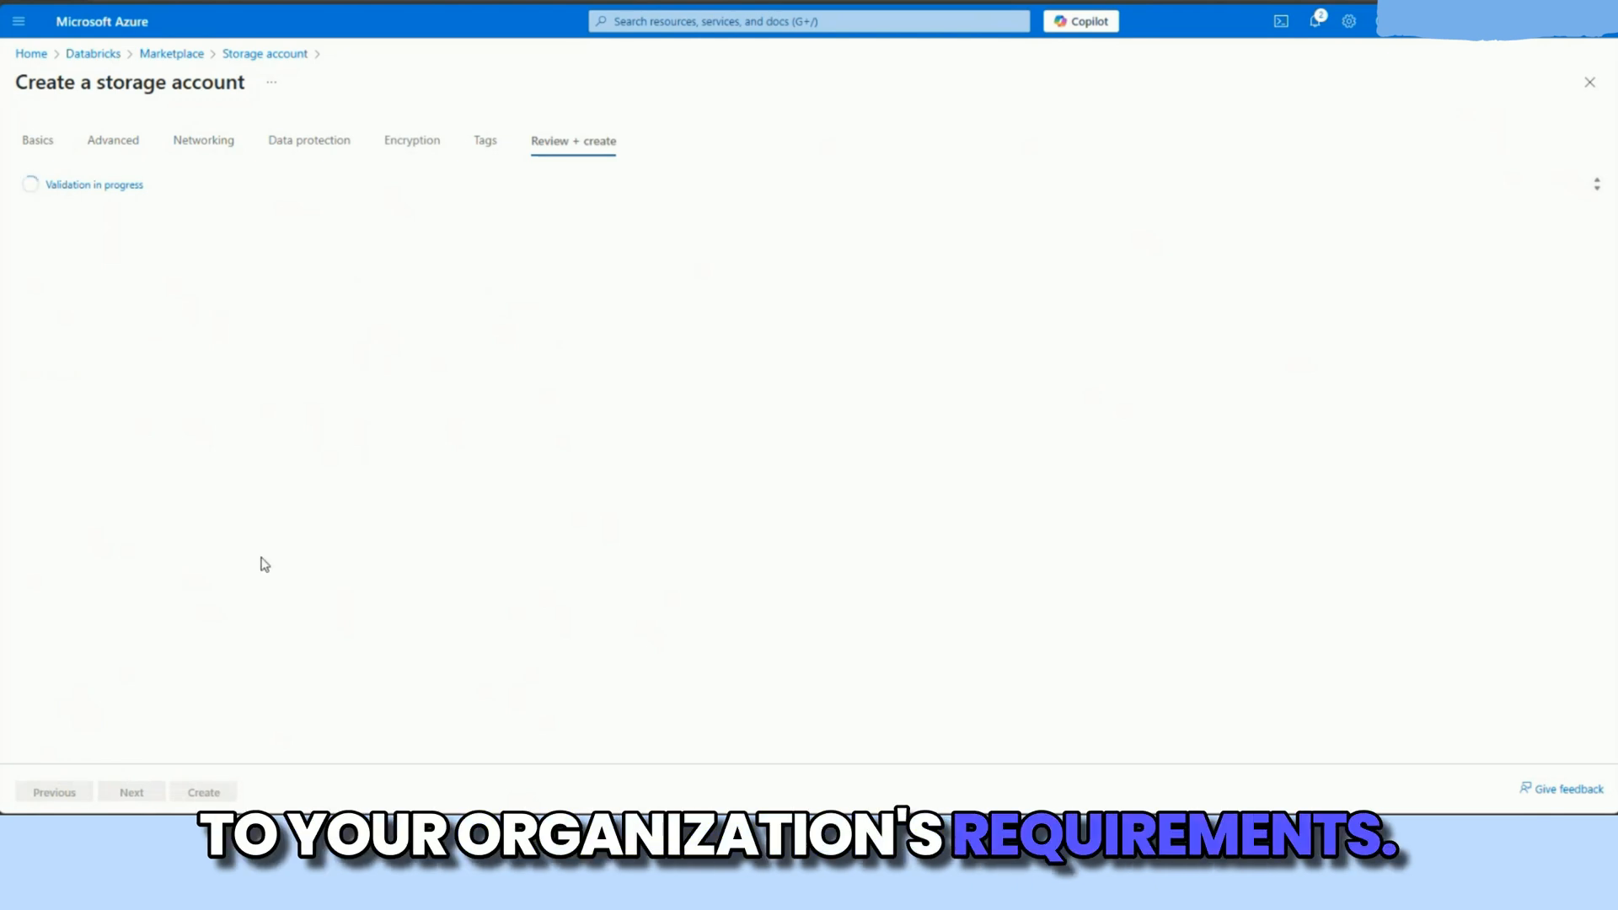
pyautogui.click(211, 797)
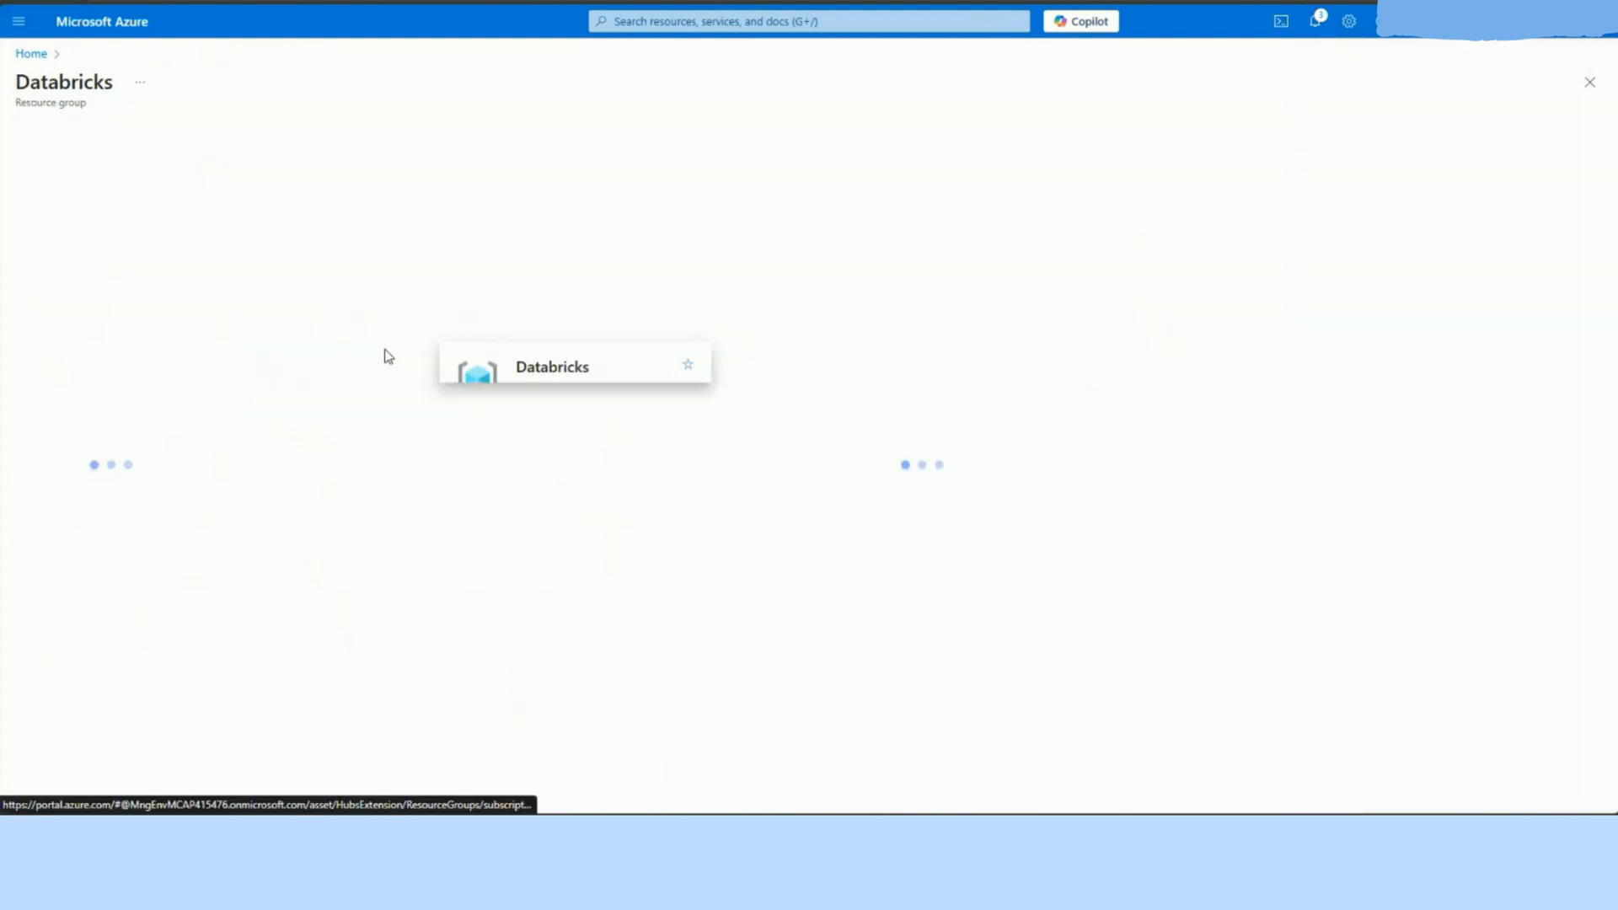
# Step: From the Databricks resource group, find Access Connector for Azure Databricks with the marketplace search "access connector for azure databricks" and start creating it
pyautogui.click(274, 132)
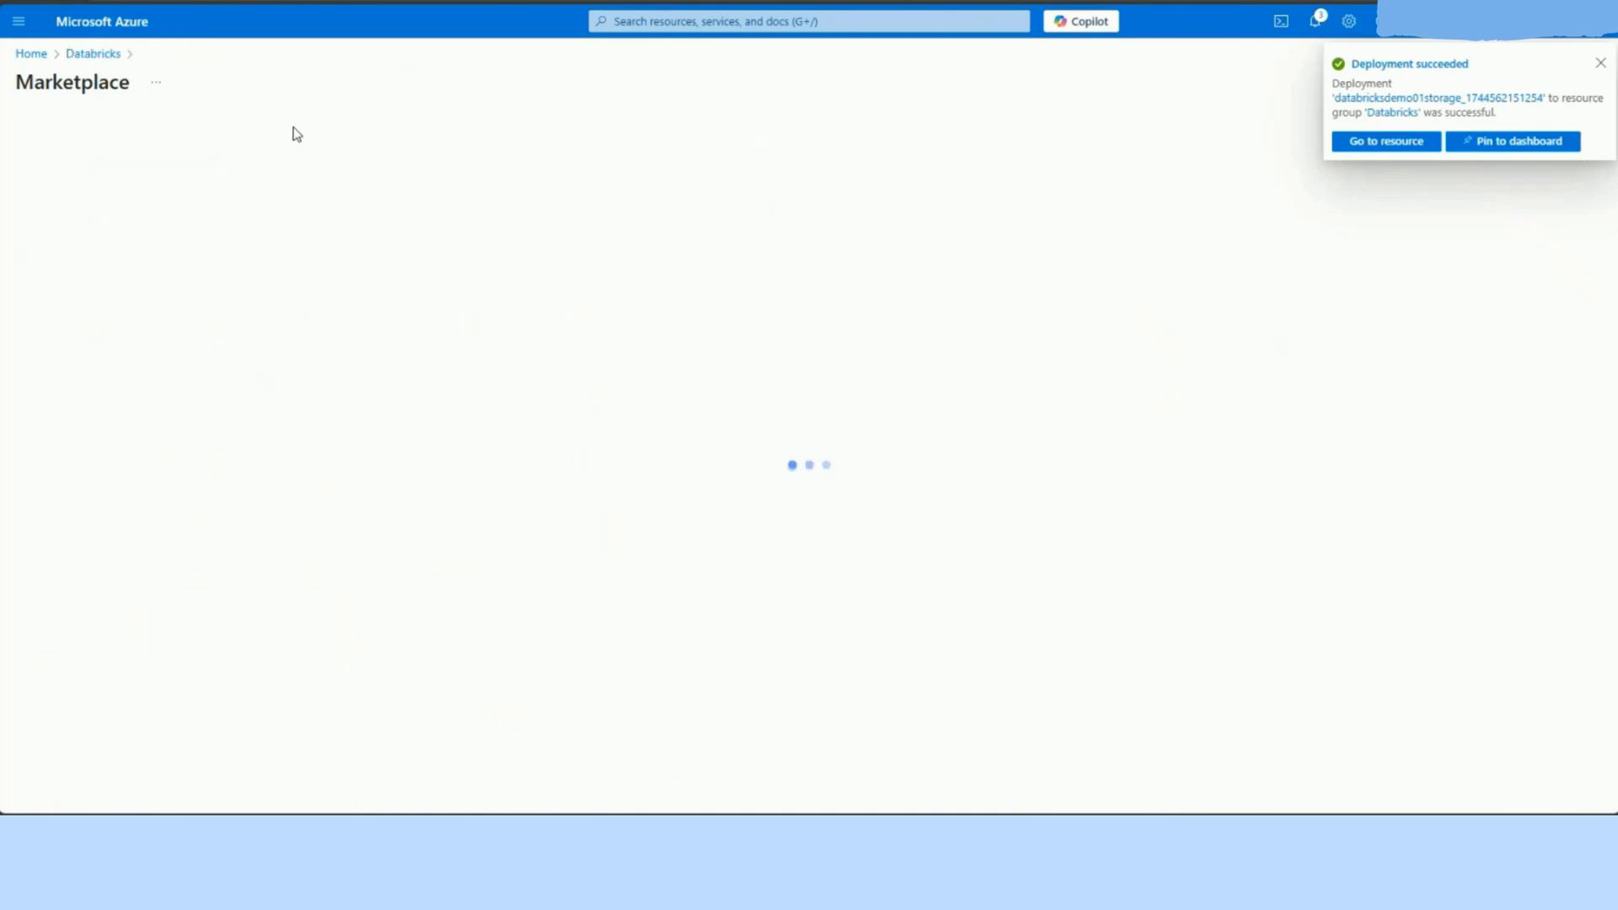
pyautogui.write('access connec')
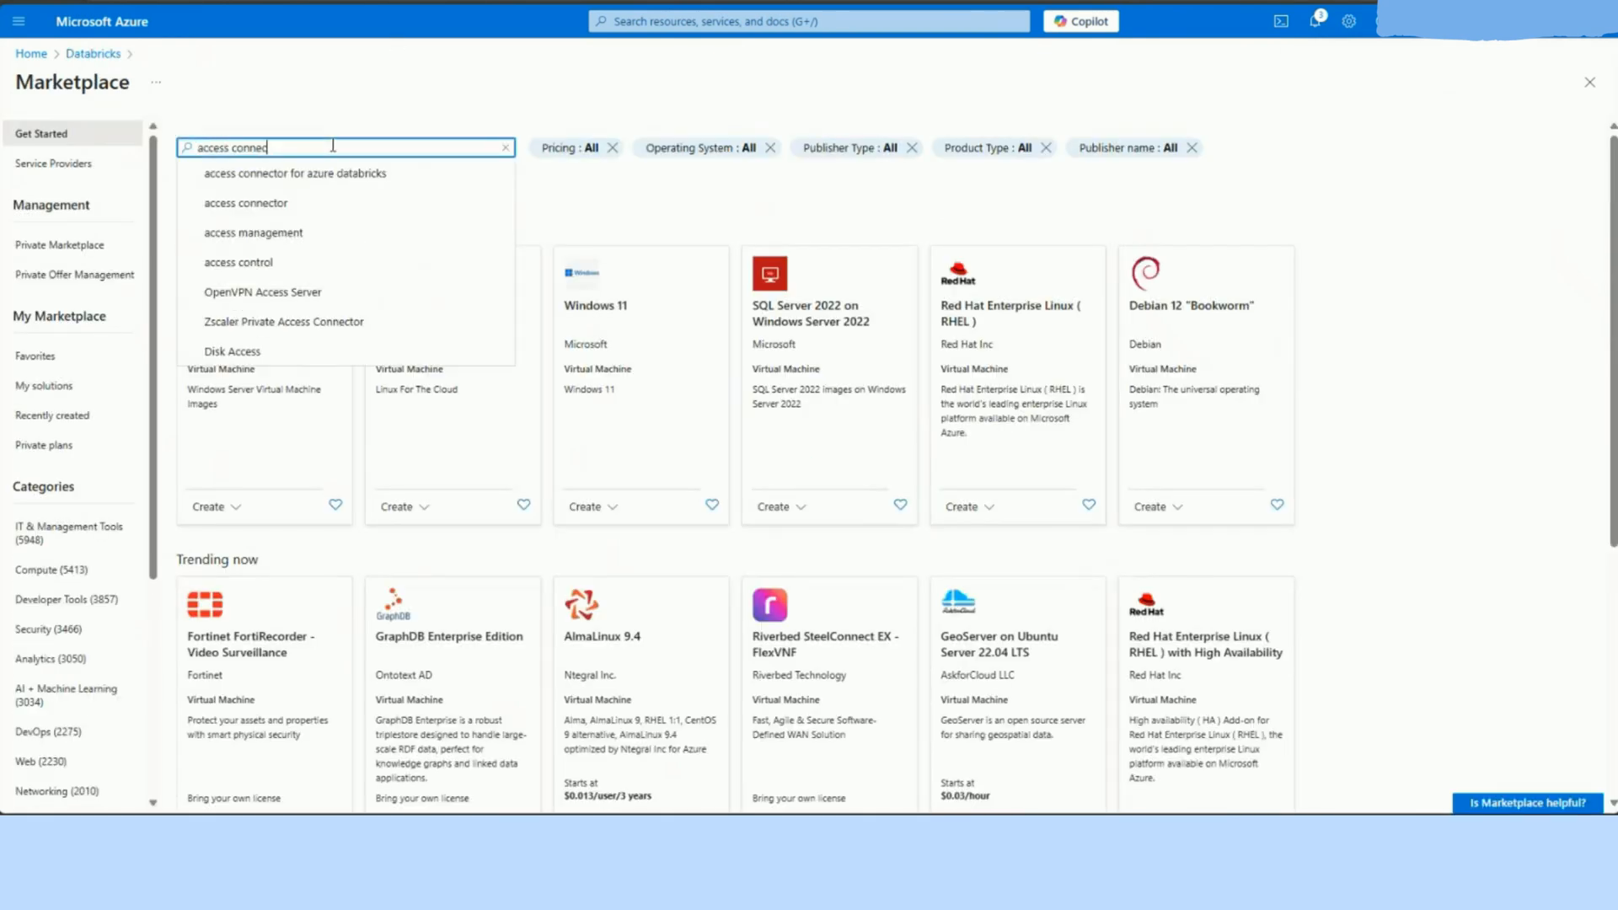
pyautogui.write('tor for azure')
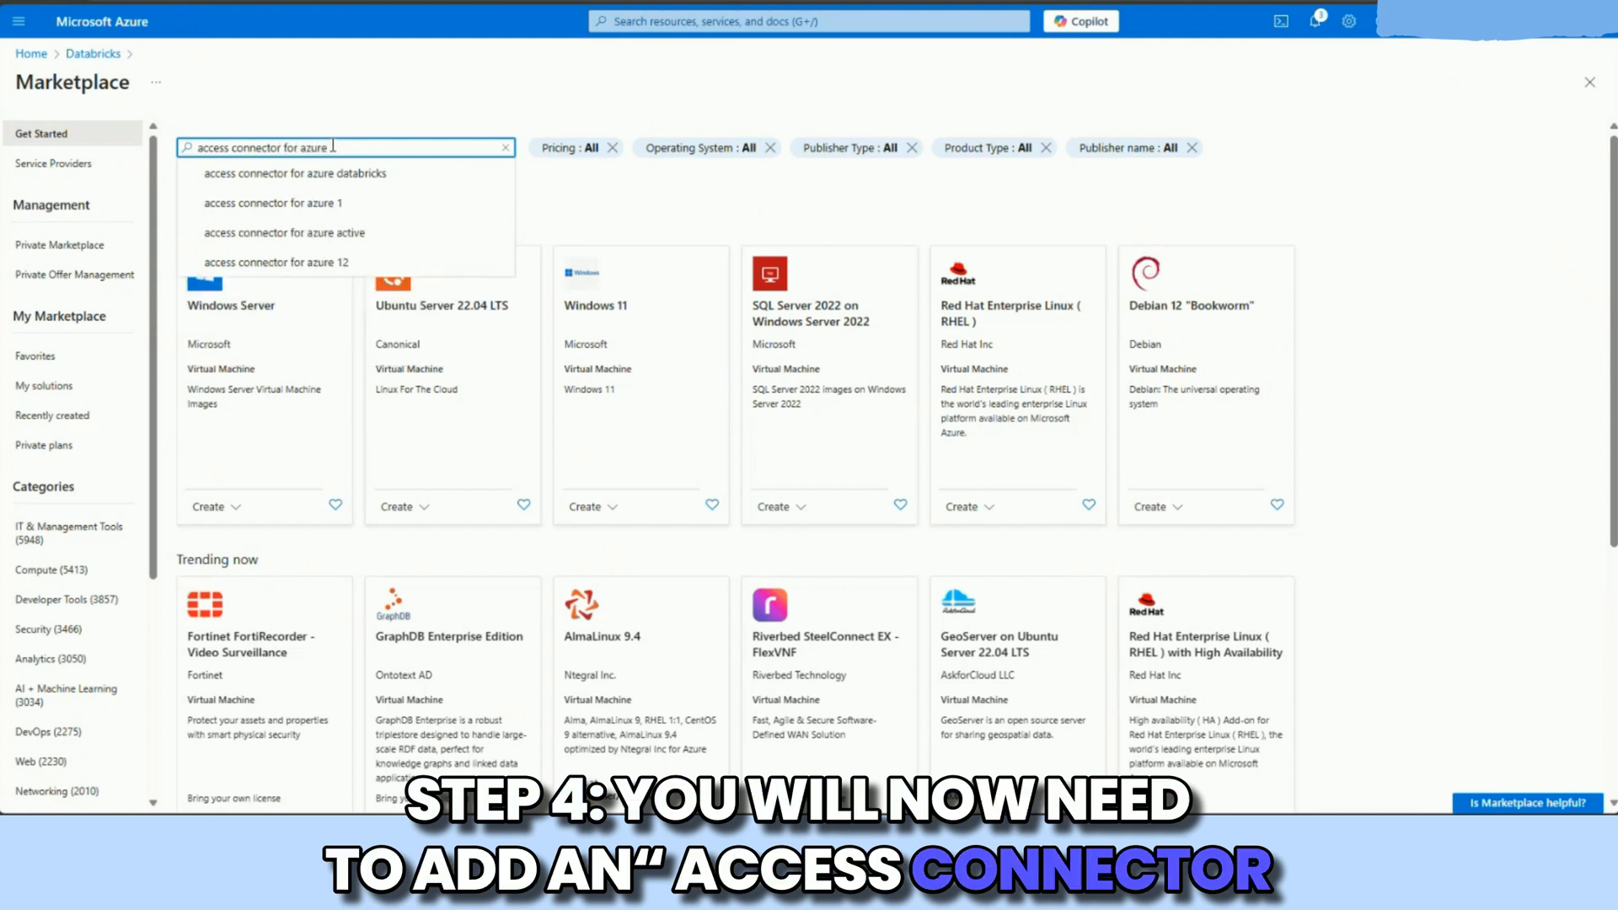
pyautogui.click(295, 172)
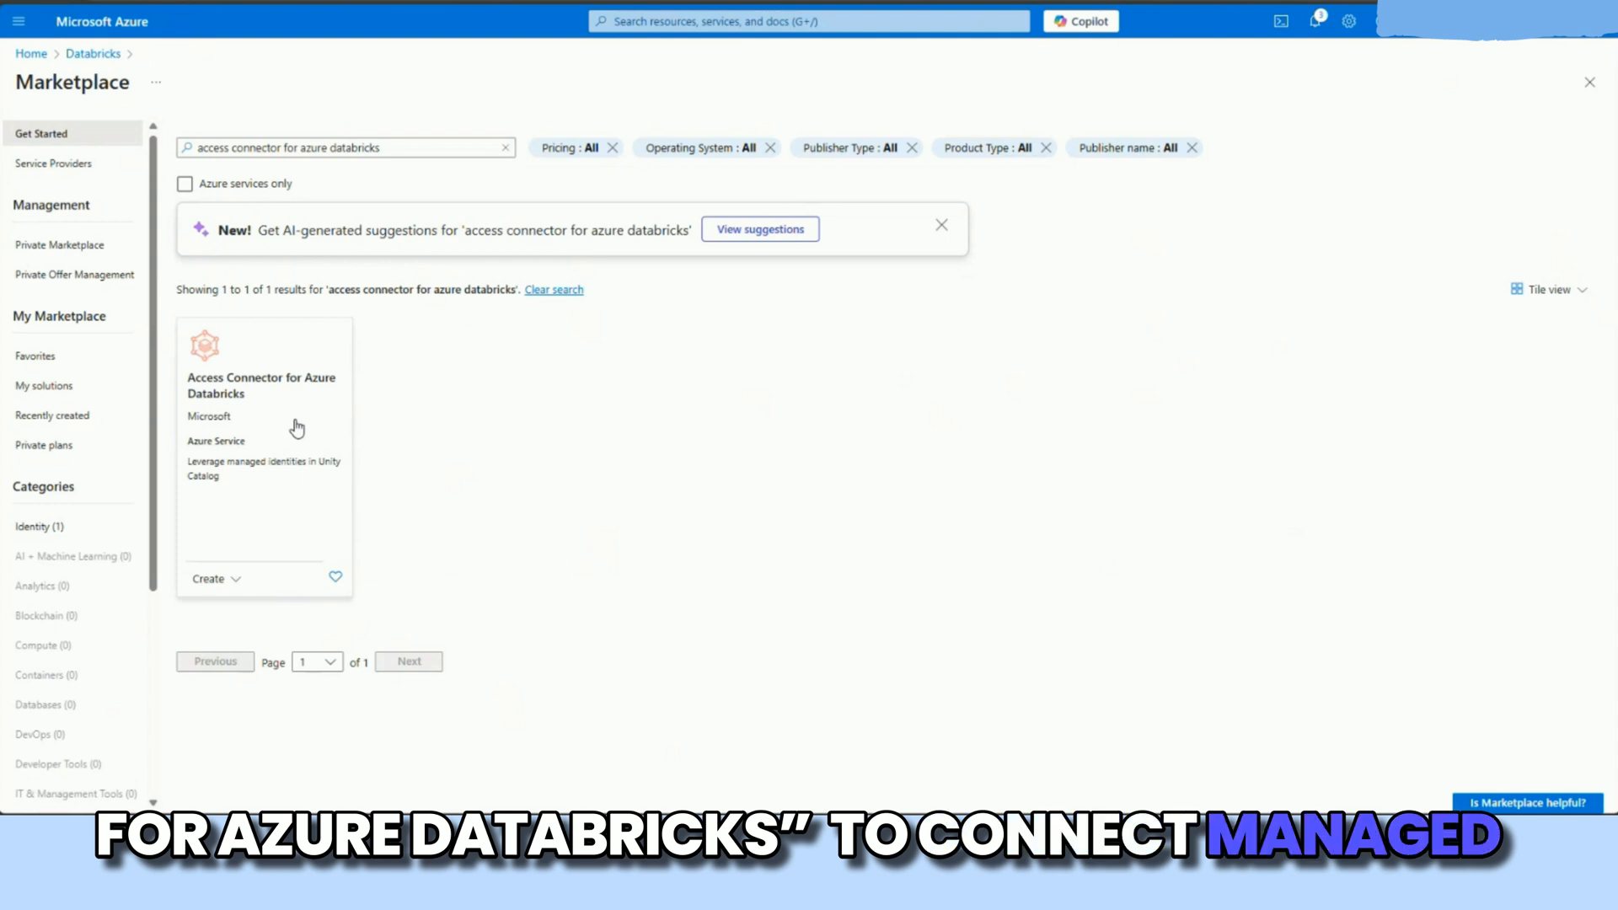
pyautogui.click(296, 428)
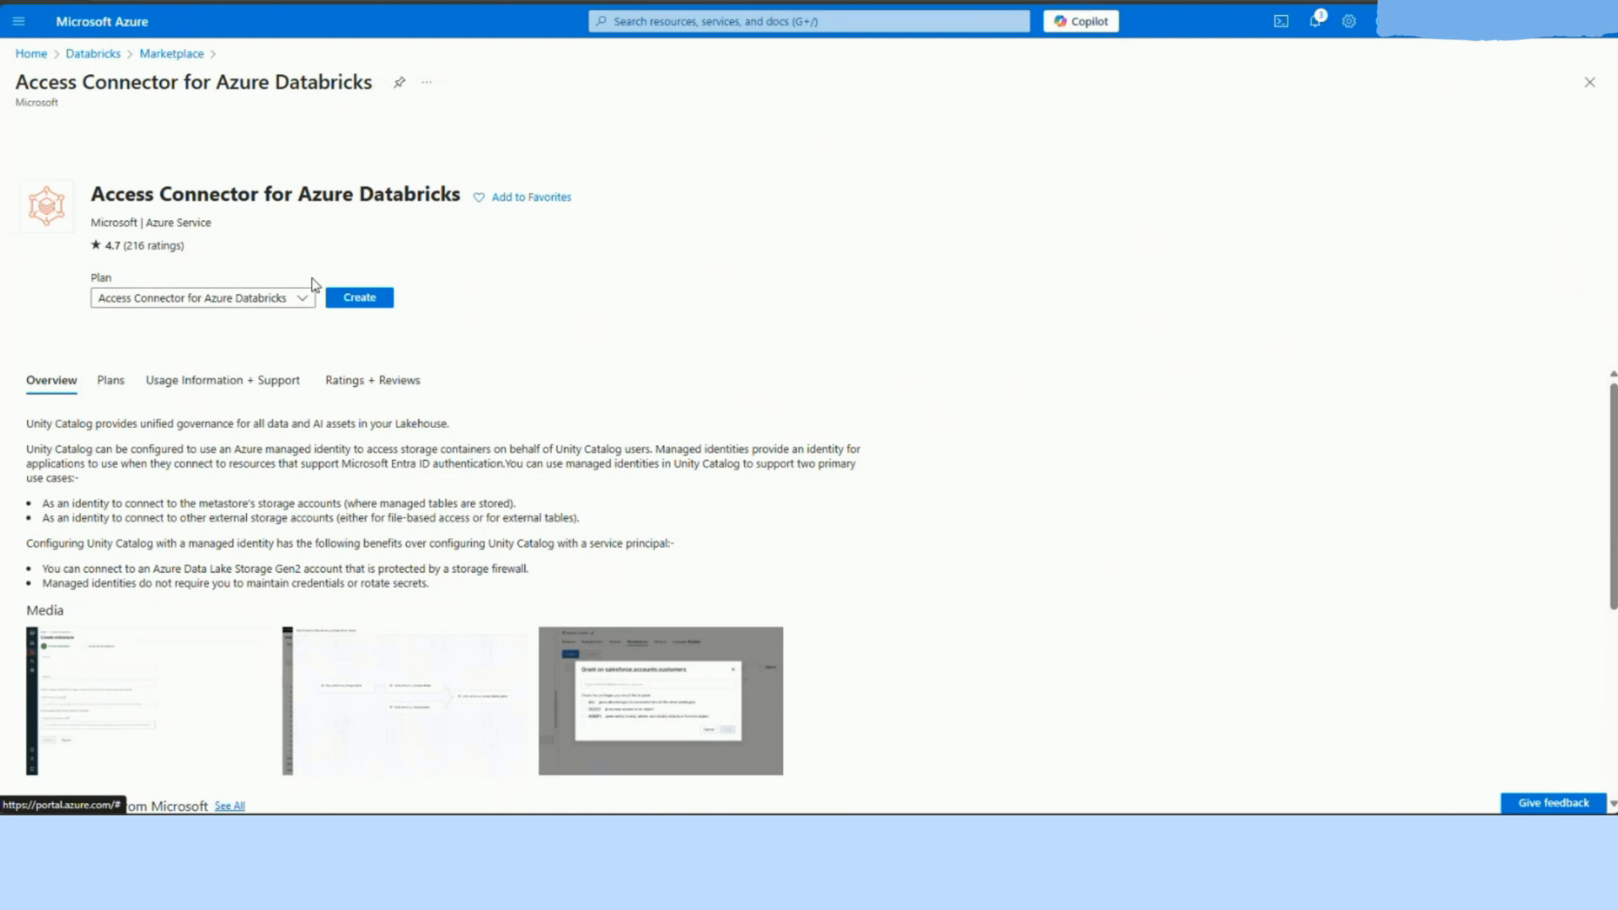
pyautogui.click(340, 307)
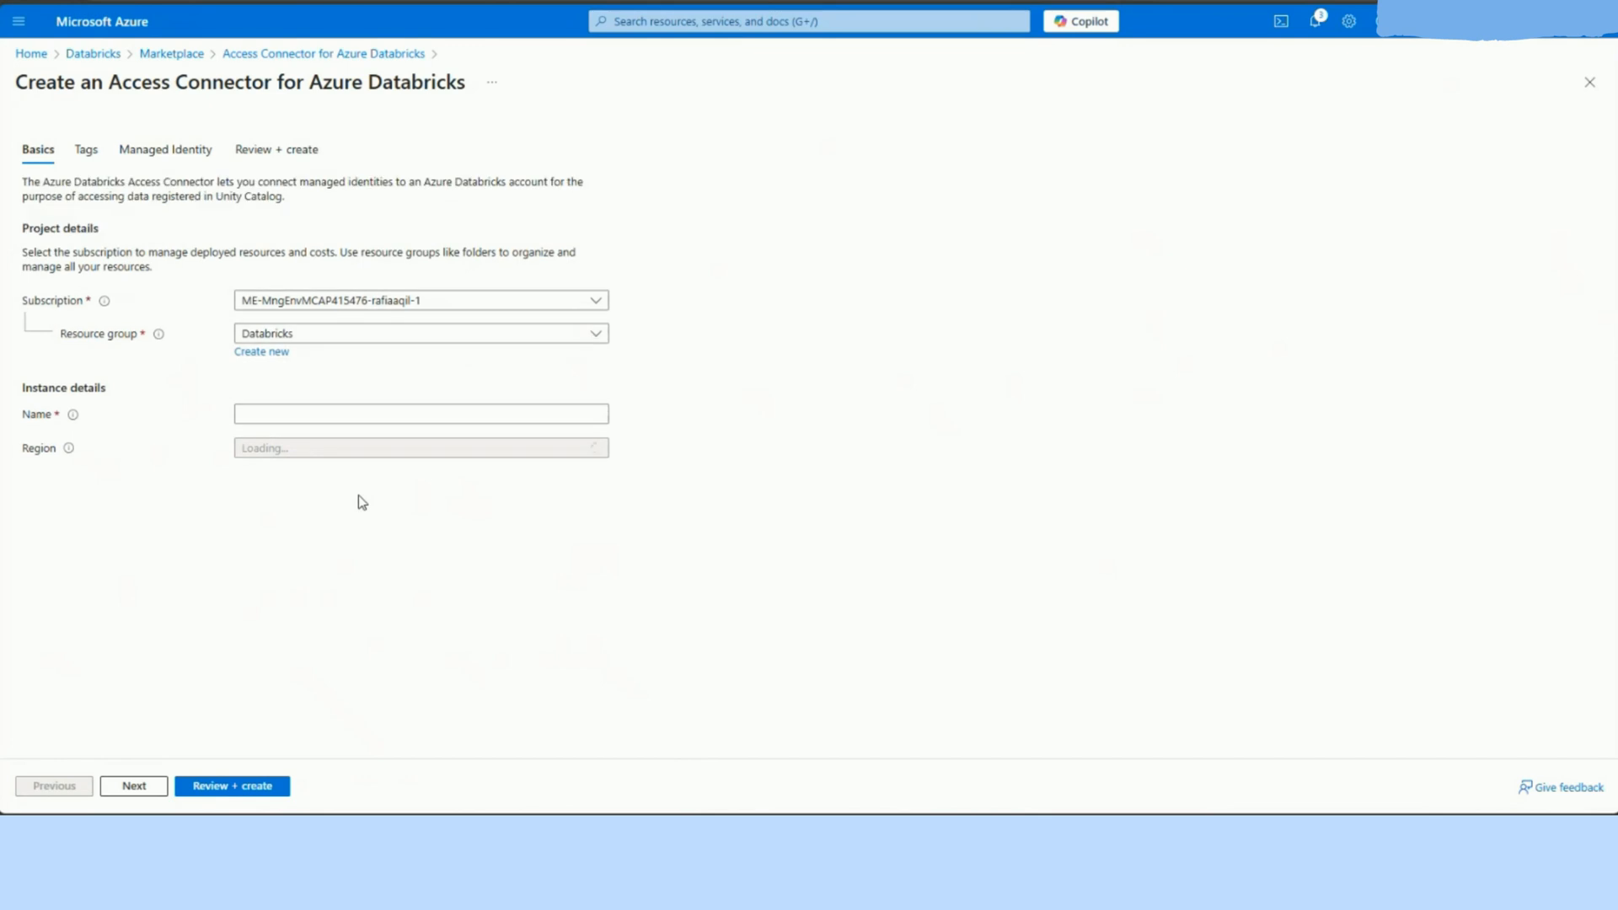
# Step: Name the access connector "connector", then review and create it in the Databricks resource group
pyautogui.click(357, 414)
pyautogui.write('connector')
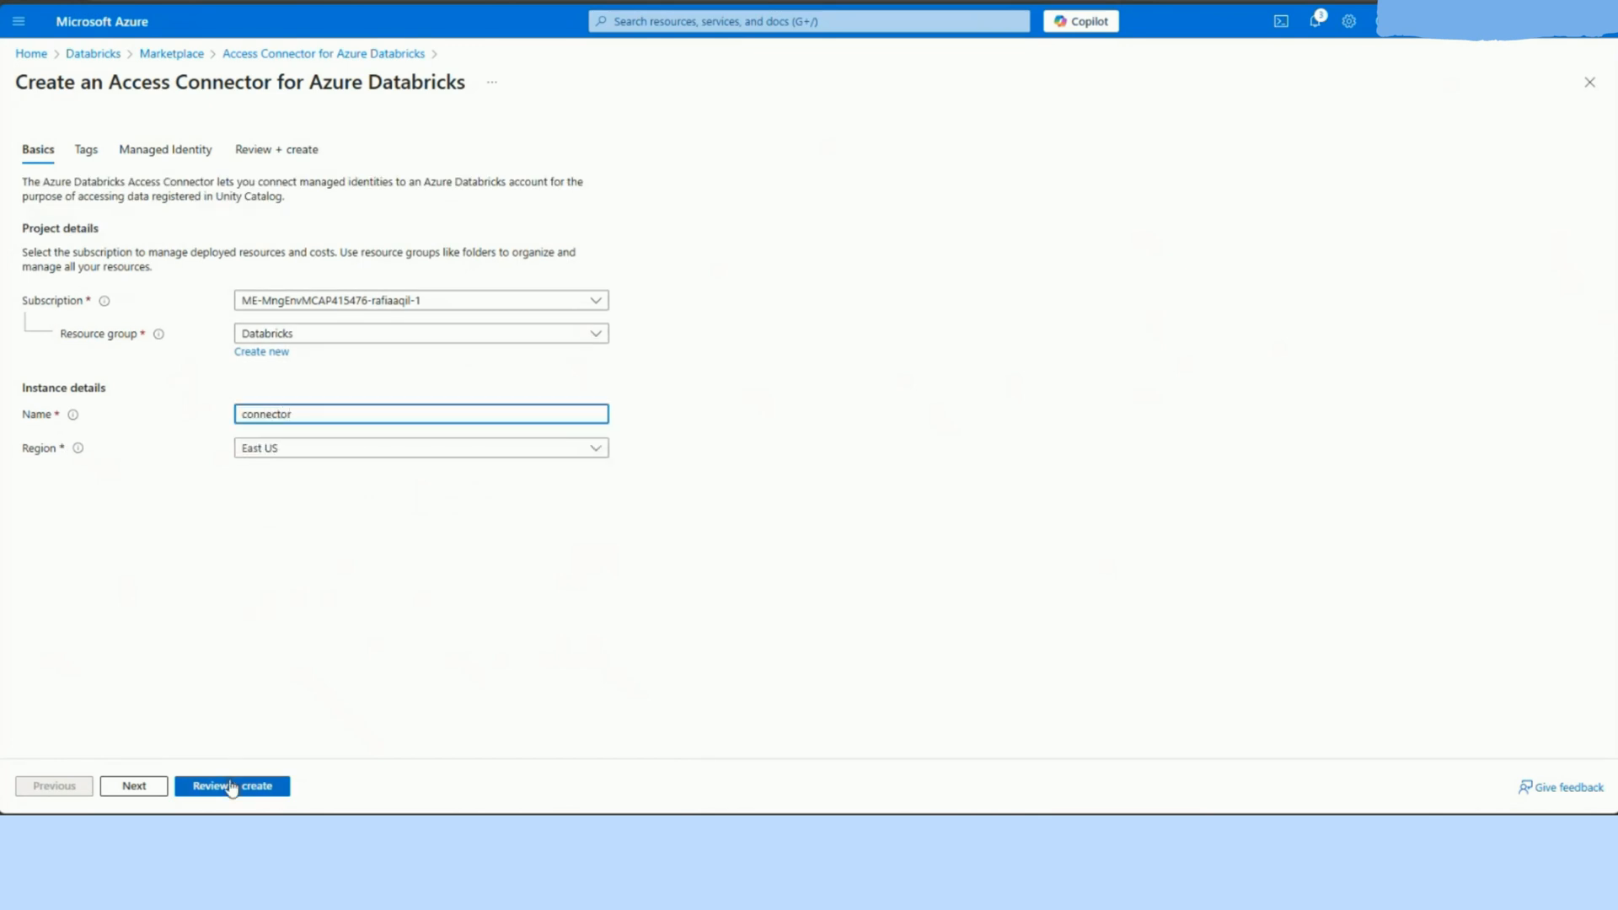
pyautogui.click(232, 788)
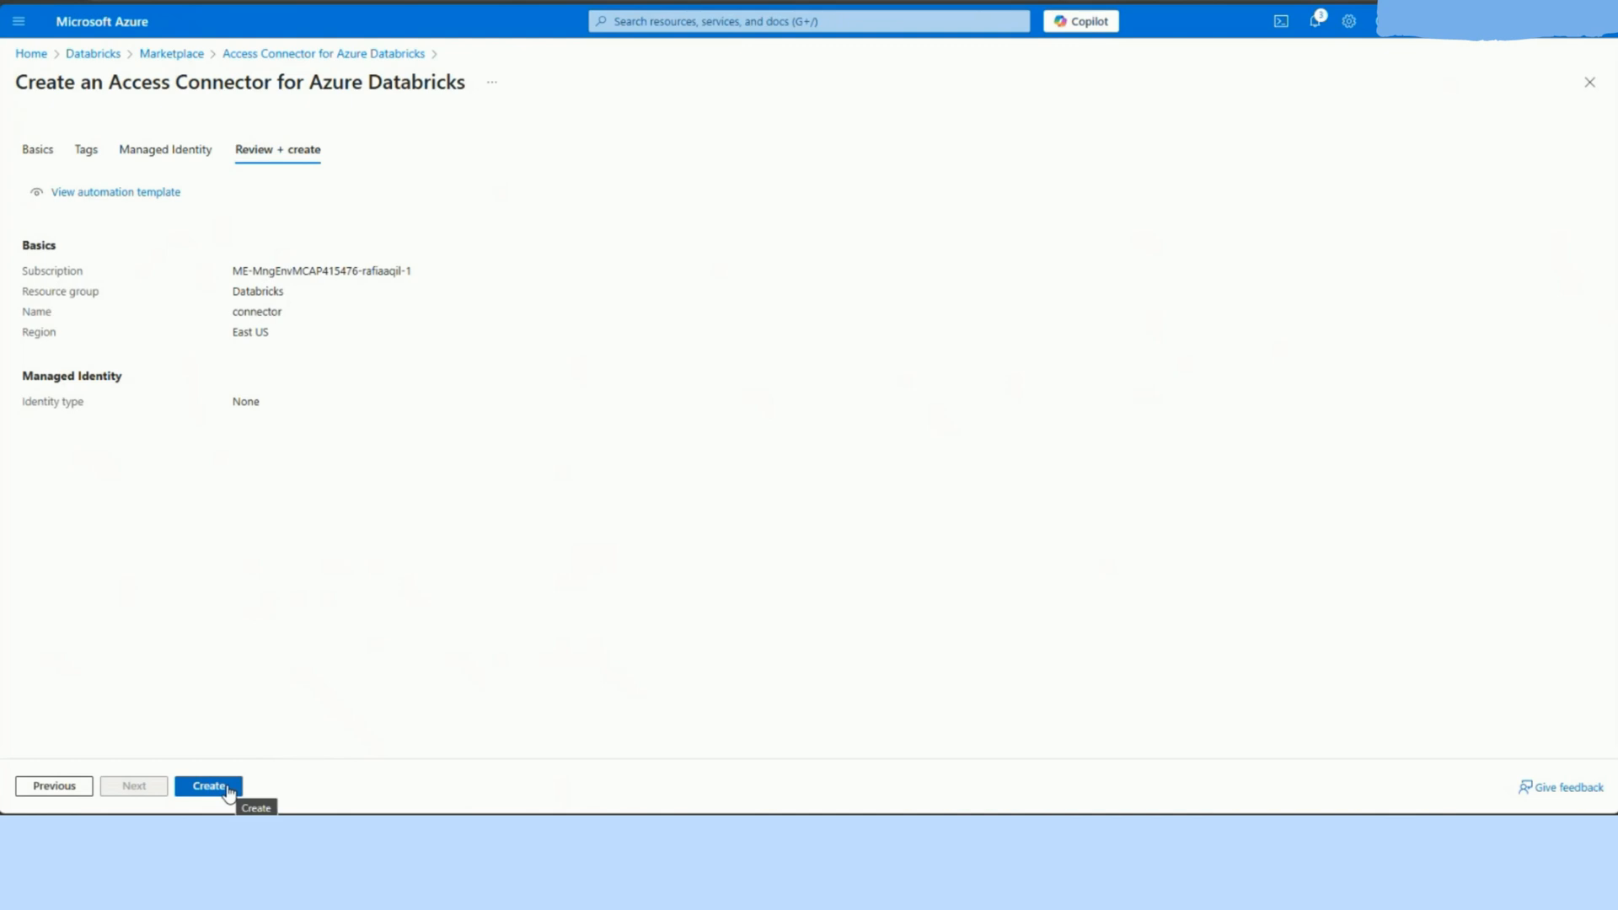
pyautogui.click(228, 789)
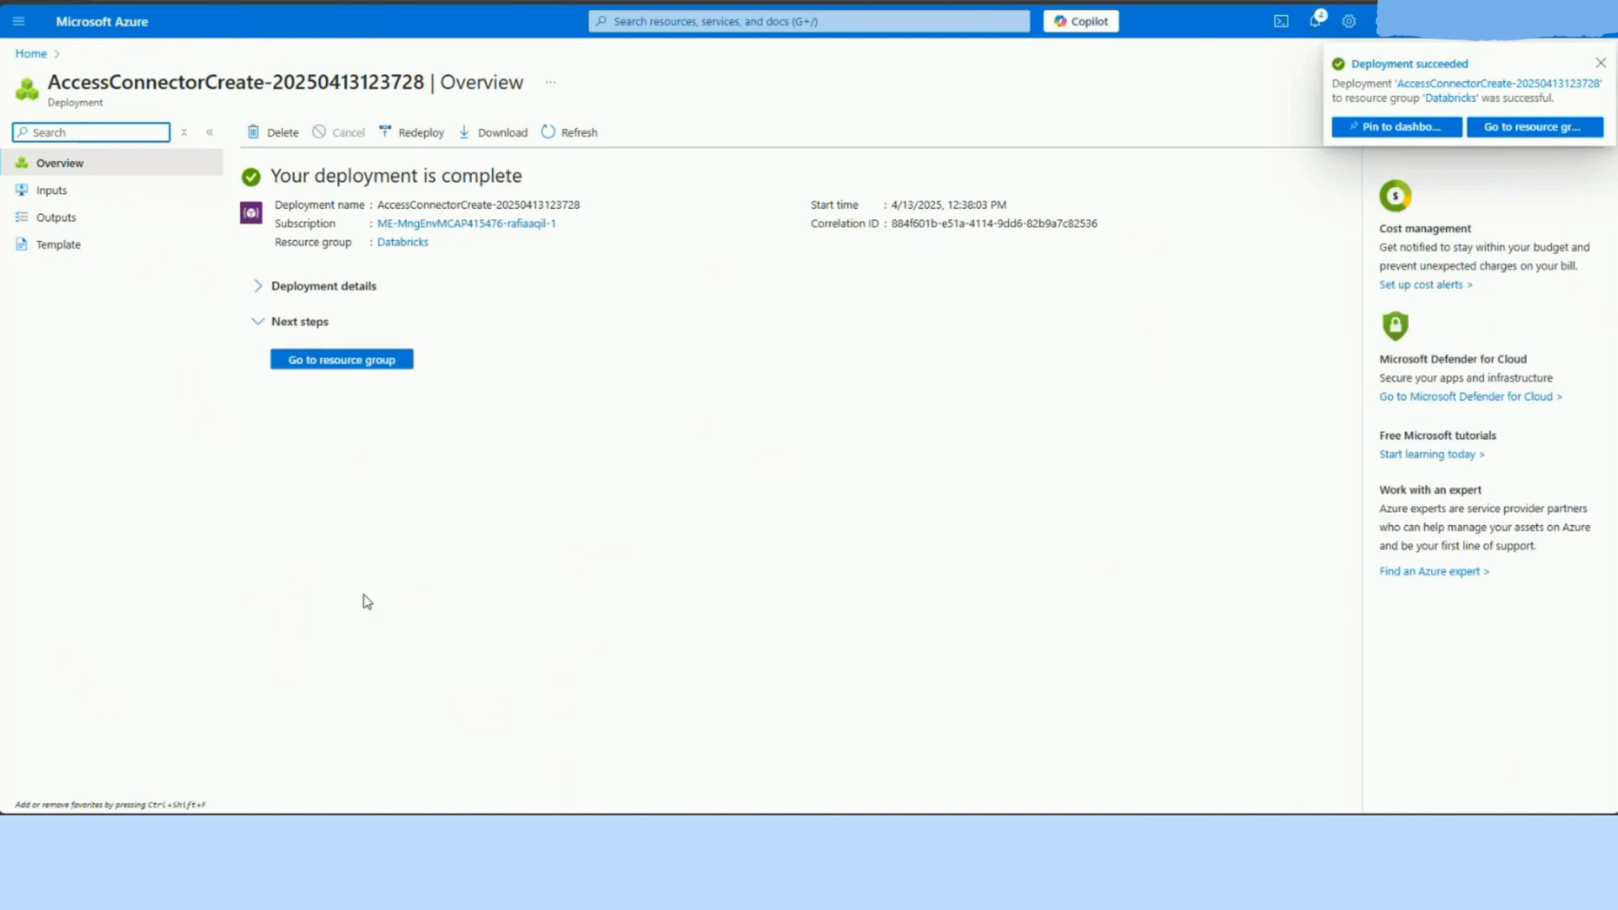
# Step: Go to the resource group, open the connector resource, and copy its Resource ID
pyautogui.click(372, 367)
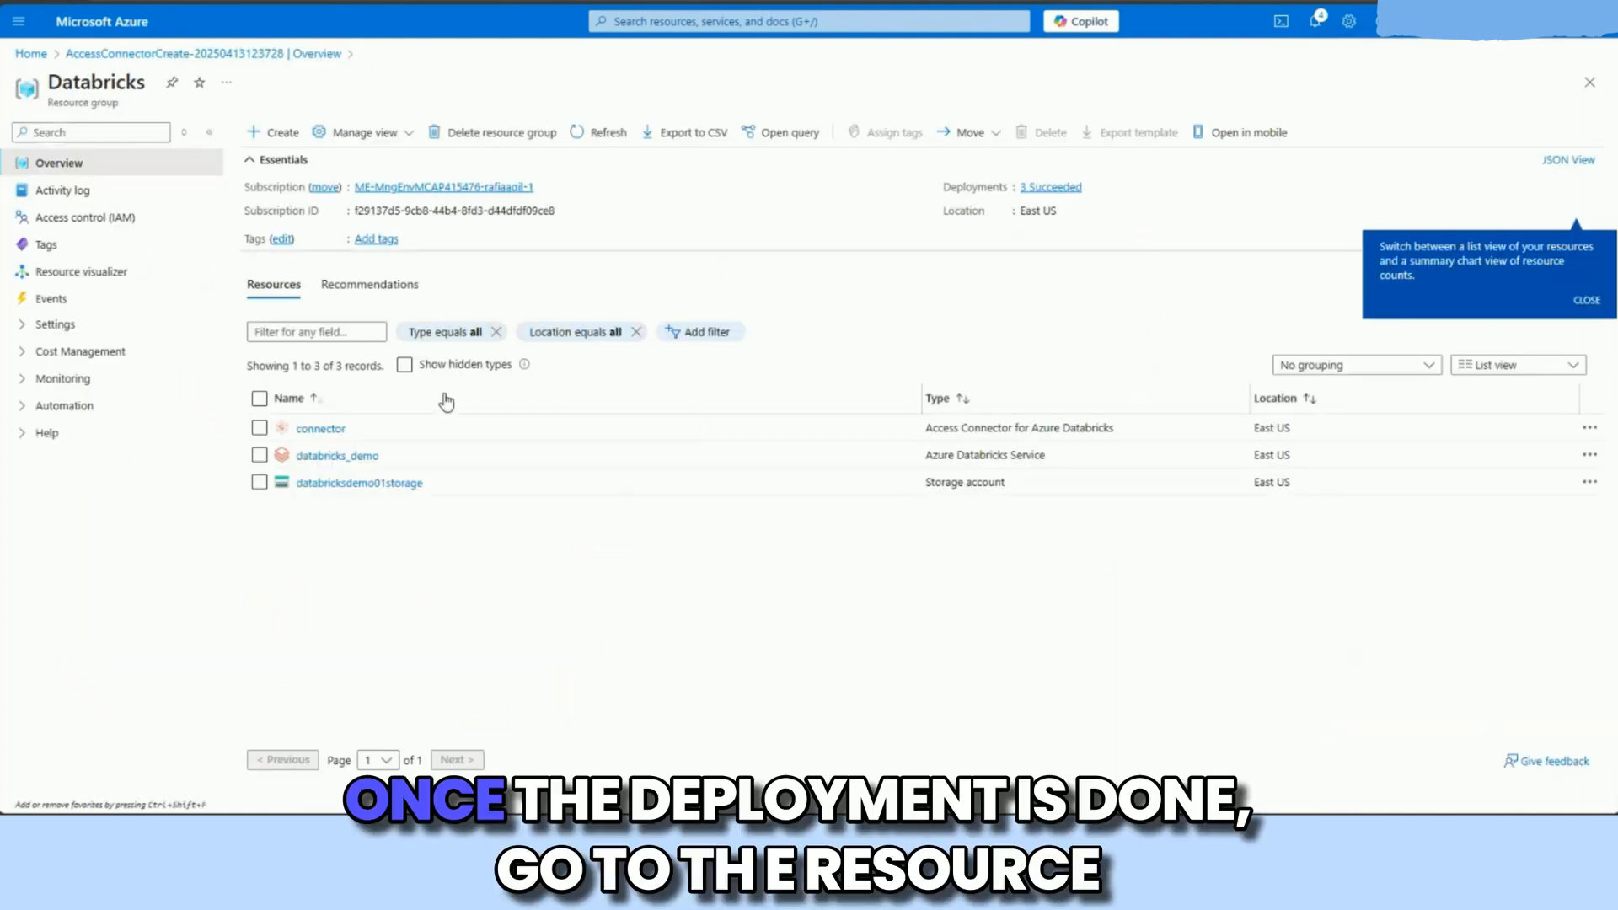
pyautogui.click(313, 429)
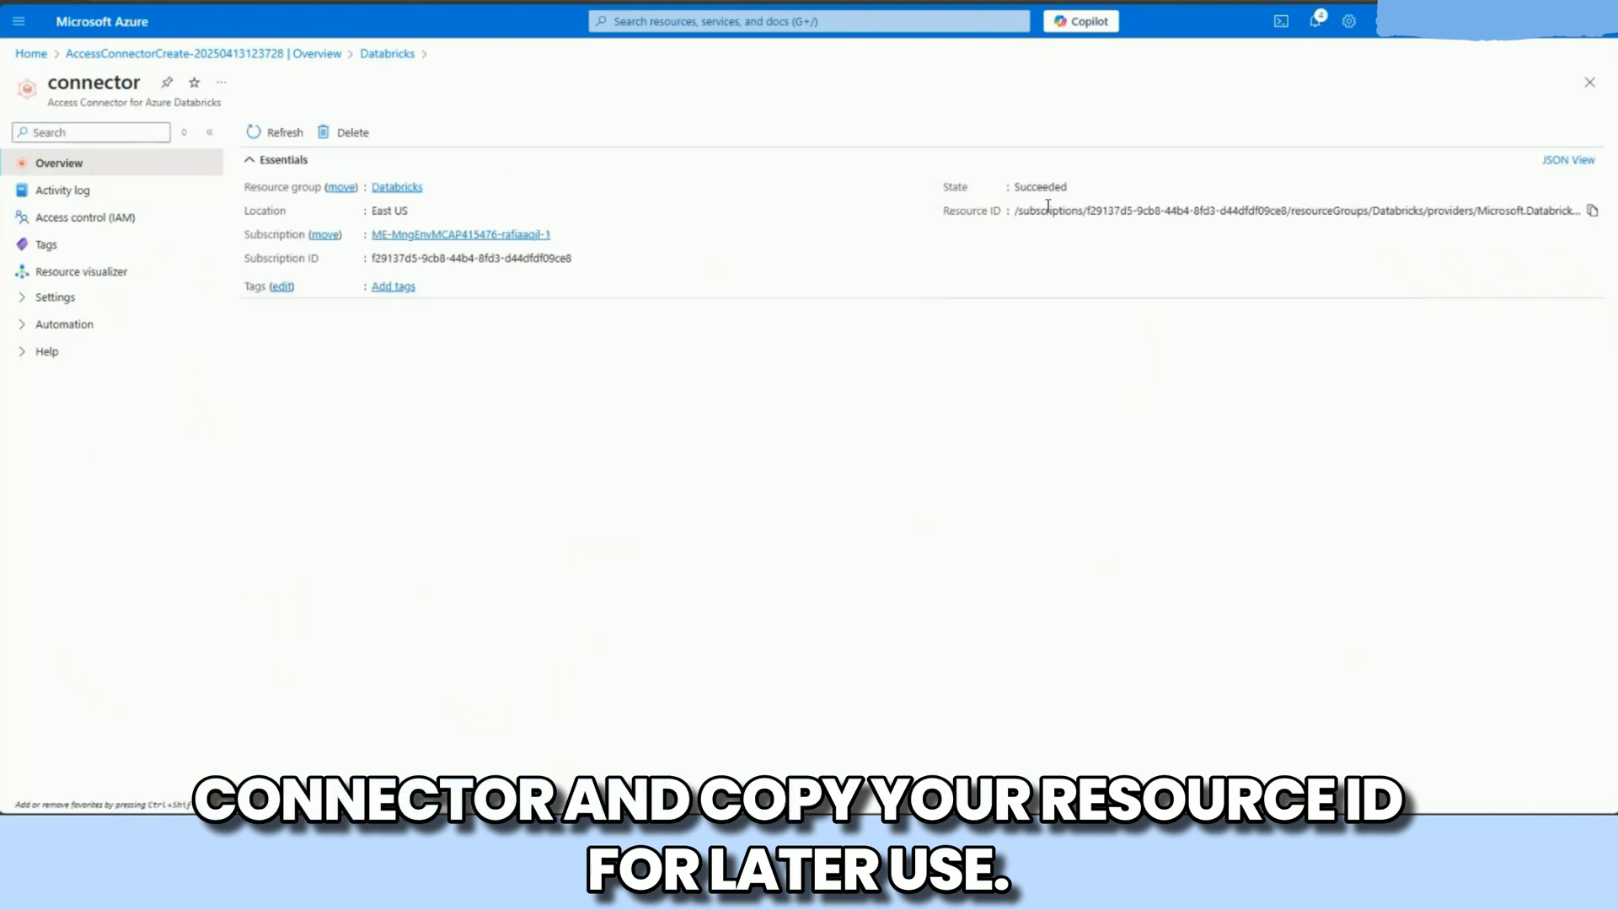
pyautogui.click(1596, 214)
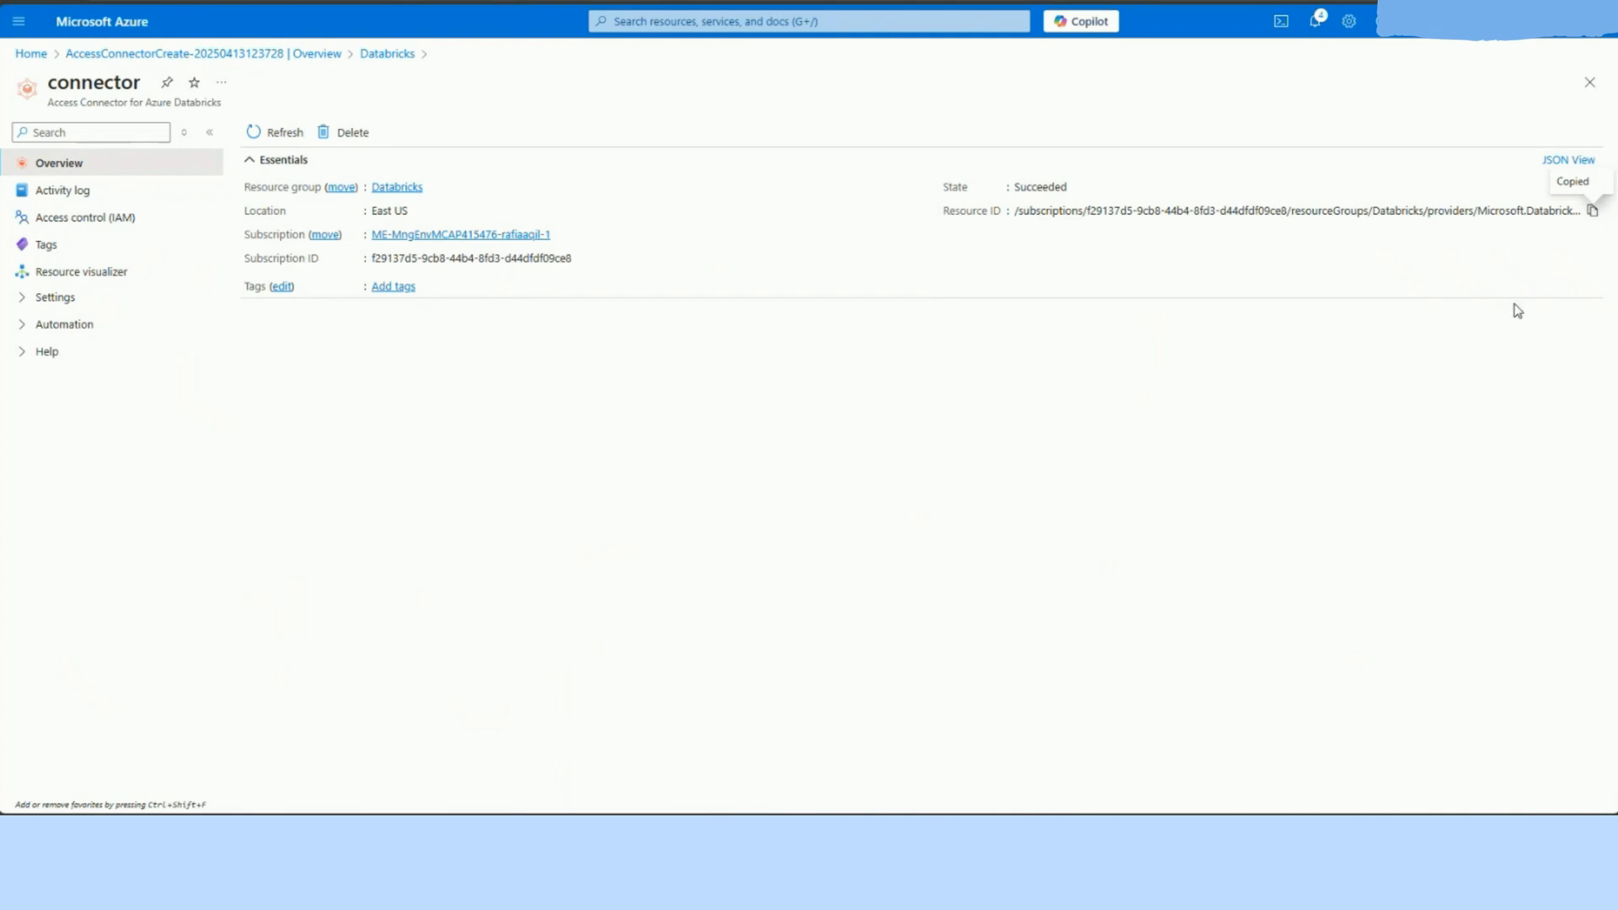
# Step: Open the databricksdemo01storage account in the Databricks resource group and create a container named databrickscontainer
pyautogui.click(17, 56)
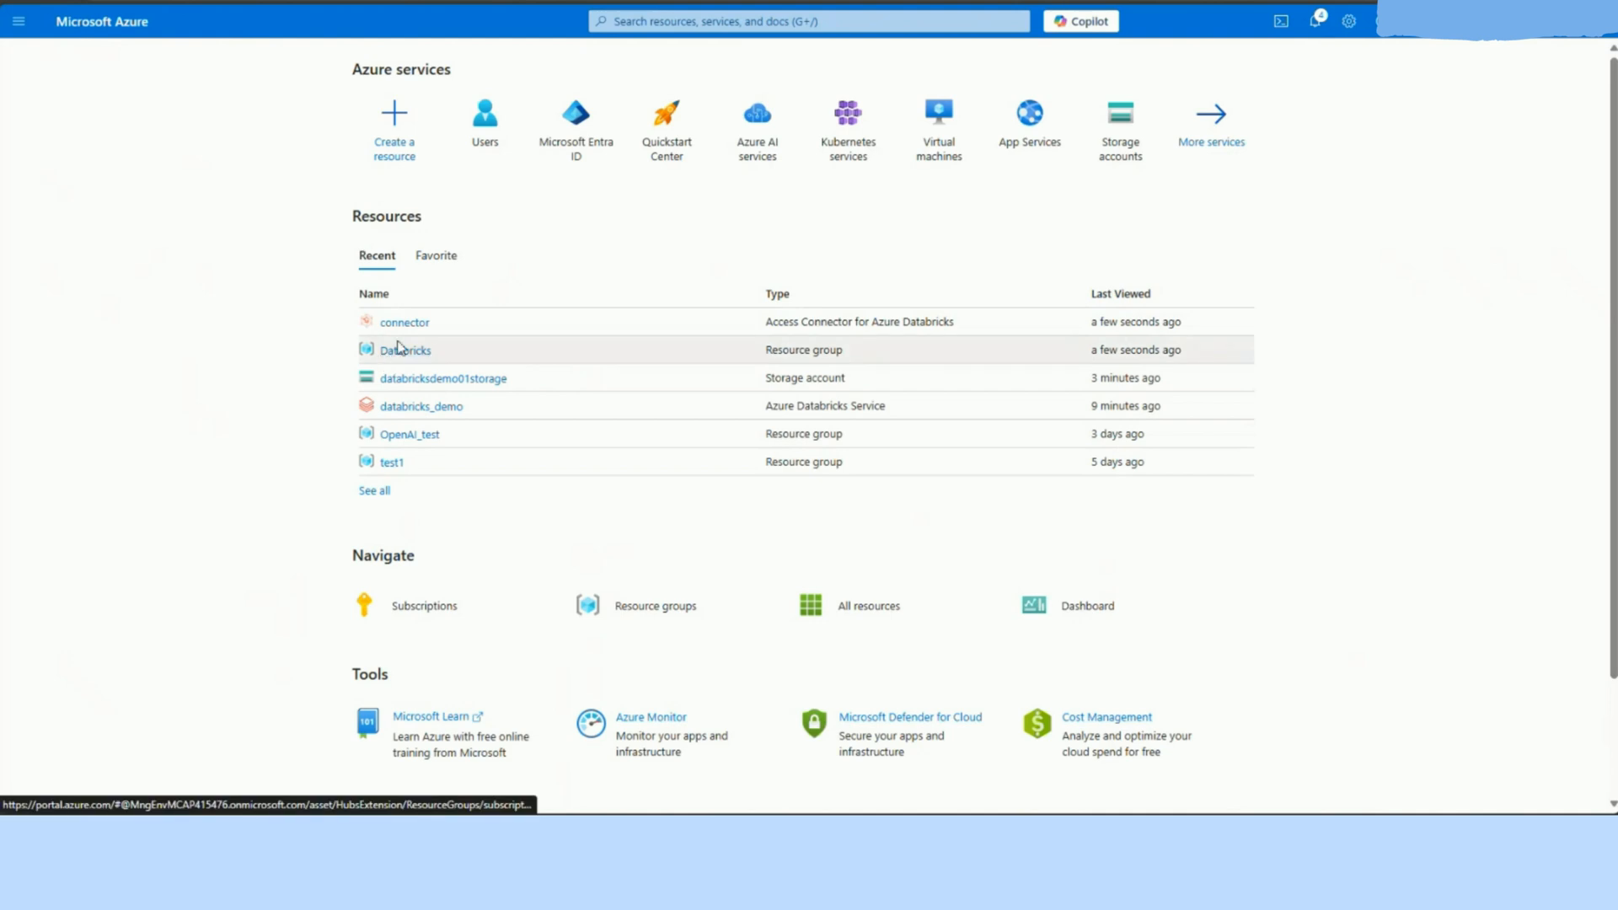
pyautogui.click(403, 351)
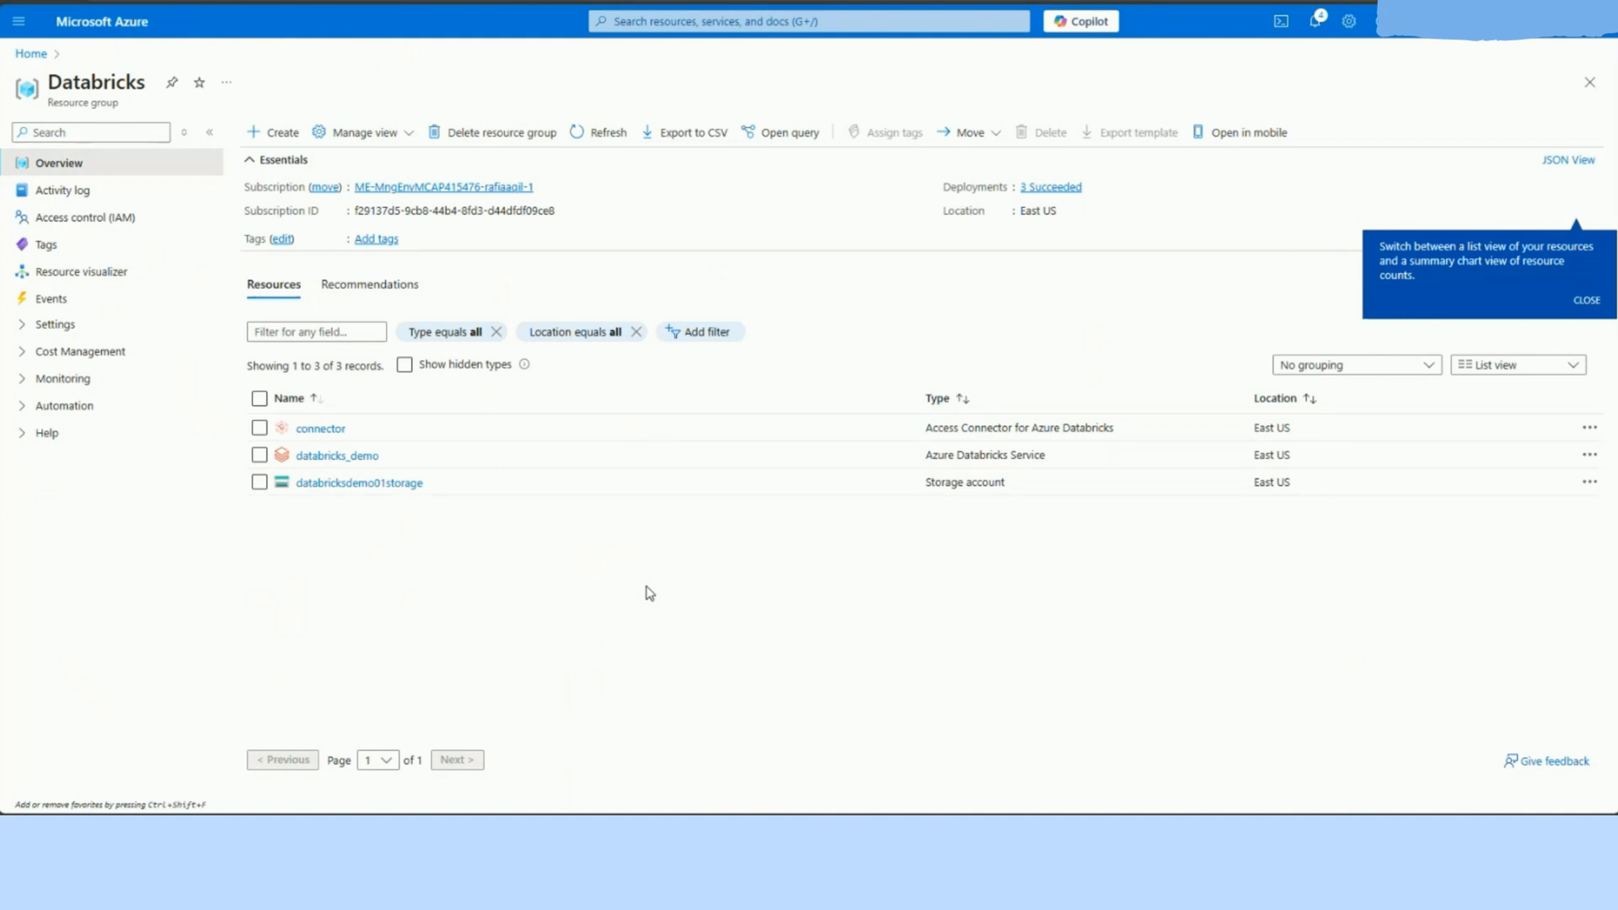
pyautogui.click(343, 485)
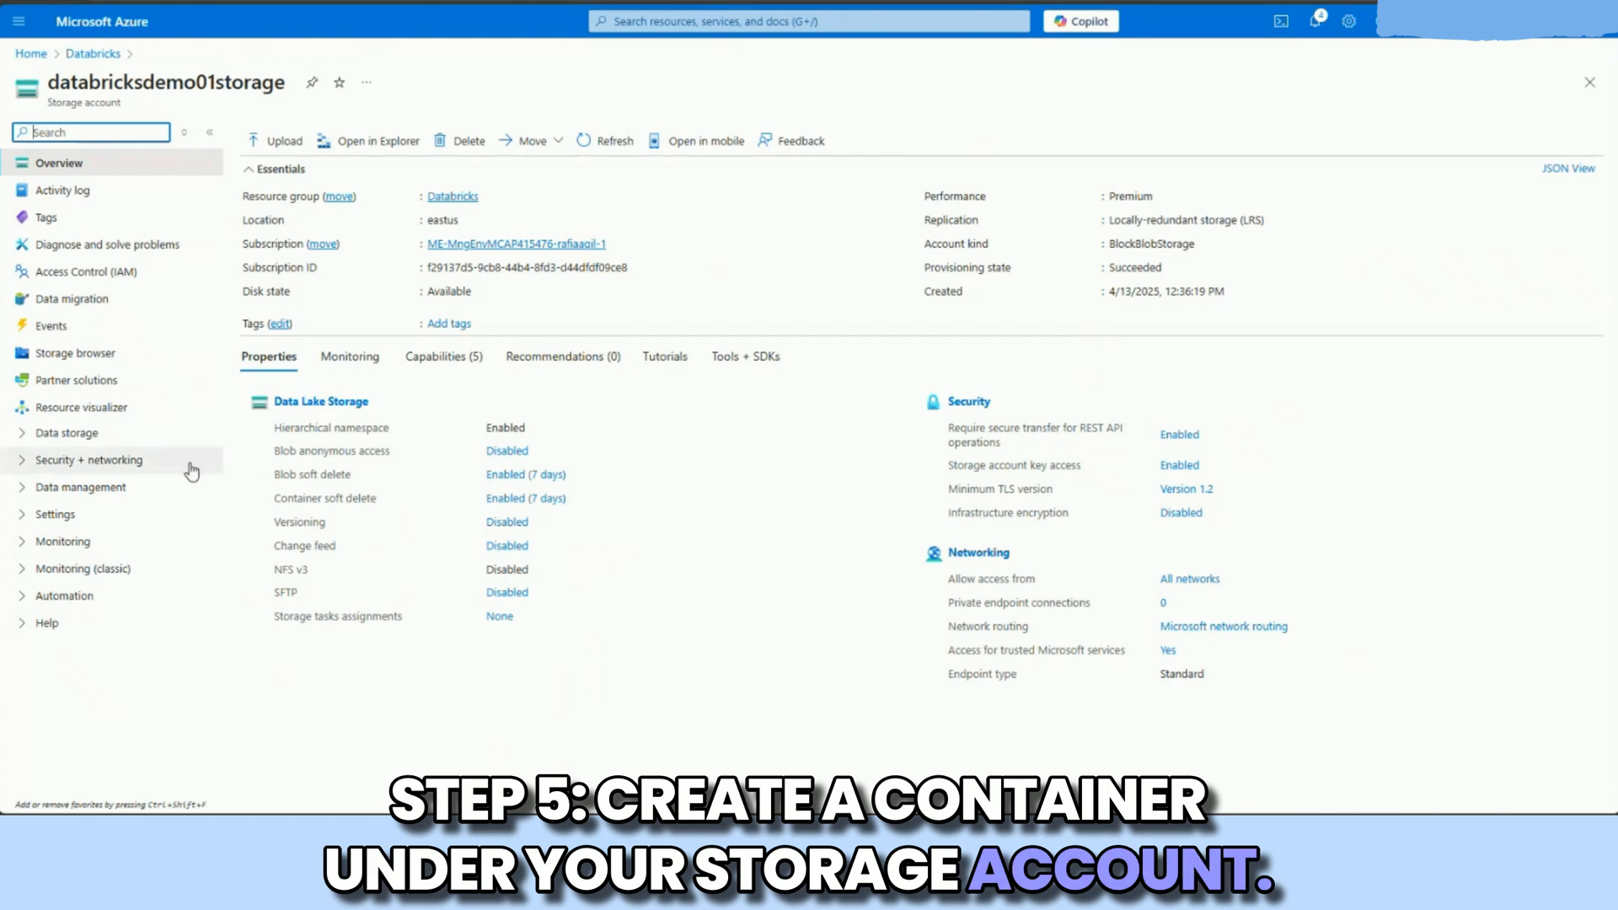
pyautogui.click(139, 435)
pyautogui.click(135, 461)
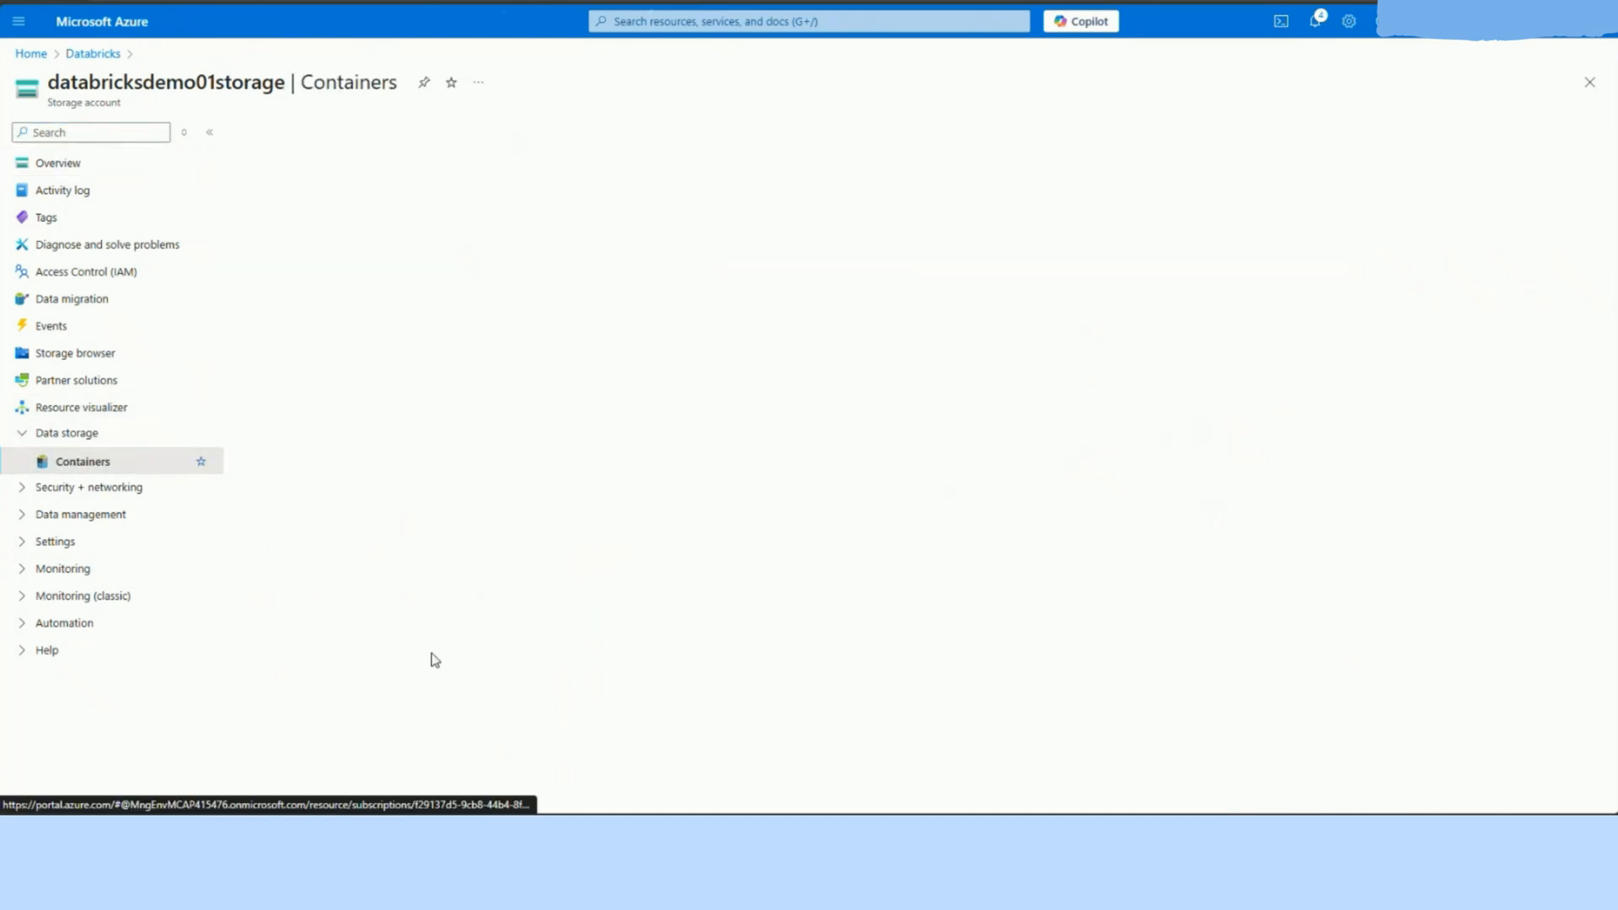
pyautogui.click(280, 132)
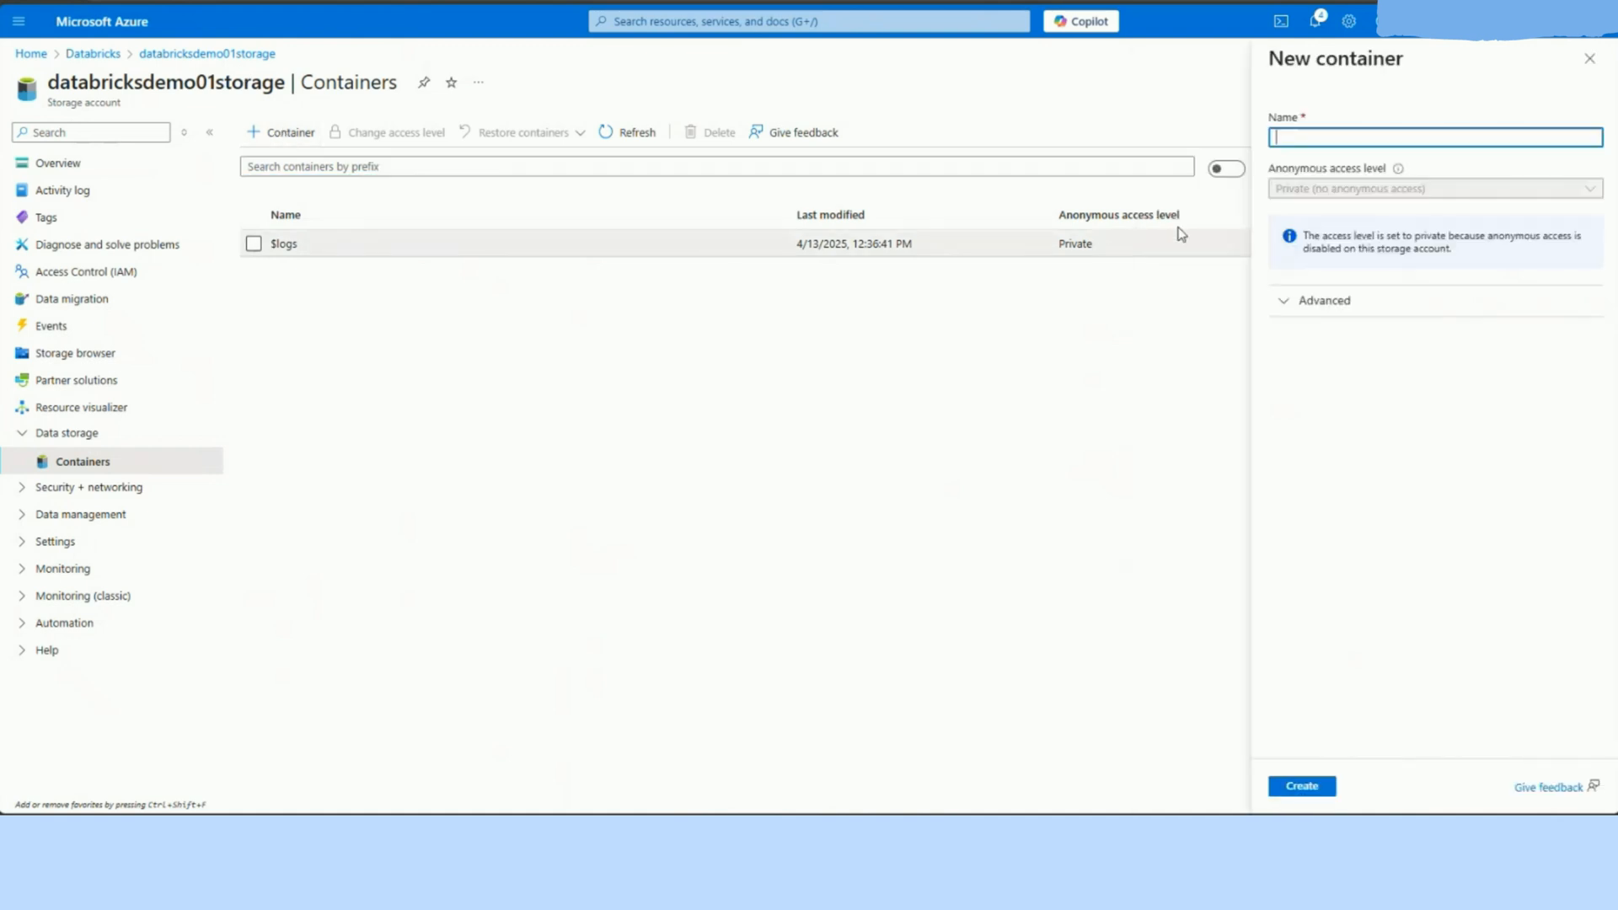
pyautogui.write('databrickscontainer')
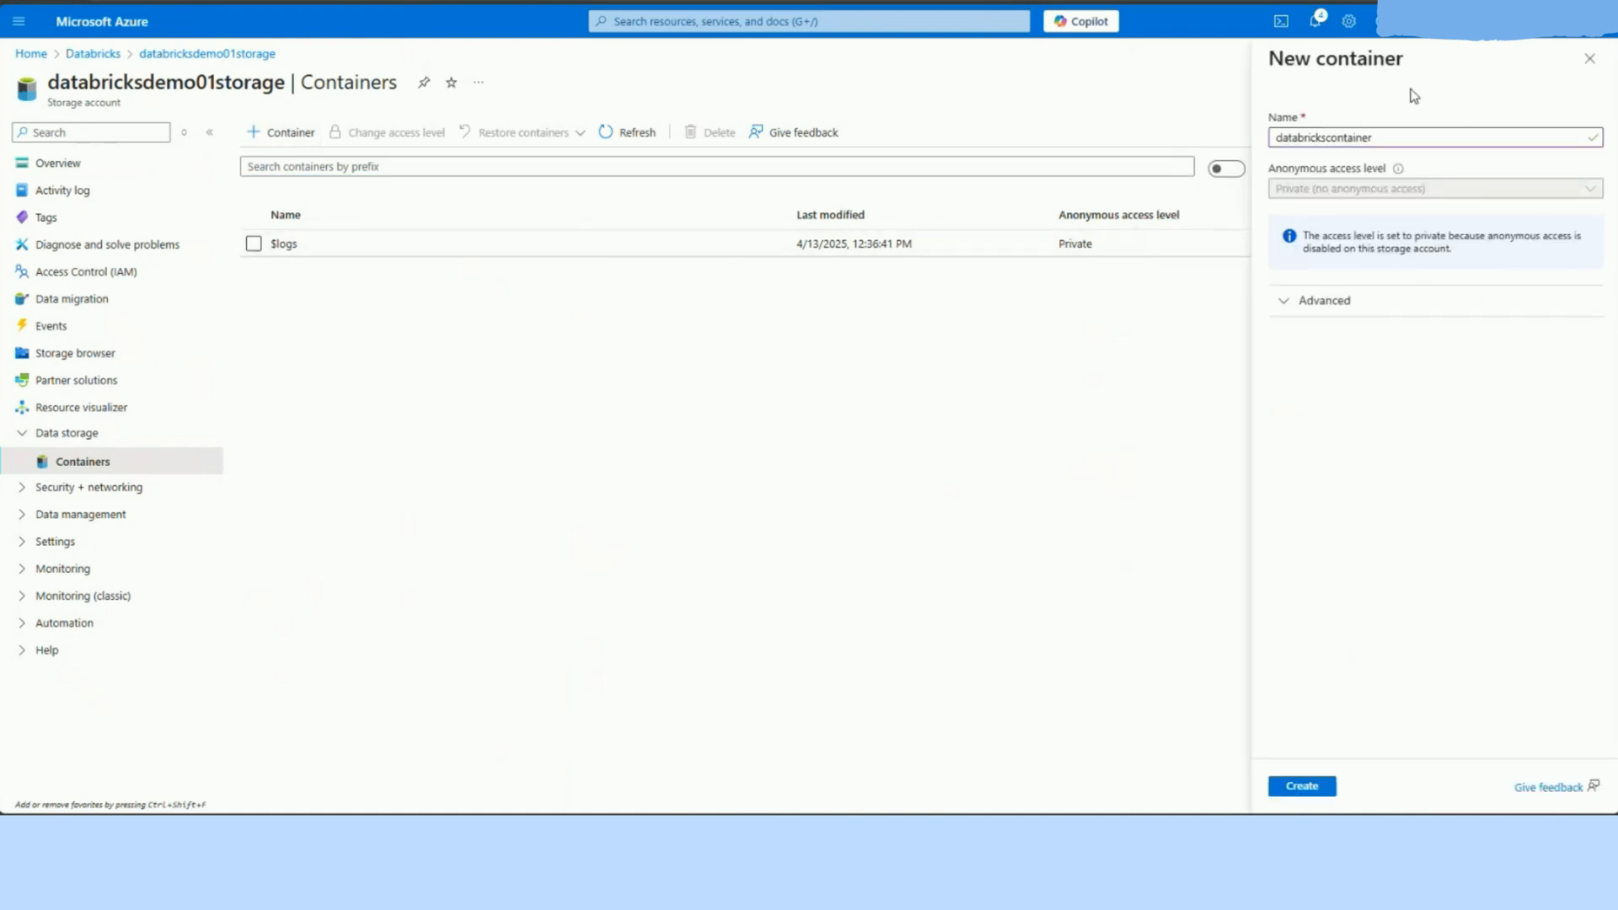
pyautogui.doubleClick(1383, 137)
pyautogui.click(1401, 137)
pyautogui.click(1309, 792)
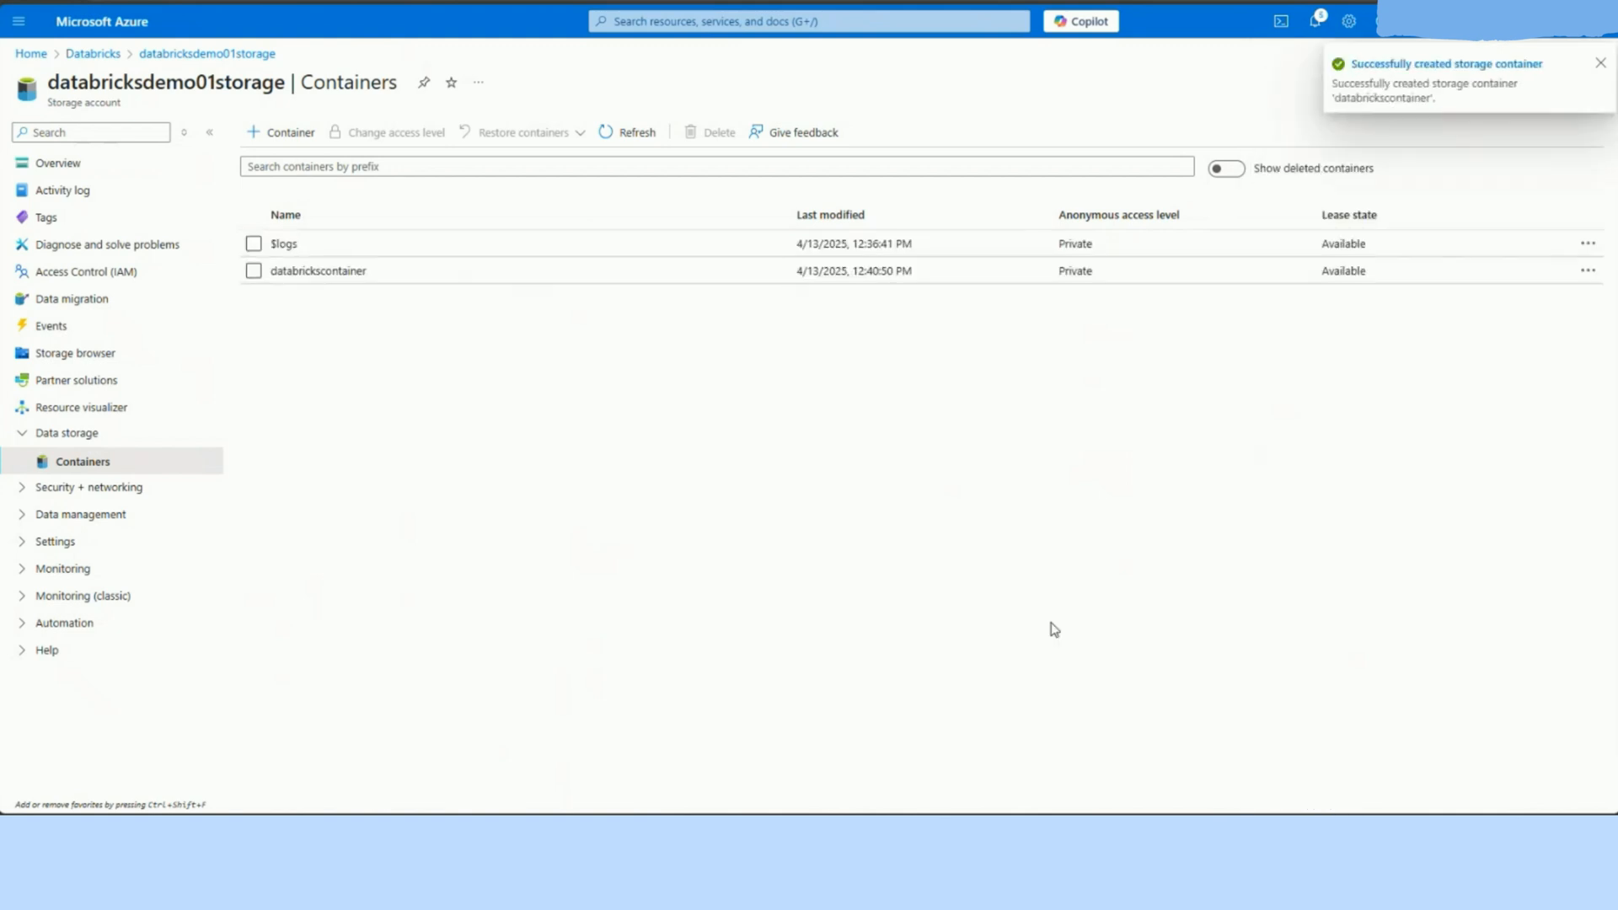
# Step: Start a role assignment in the storage account's access control, choose the Storage Blob Data Contributor role, and continue to its members
pyautogui.click(168, 279)
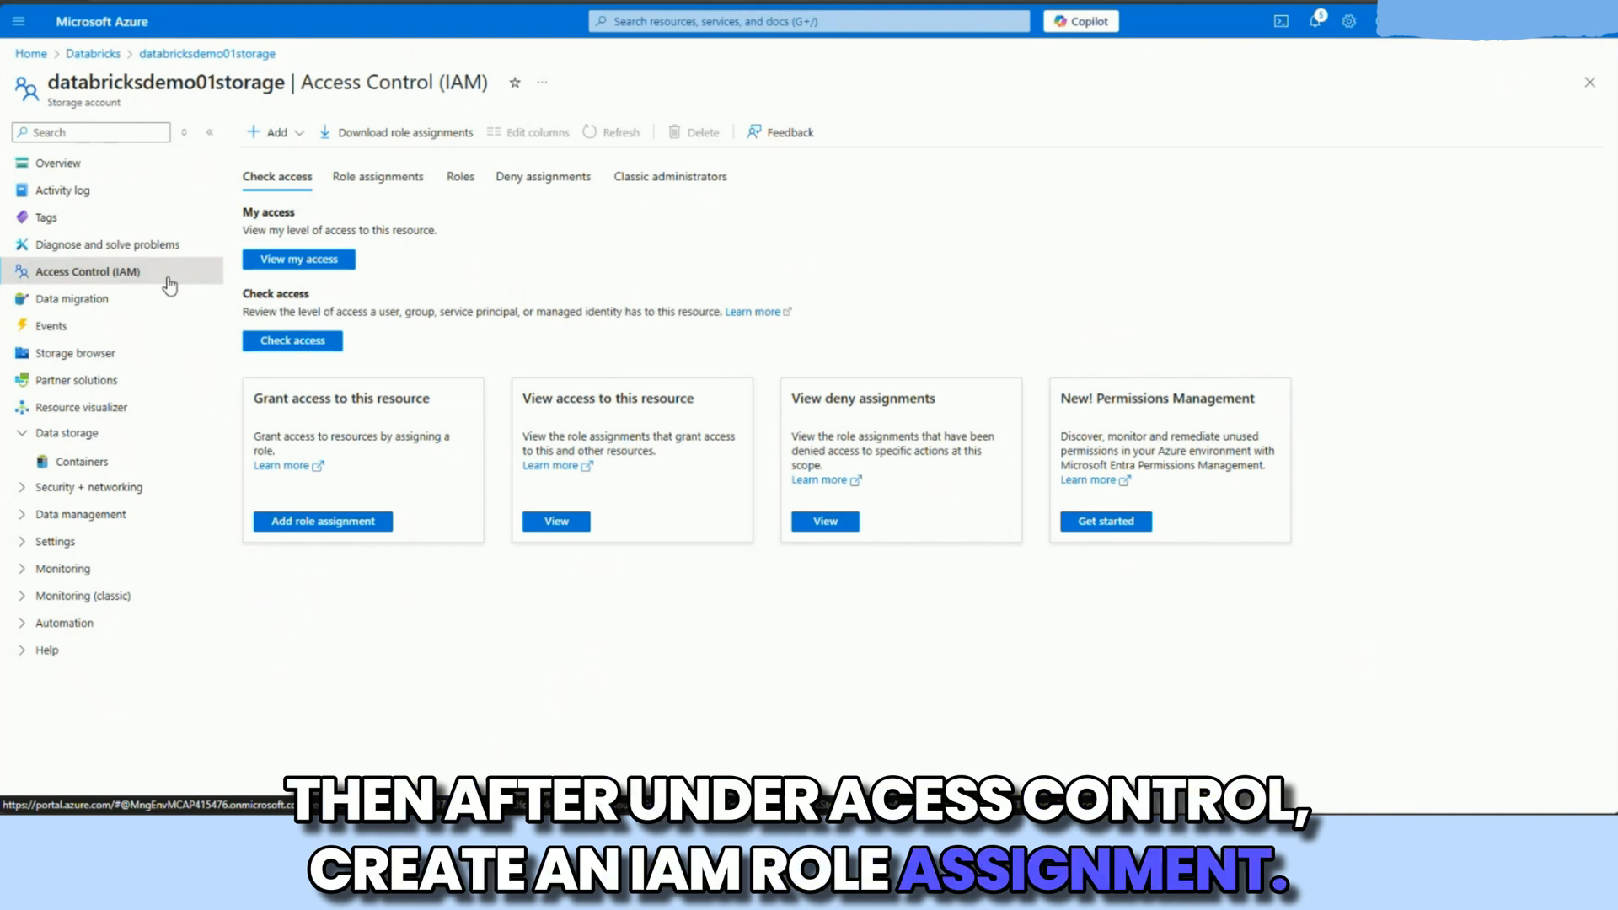
pyautogui.click(271, 132)
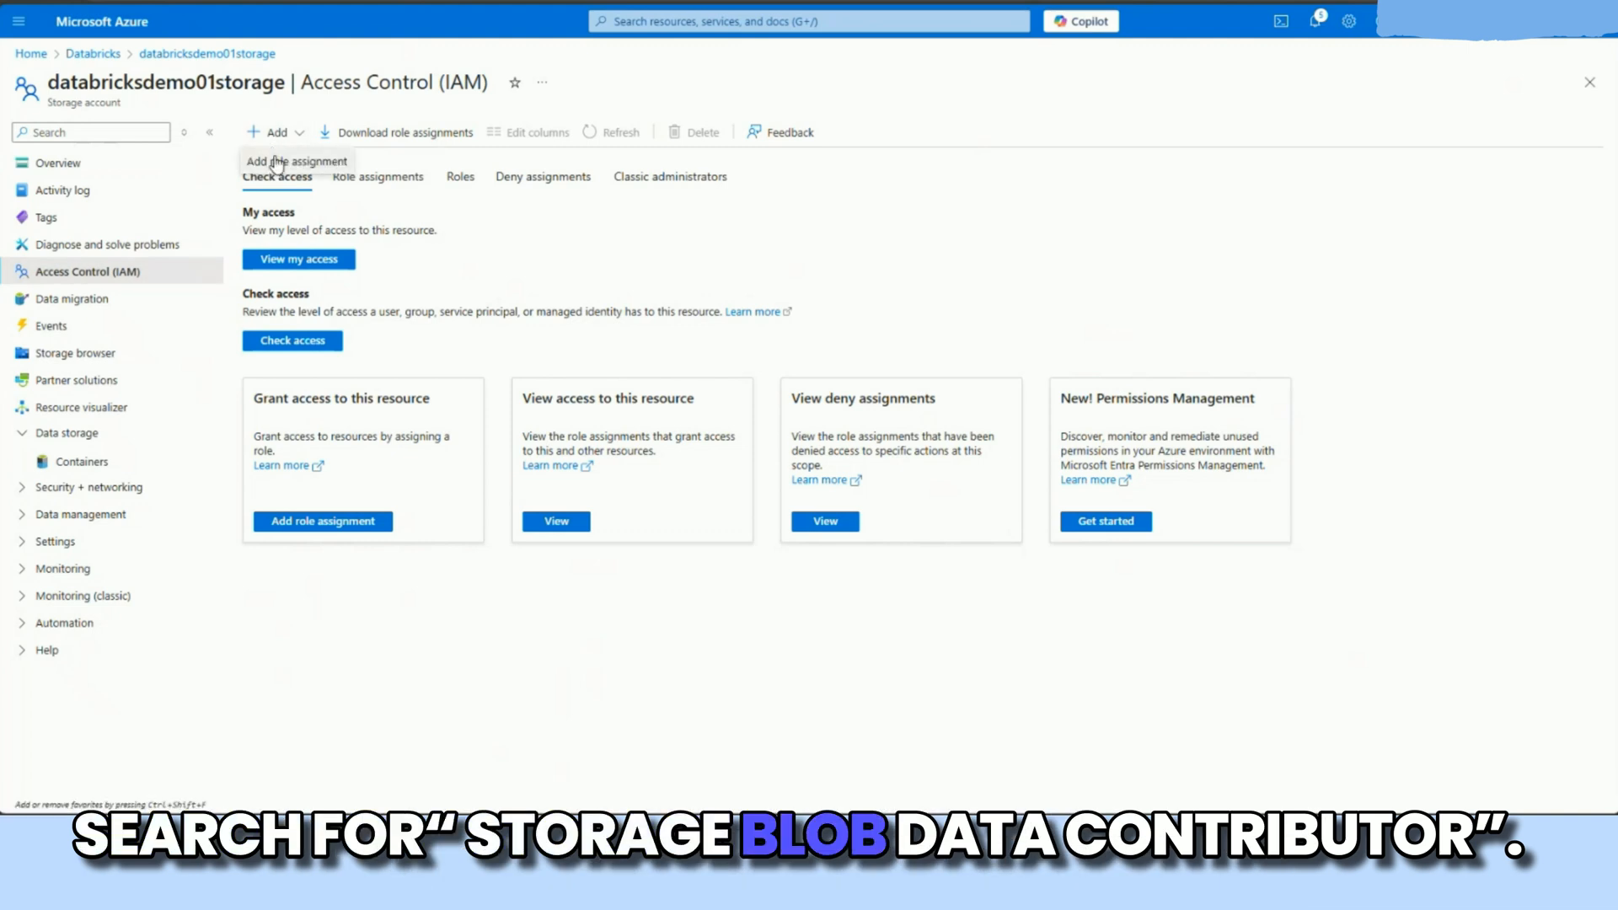
pyautogui.click(277, 162)
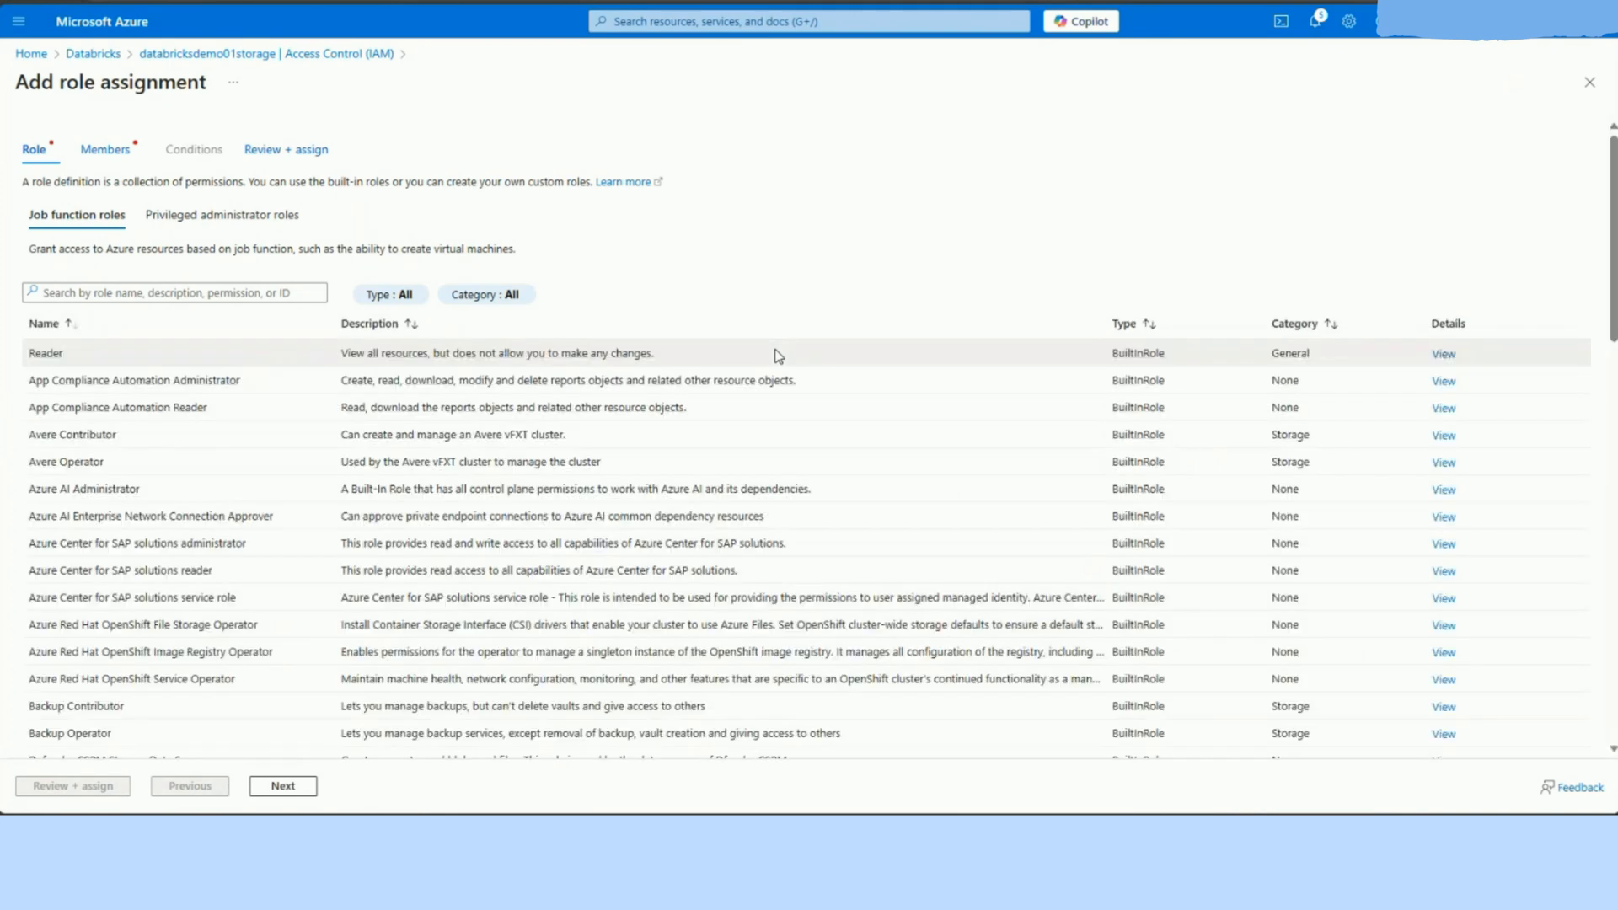
pyautogui.click(175, 292)
pyautogui.write('storage blo')
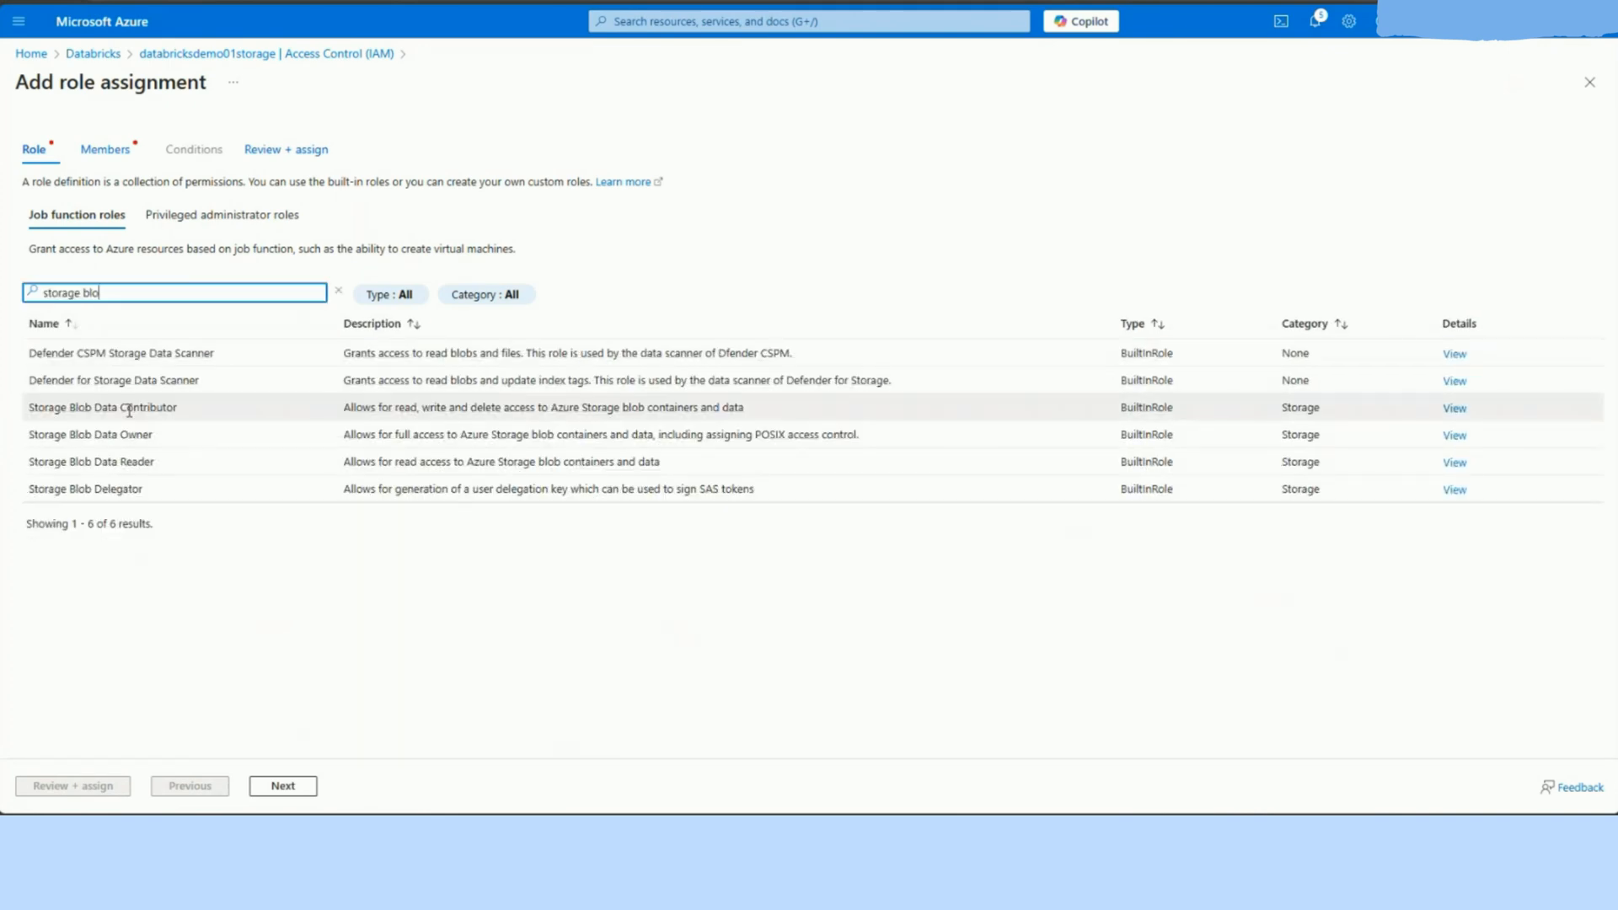
pyautogui.click(129, 410)
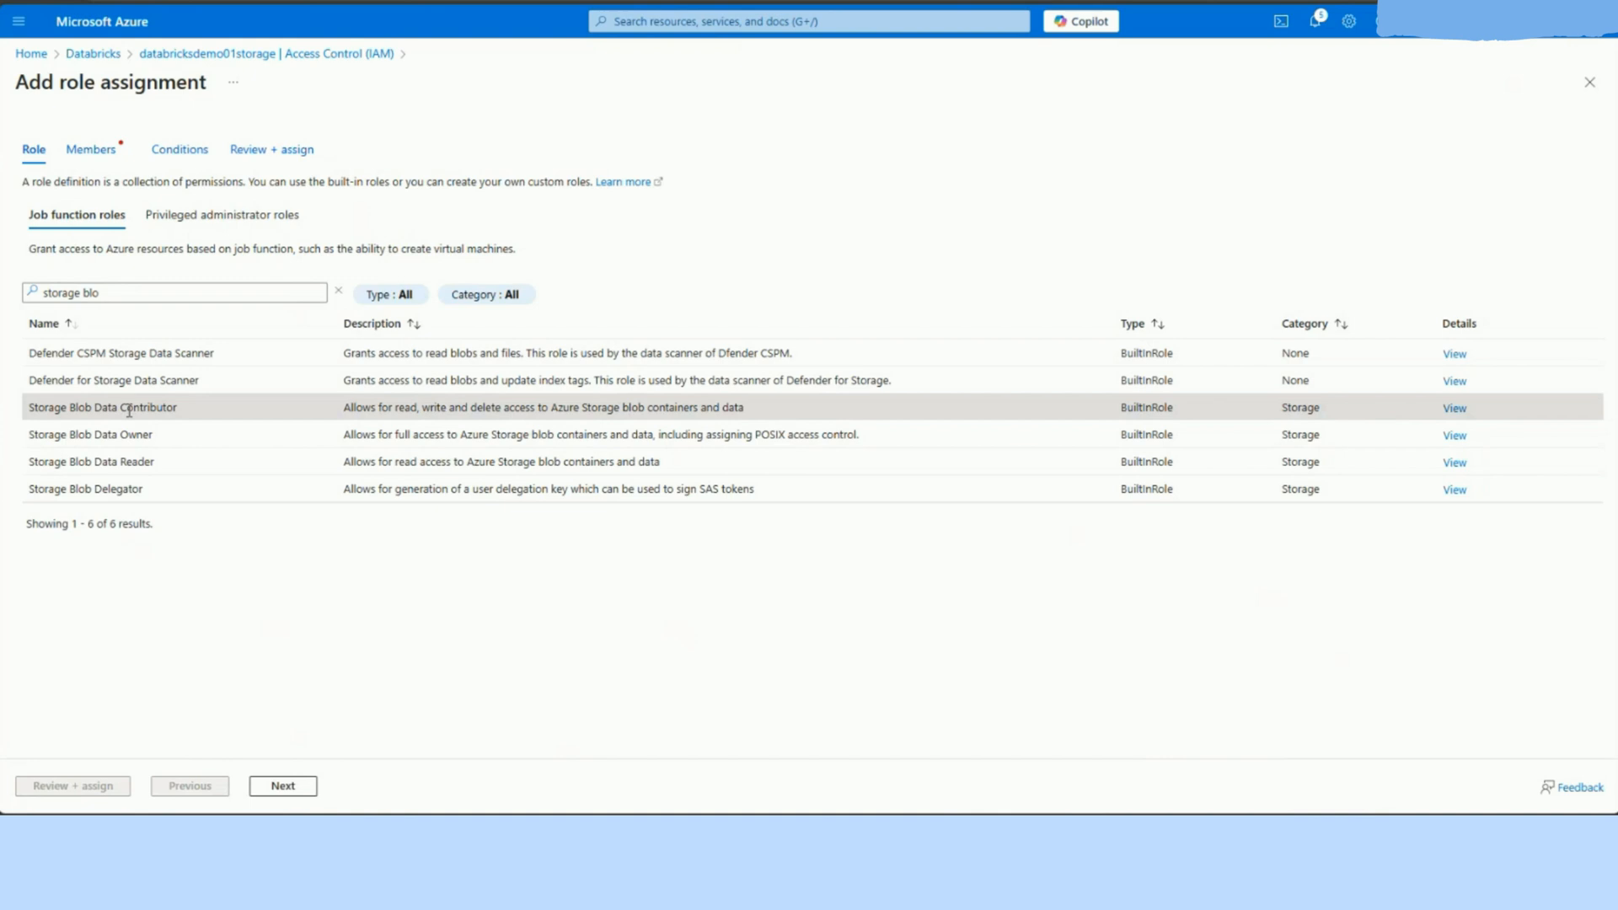
pyautogui.click(313, 789)
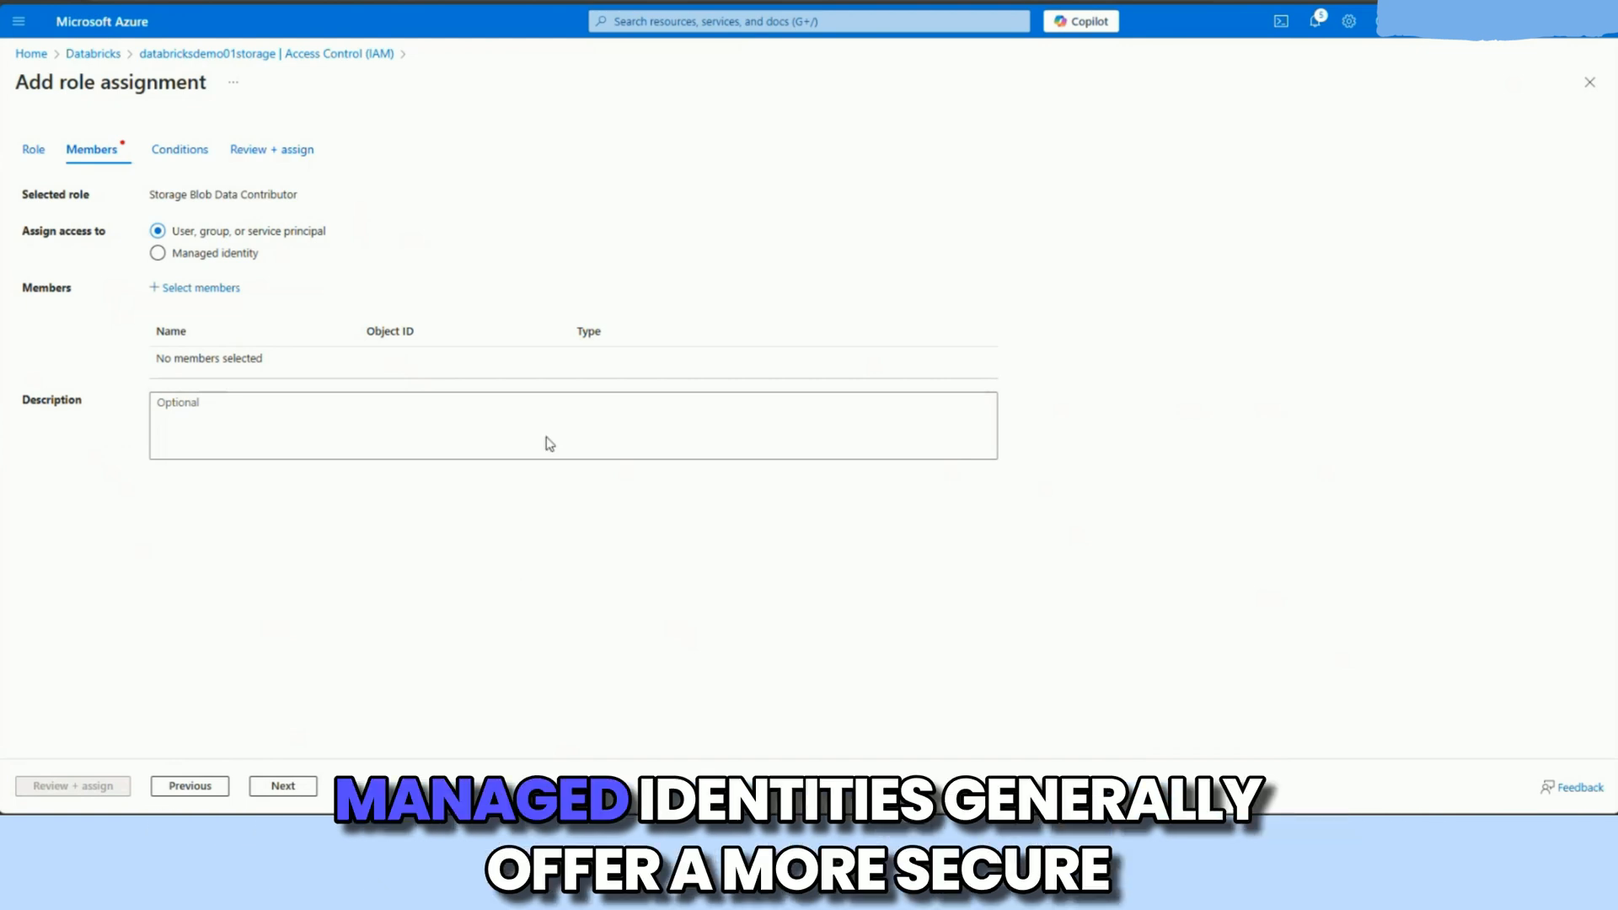
# Step: Assign access to a managed identity of type Access Connector for Azure Databricks, adding connector as the member by its copied resource ID
pyautogui.click(250, 255)
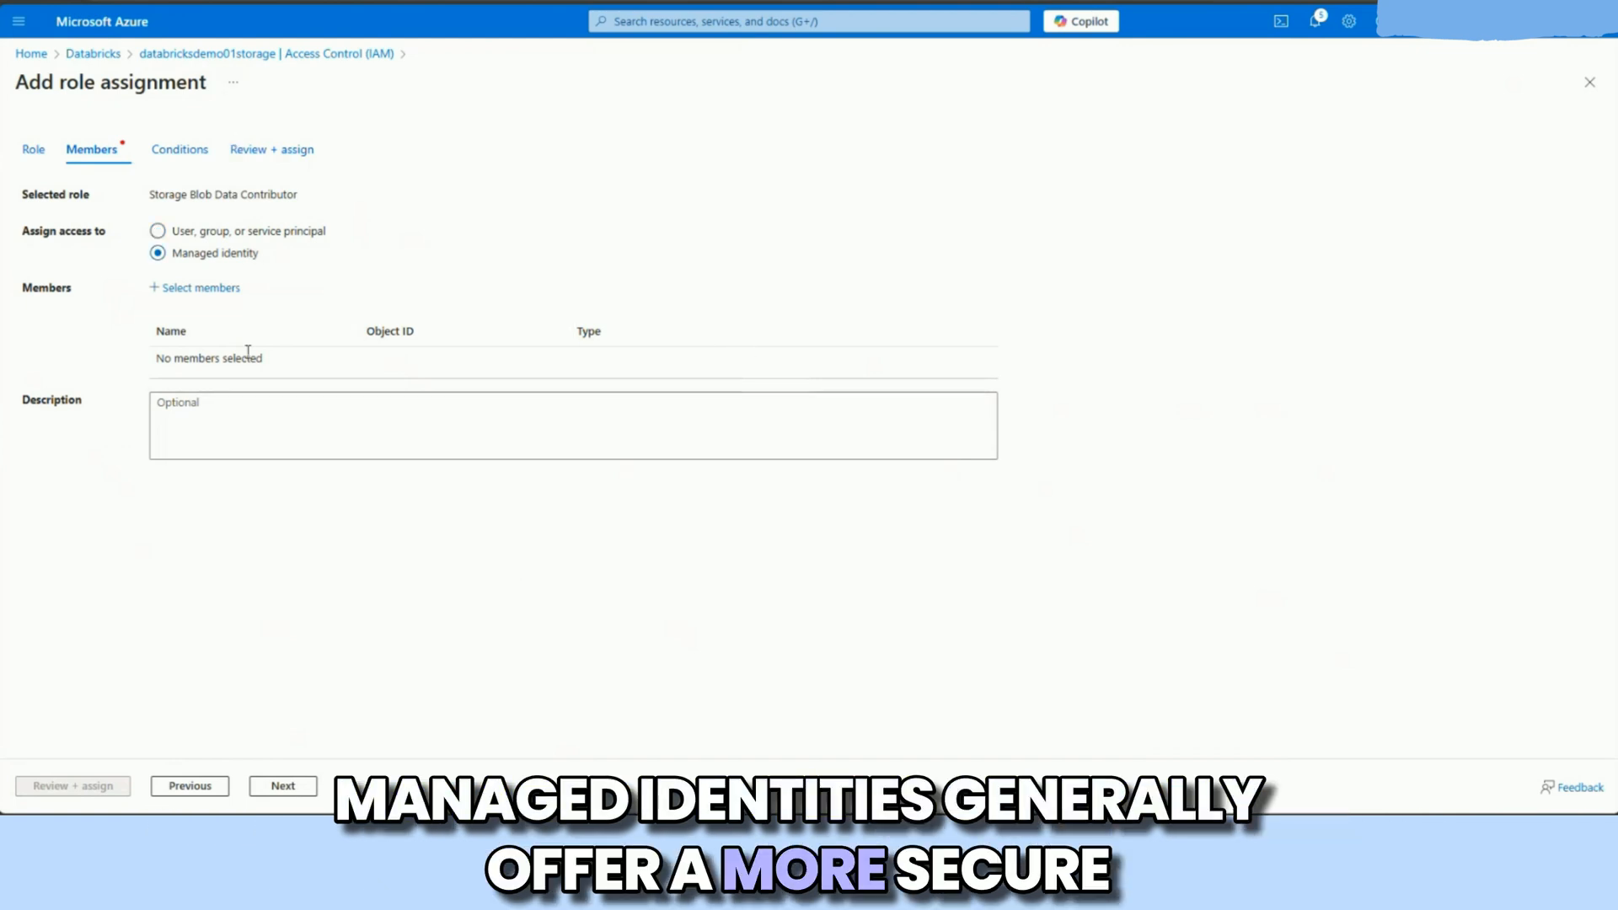
pyautogui.click(210, 288)
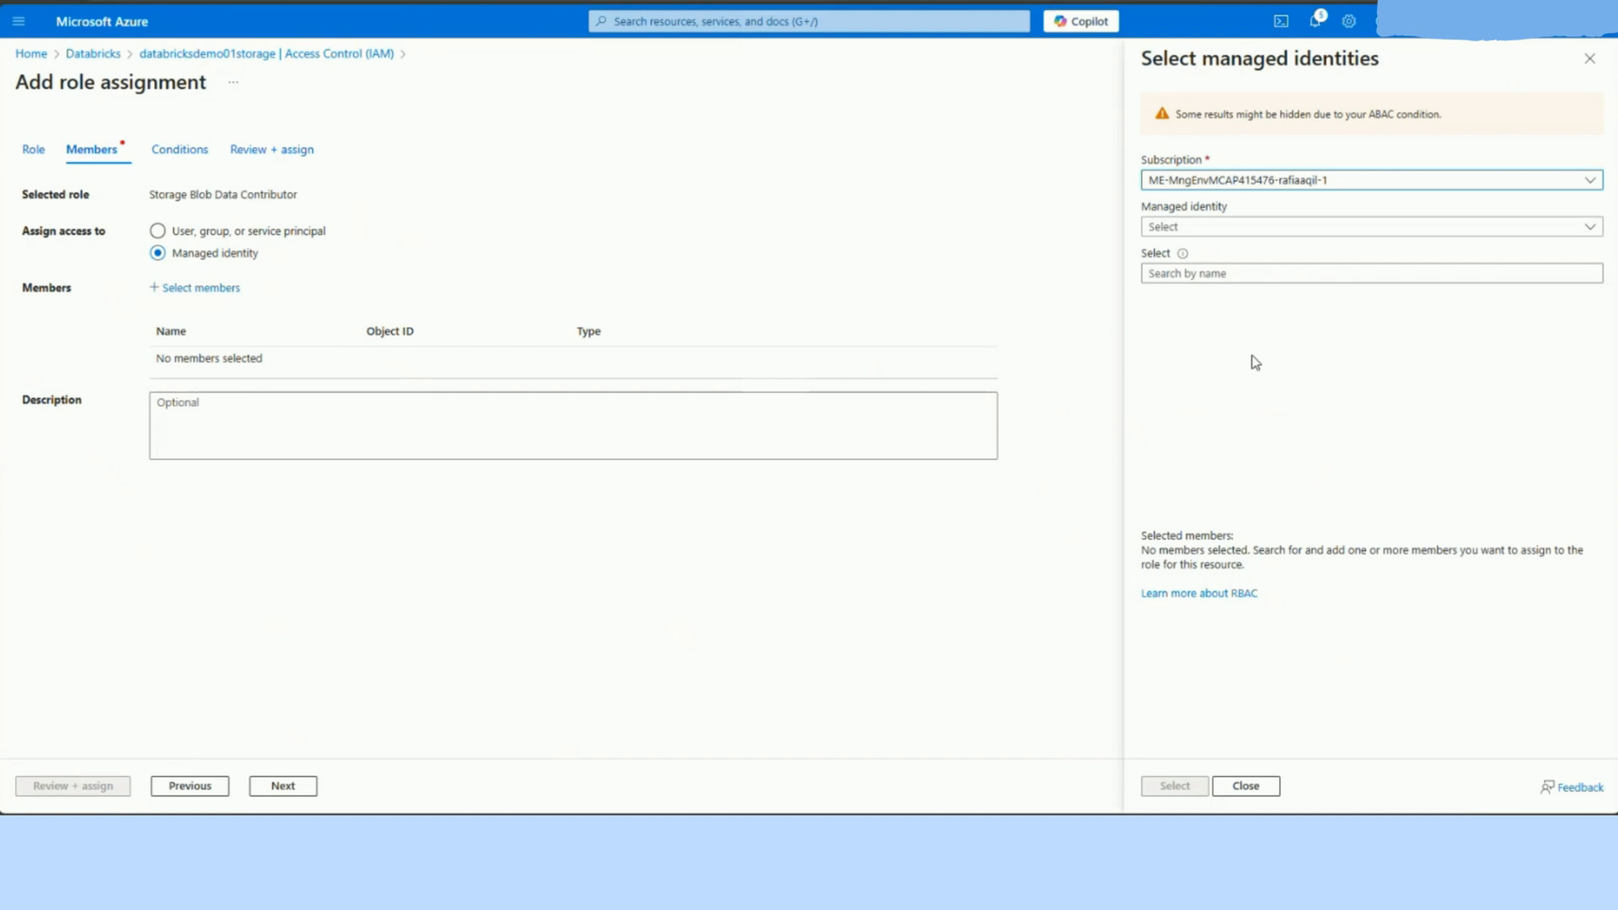
pyautogui.click(1277, 227)
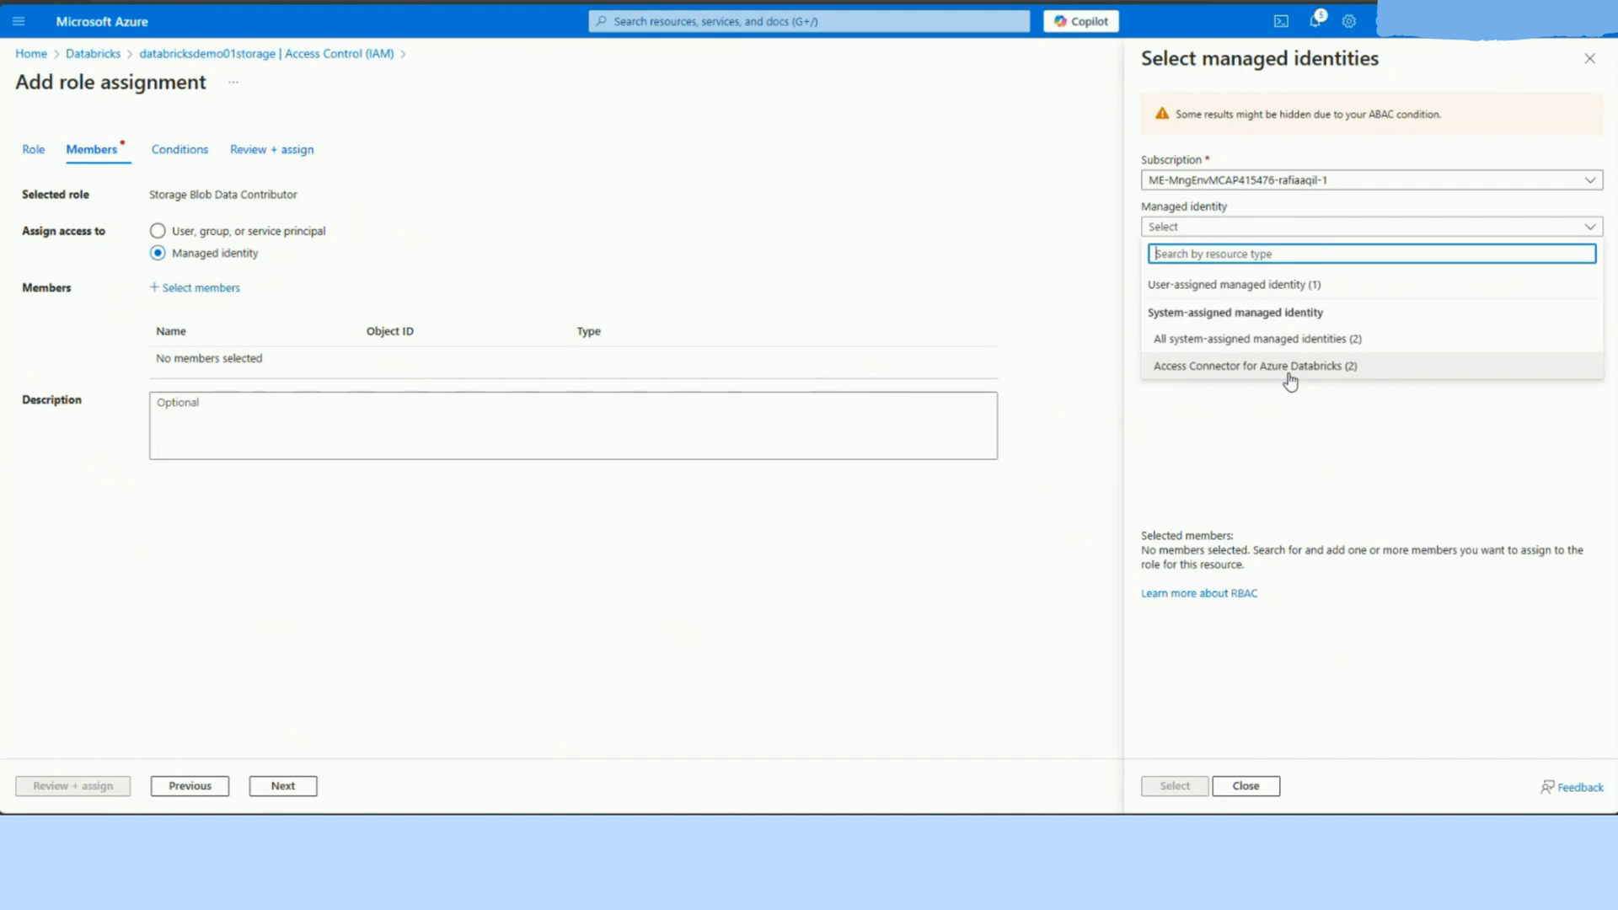
pyautogui.click(1289, 379)
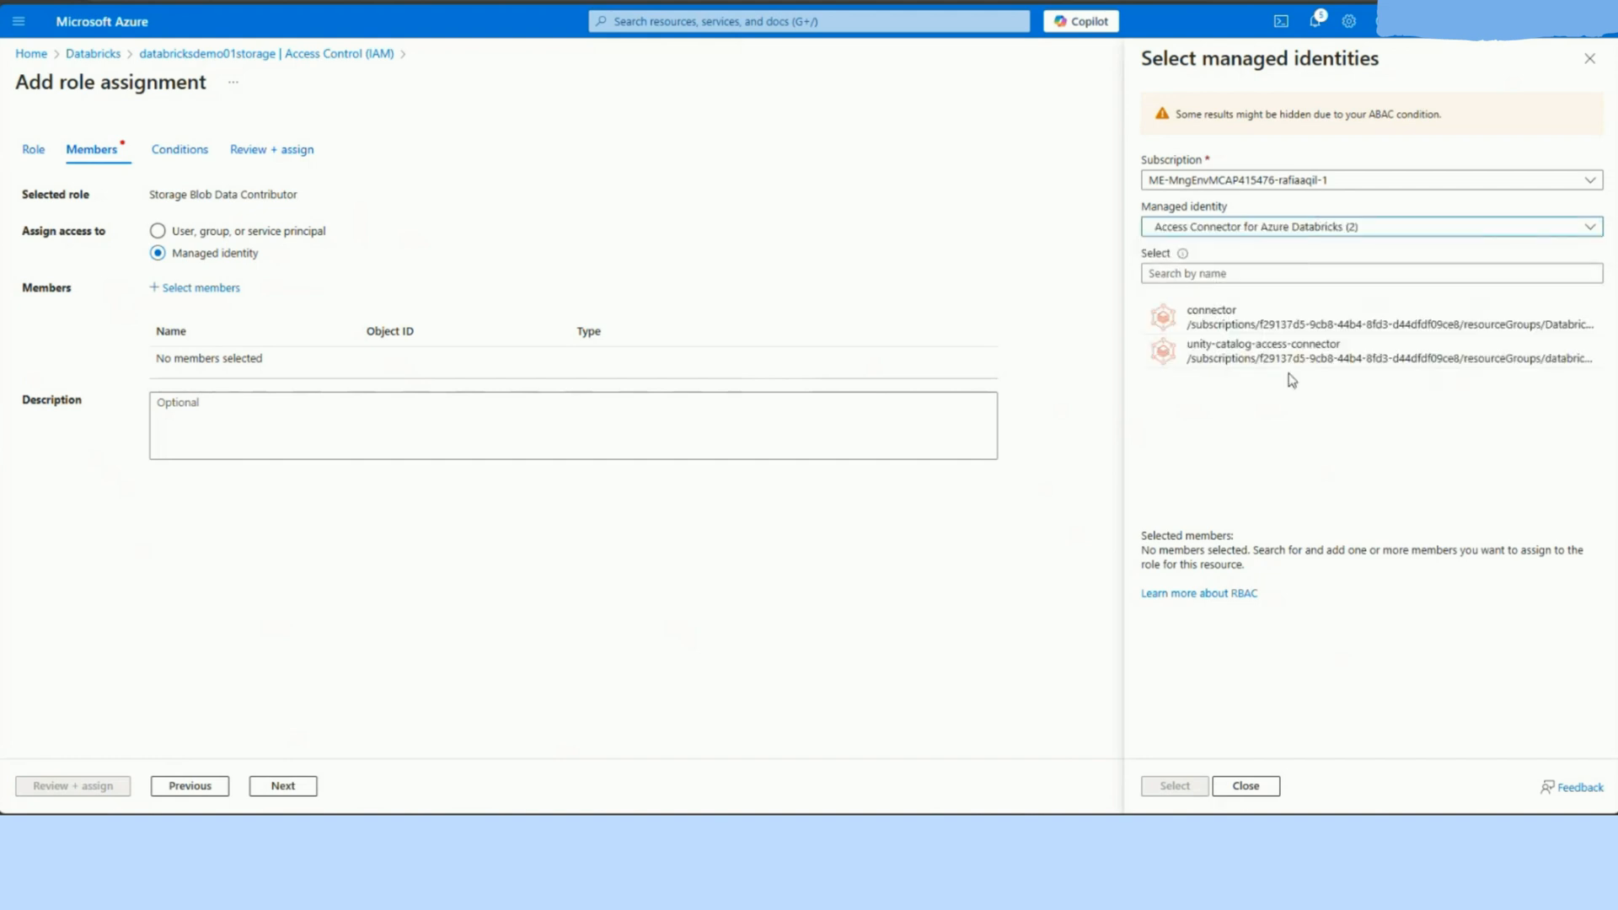
pyautogui.click(1169, 273)
pyautogui.hotkey('ctrl', 'v')
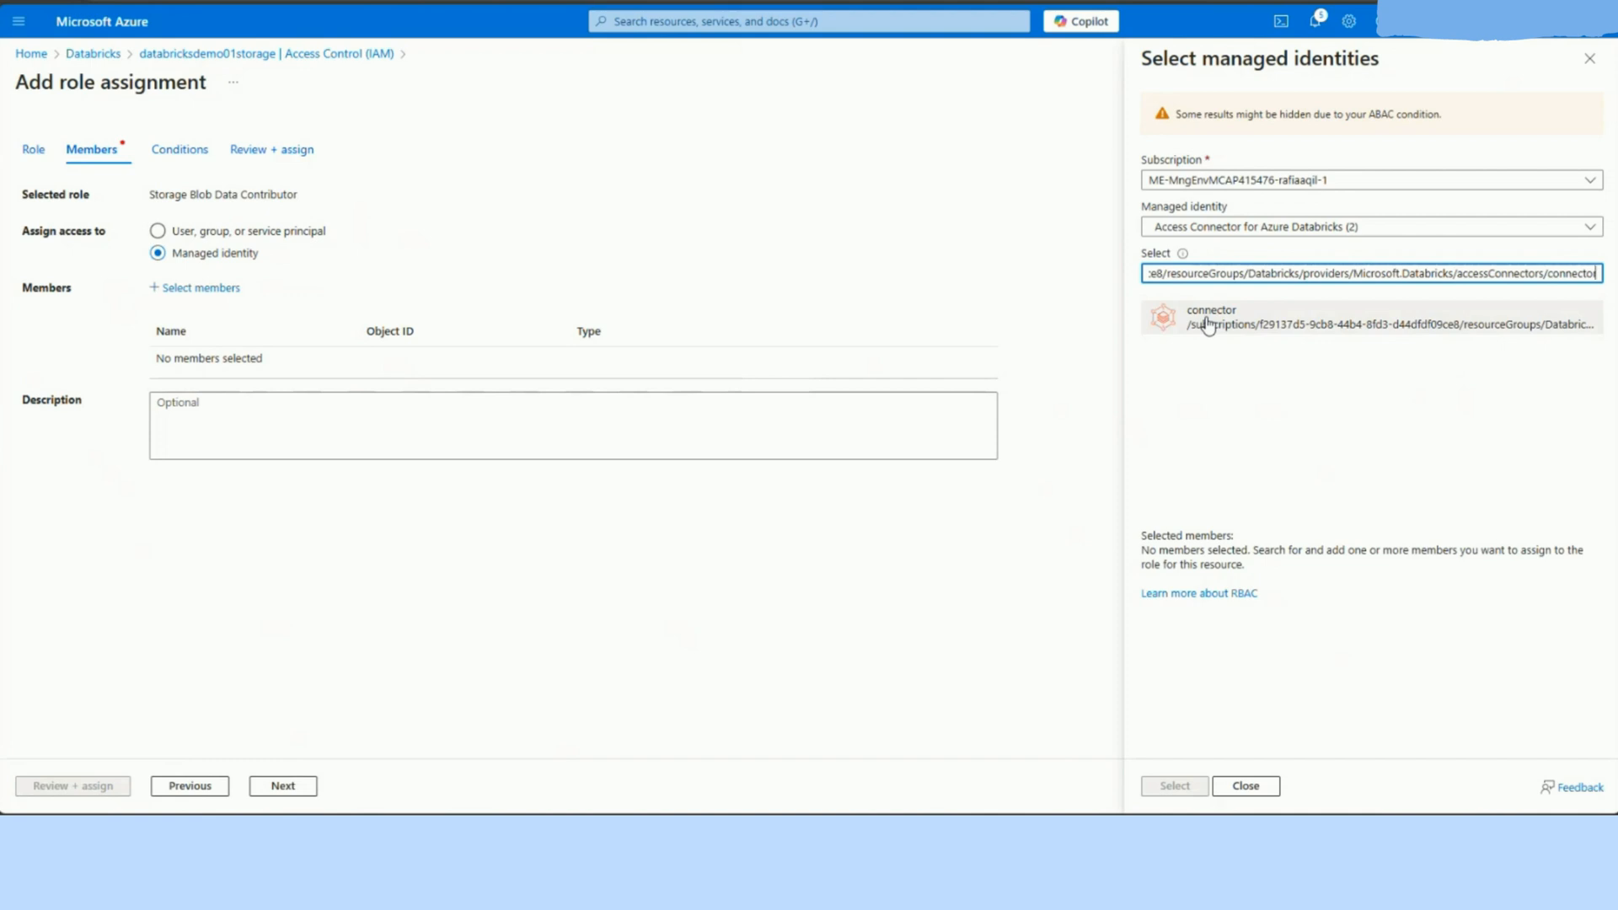
pyautogui.click(1207, 324)
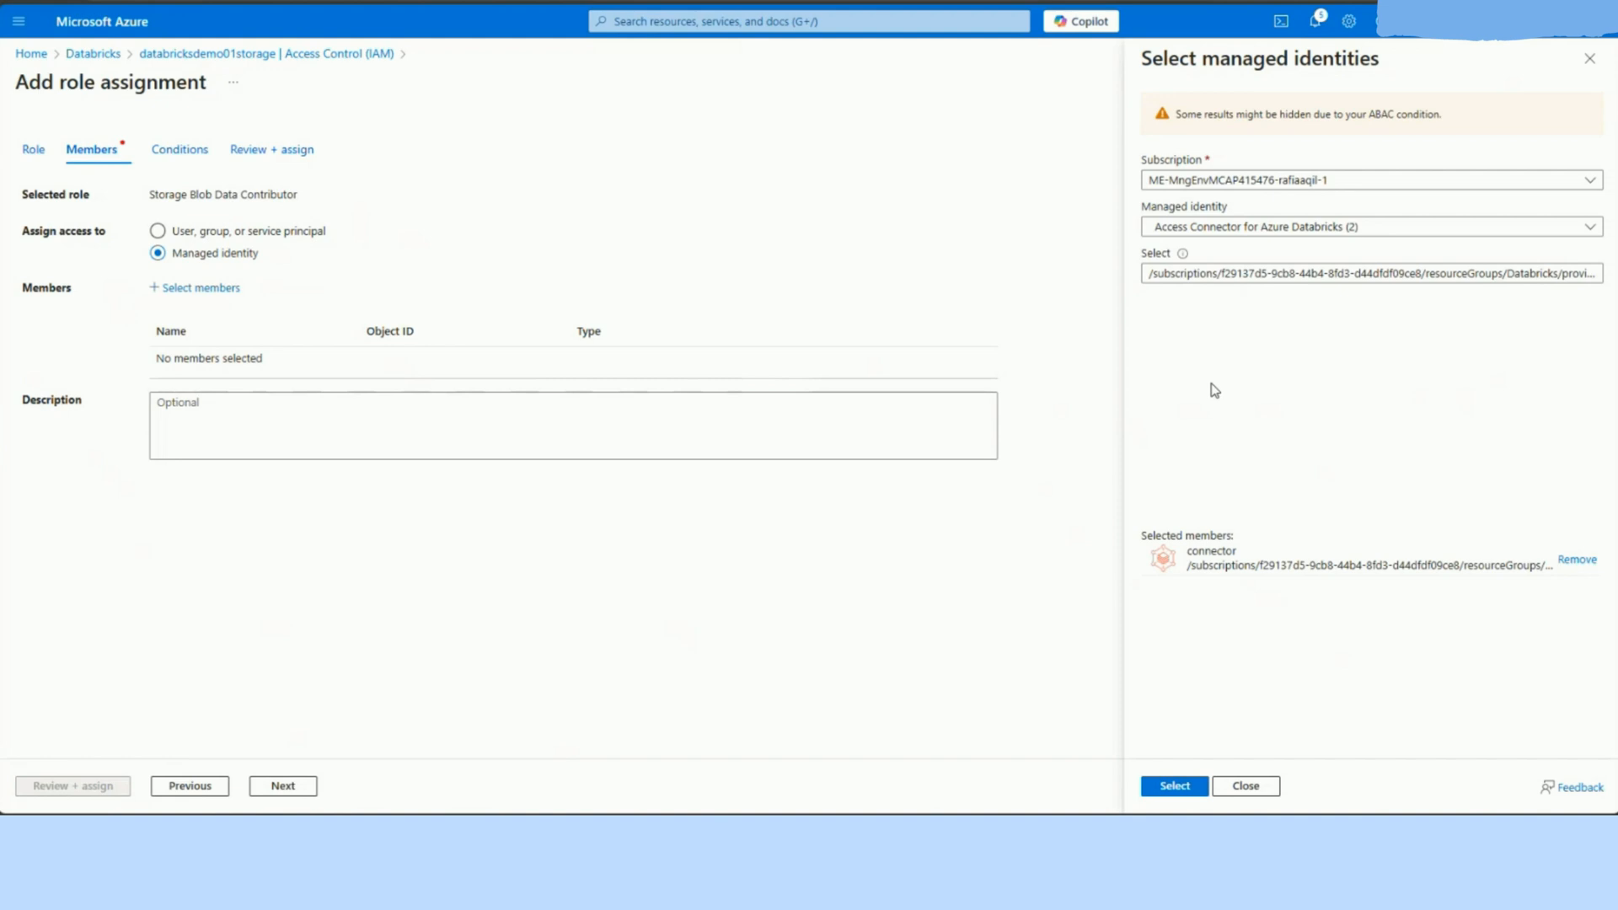
pyautogui.click(1176, 787)
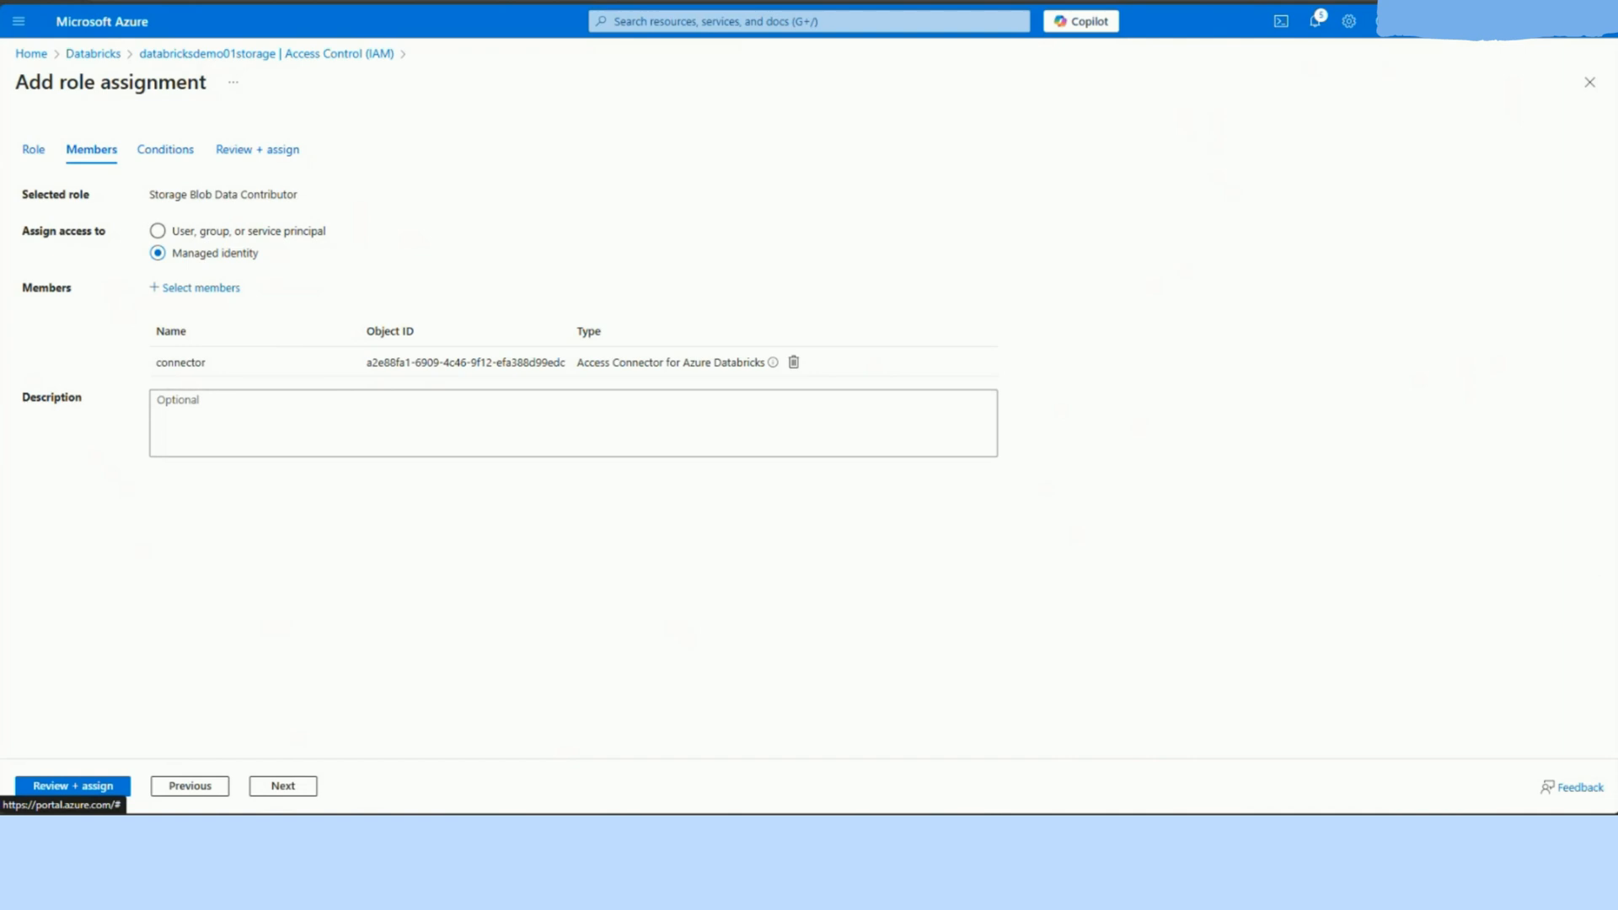
# Step: Review and assign the role to the connector, and open the databricks_demo workspace resource in the Databricks resource group
pyautogui.click(72, 786)
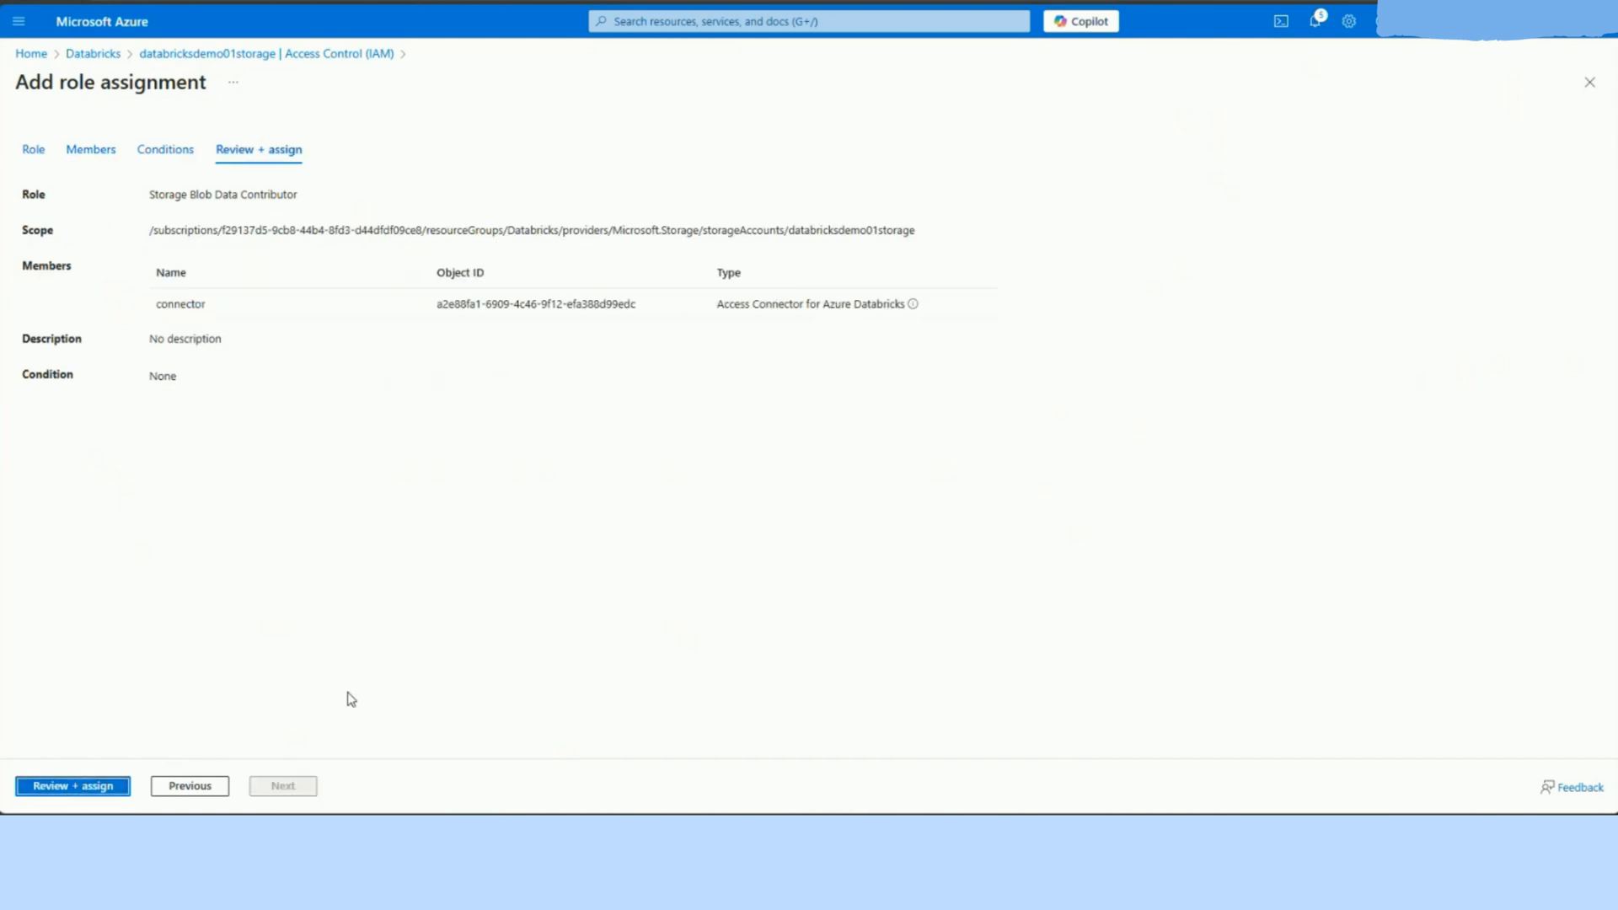
pyautogui.click(74, 790)
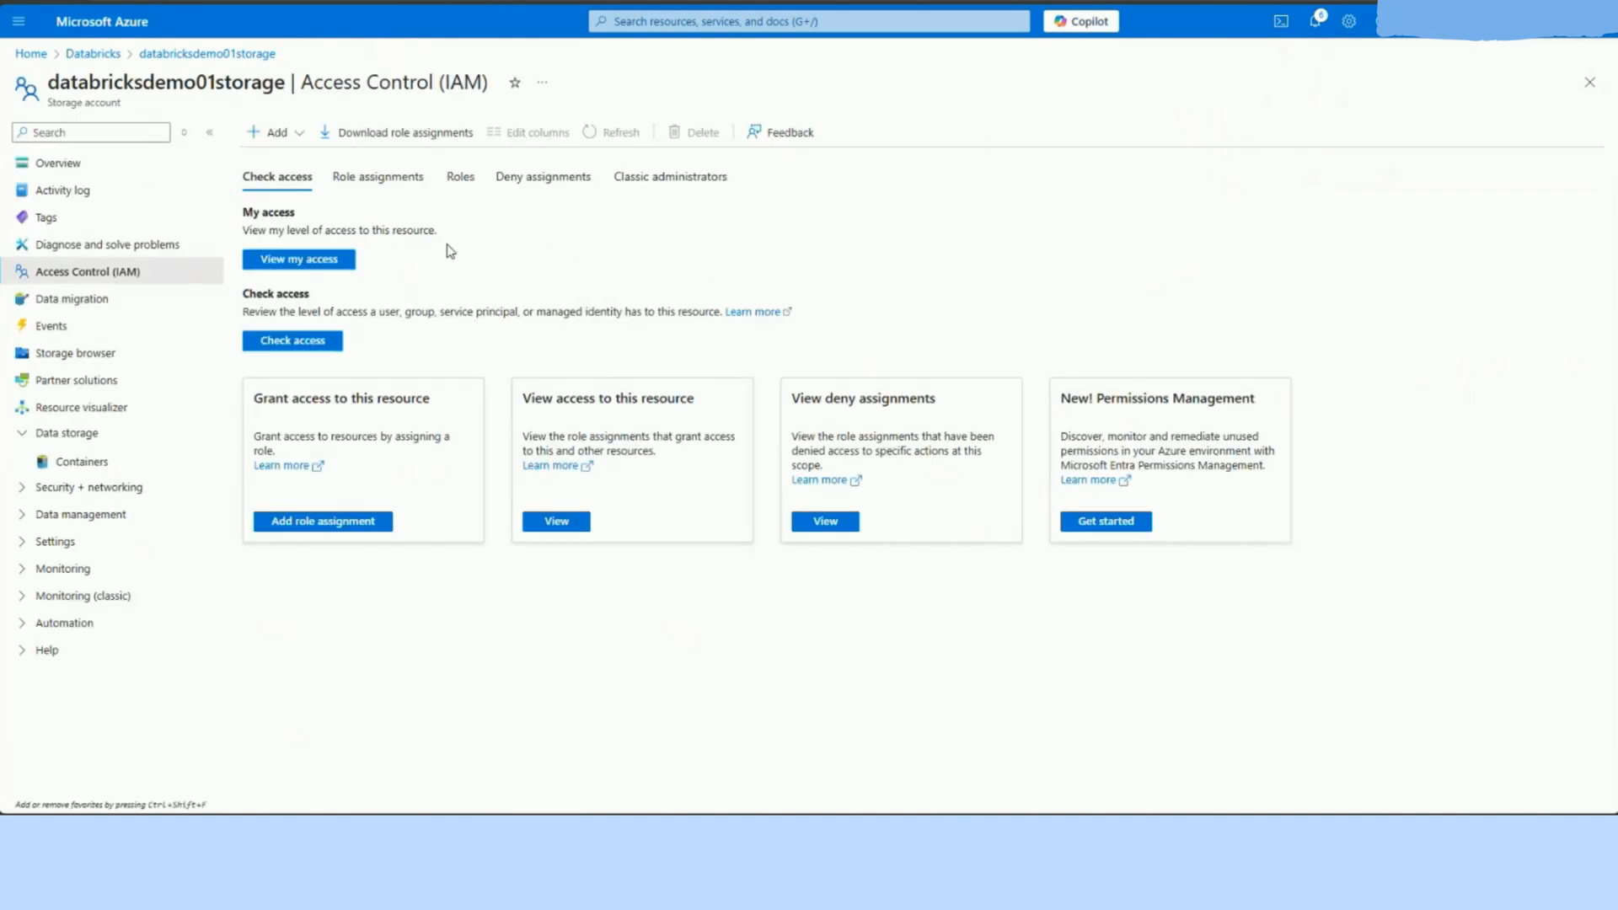
pyautogui.click(94, 54)
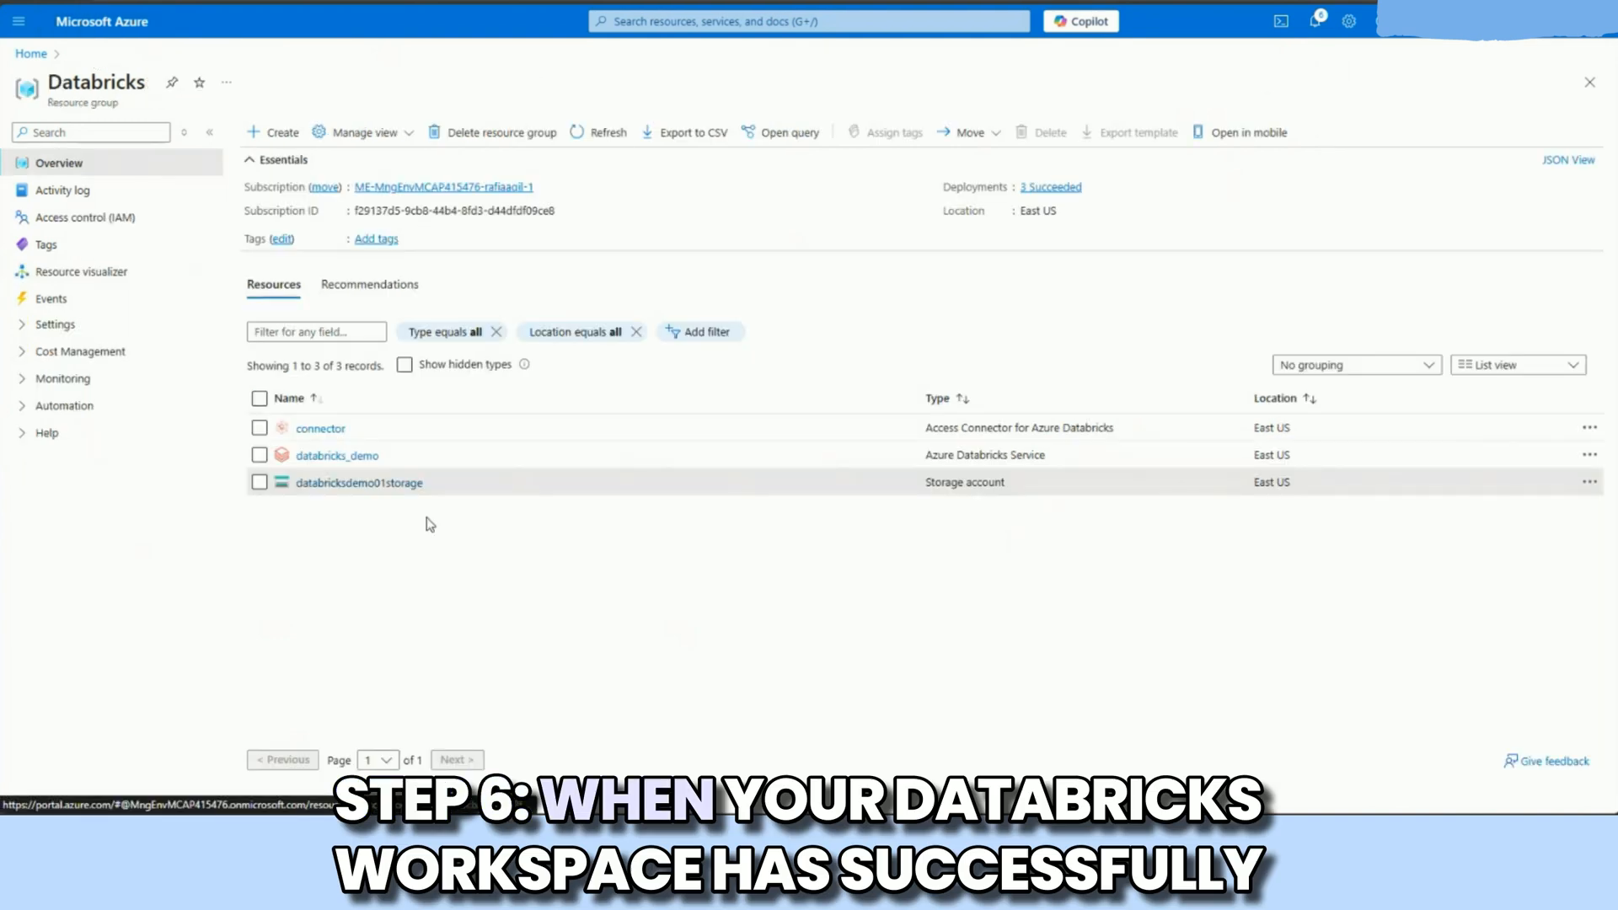
pyautogui.click(360, 457)
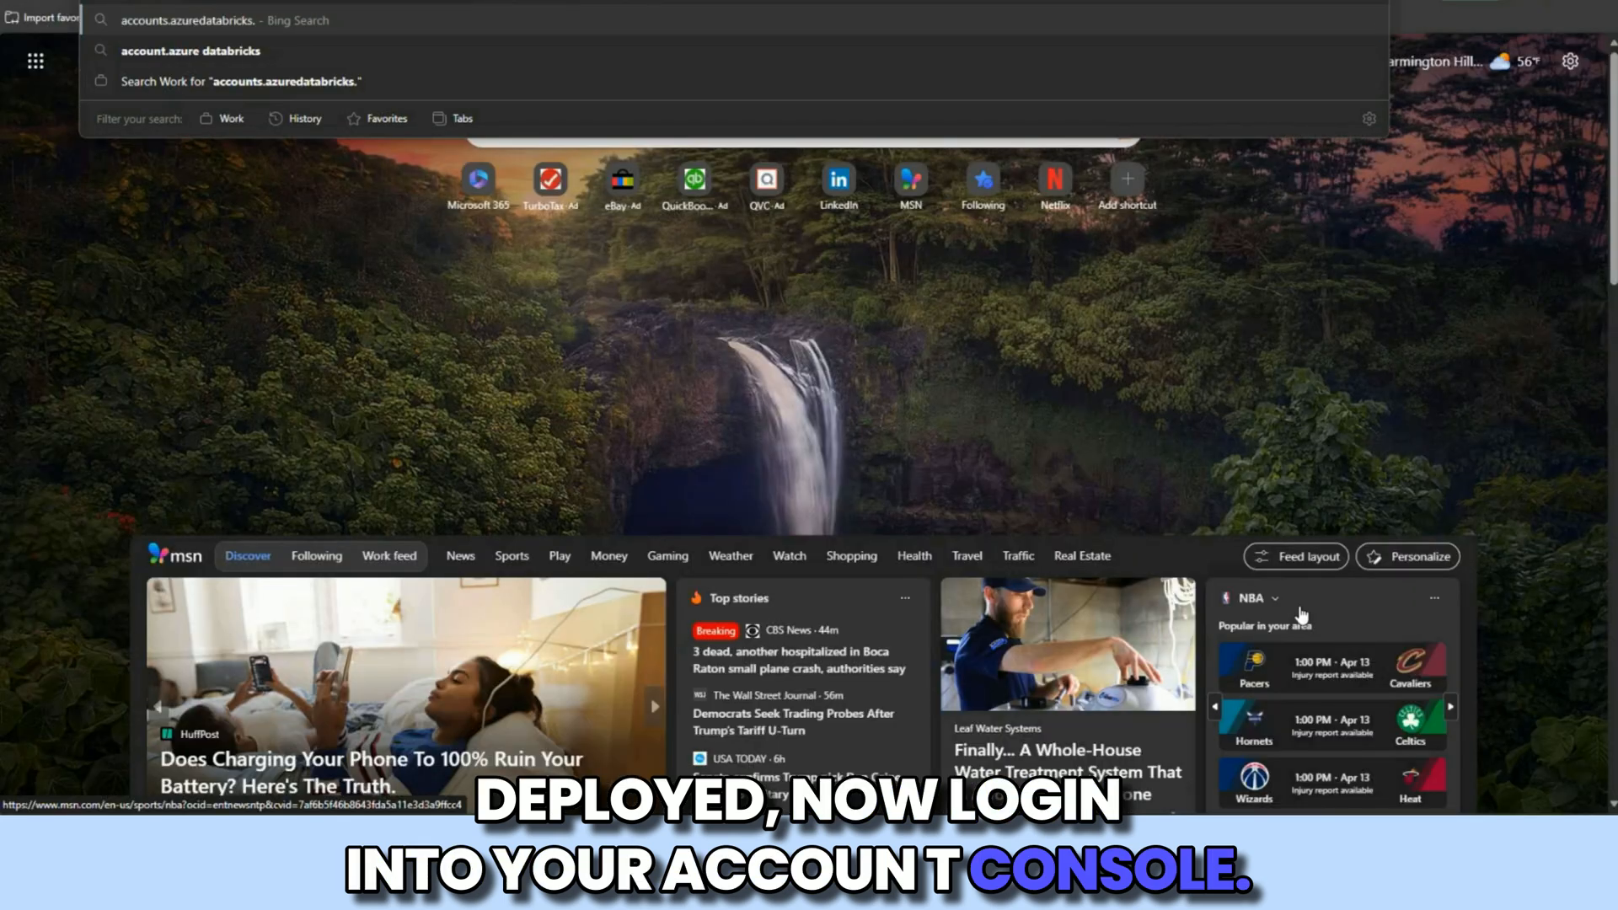
# Step: Go to the Databricks account console at accounts.azuredatabricks.net and open its Catalog page
pyautogui.write('net')
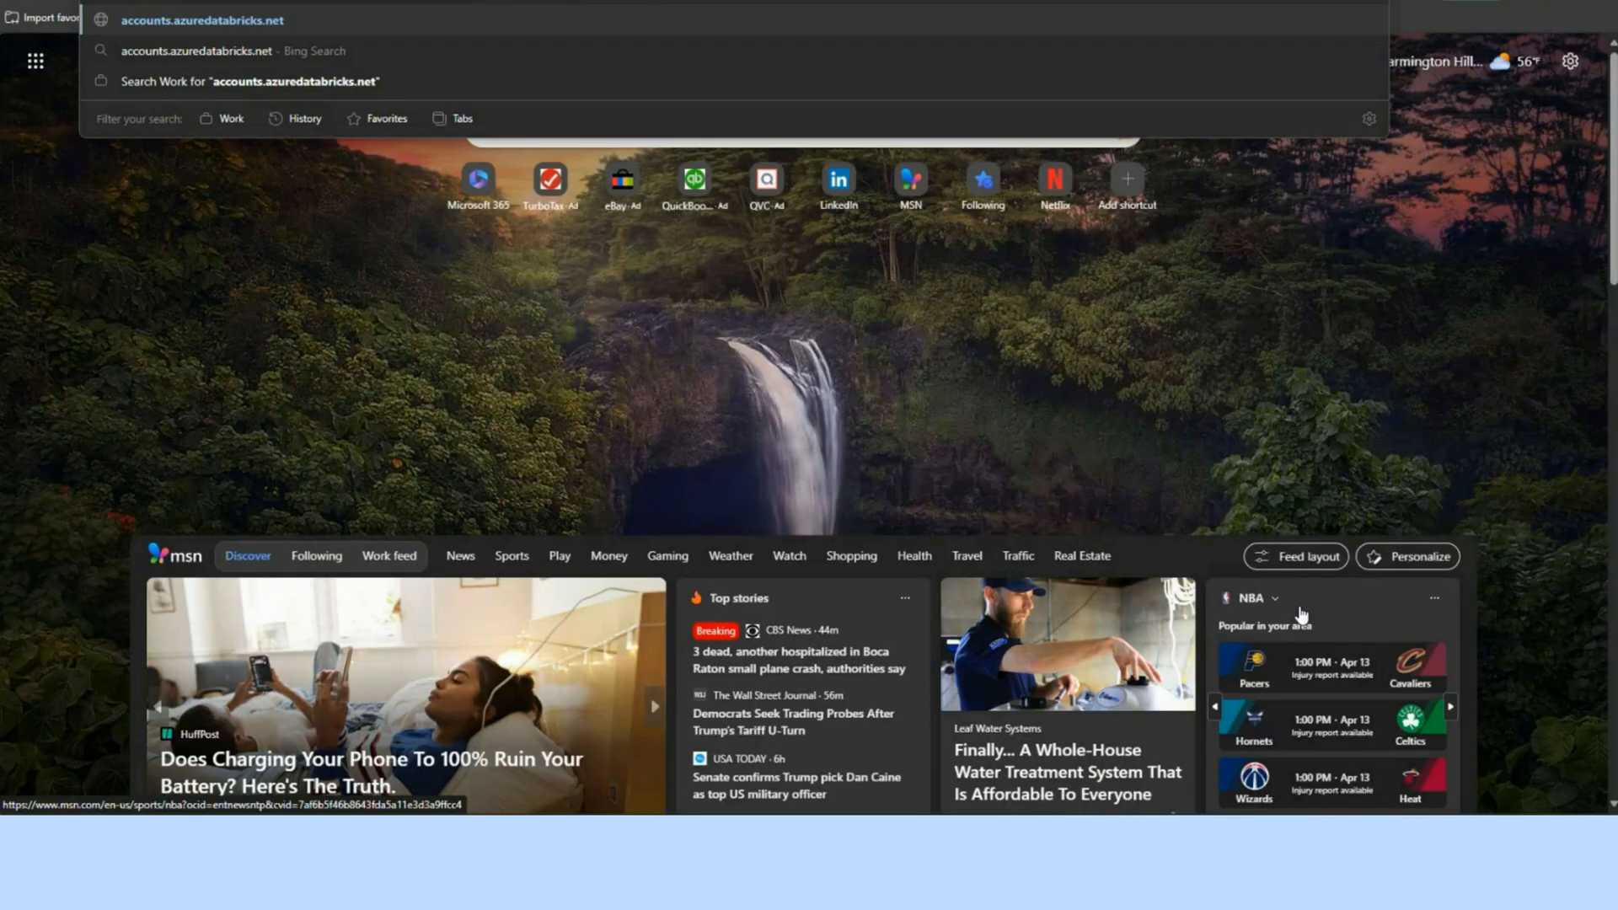
pyautogui.press('Return')
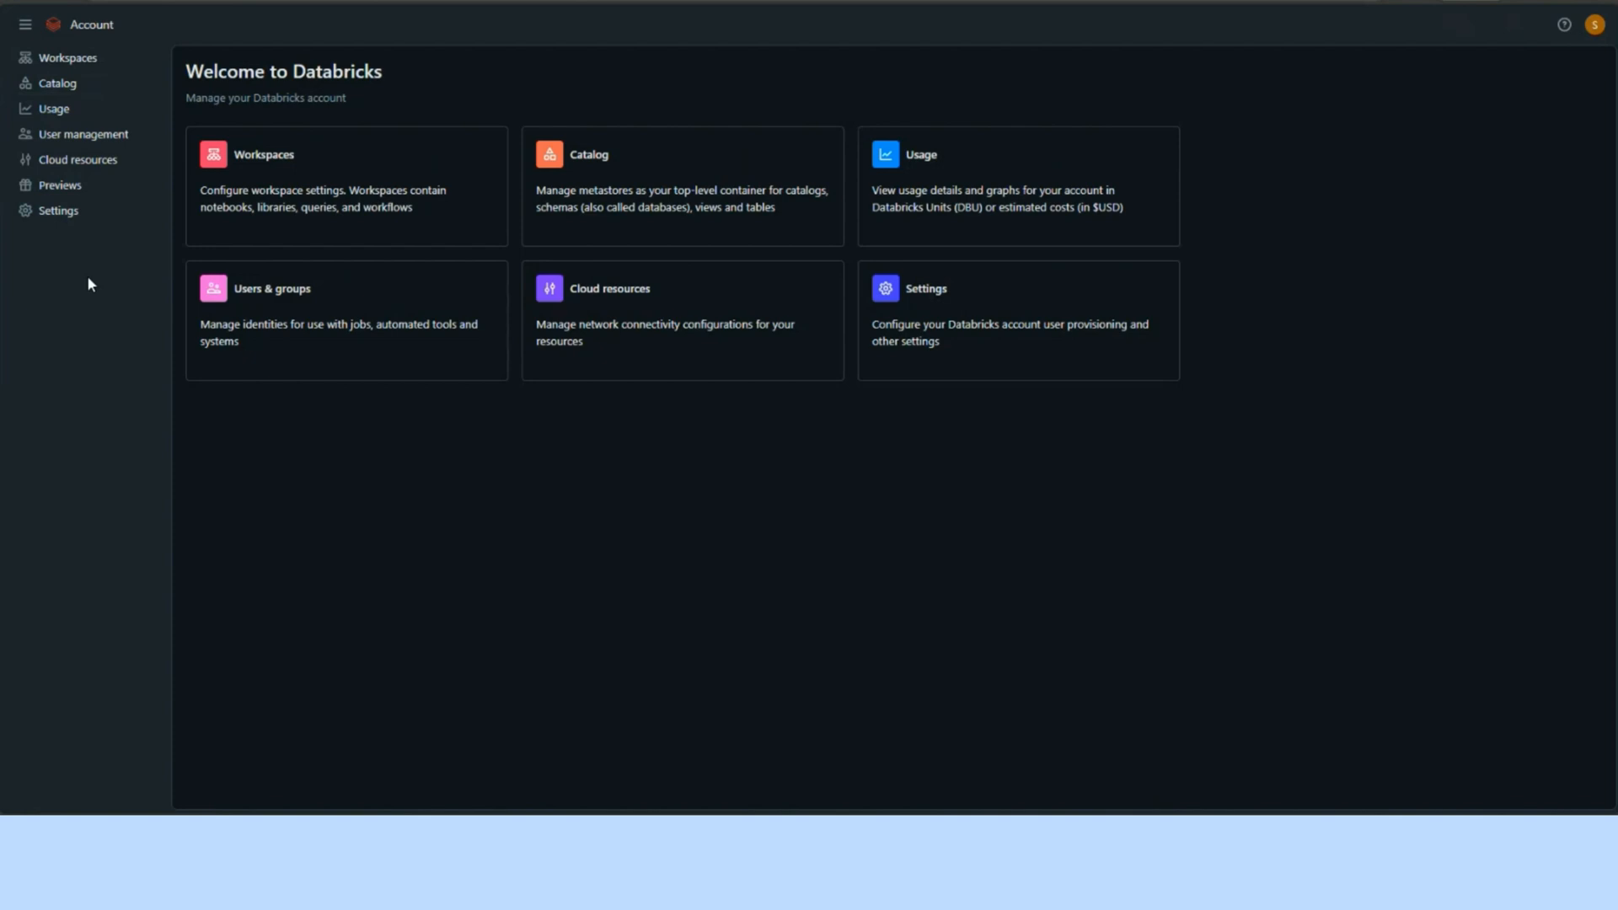
pyautogui.click(77, 85)
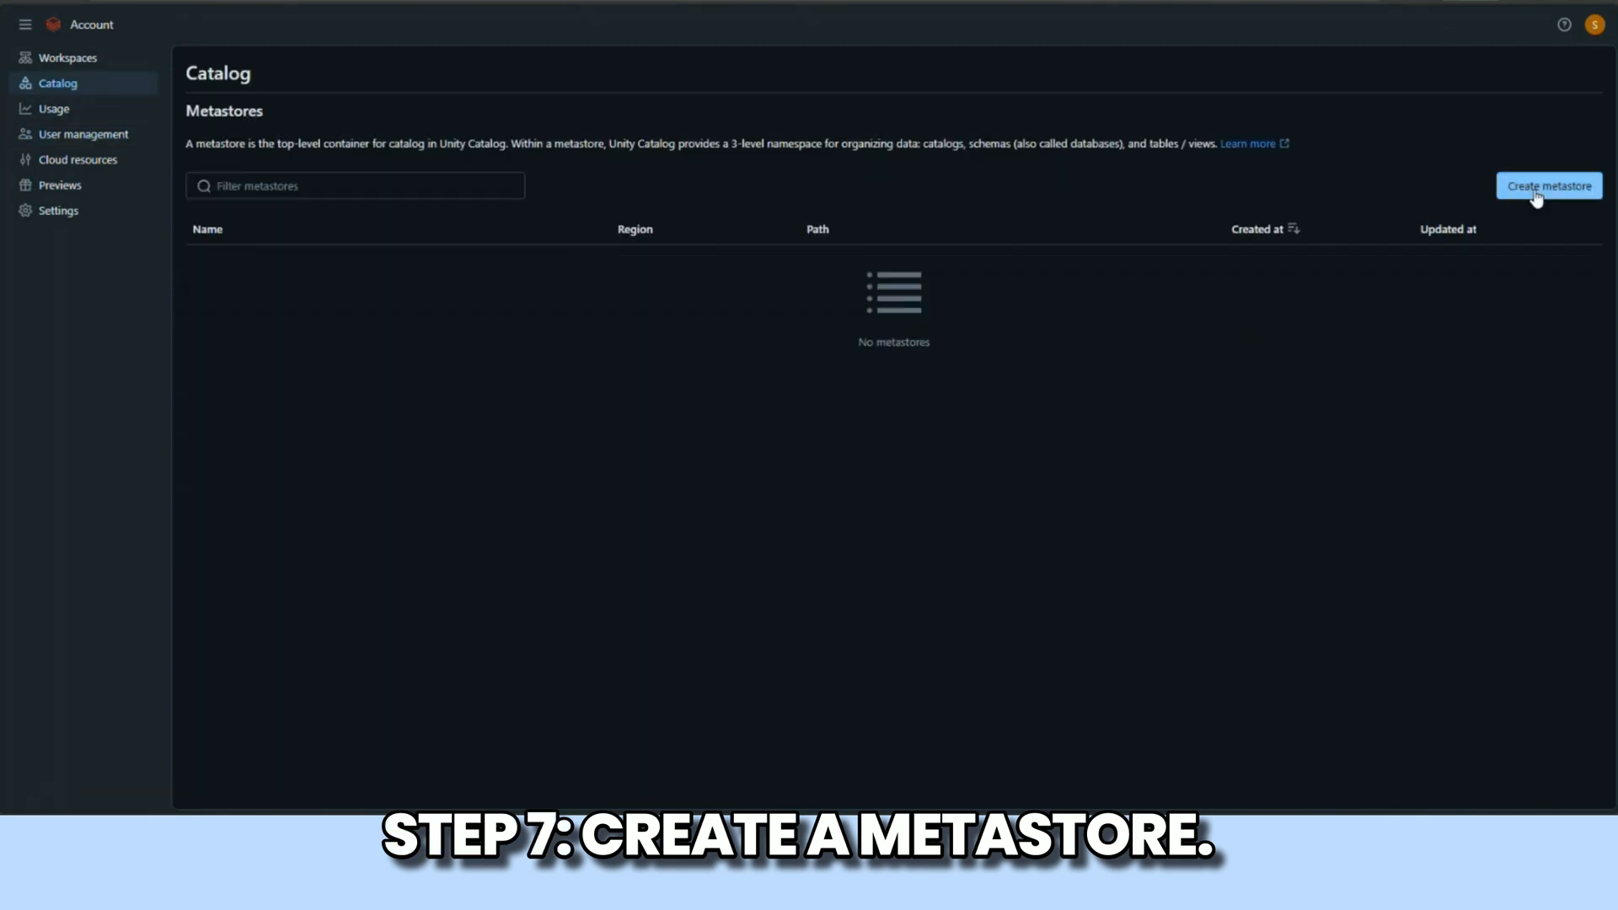
# Step: Start creating a metastore named metastore in the eastus region
pyautogui.click(1537, 191)
pyautogui.click(423, 222)
pyautogui.write('me')
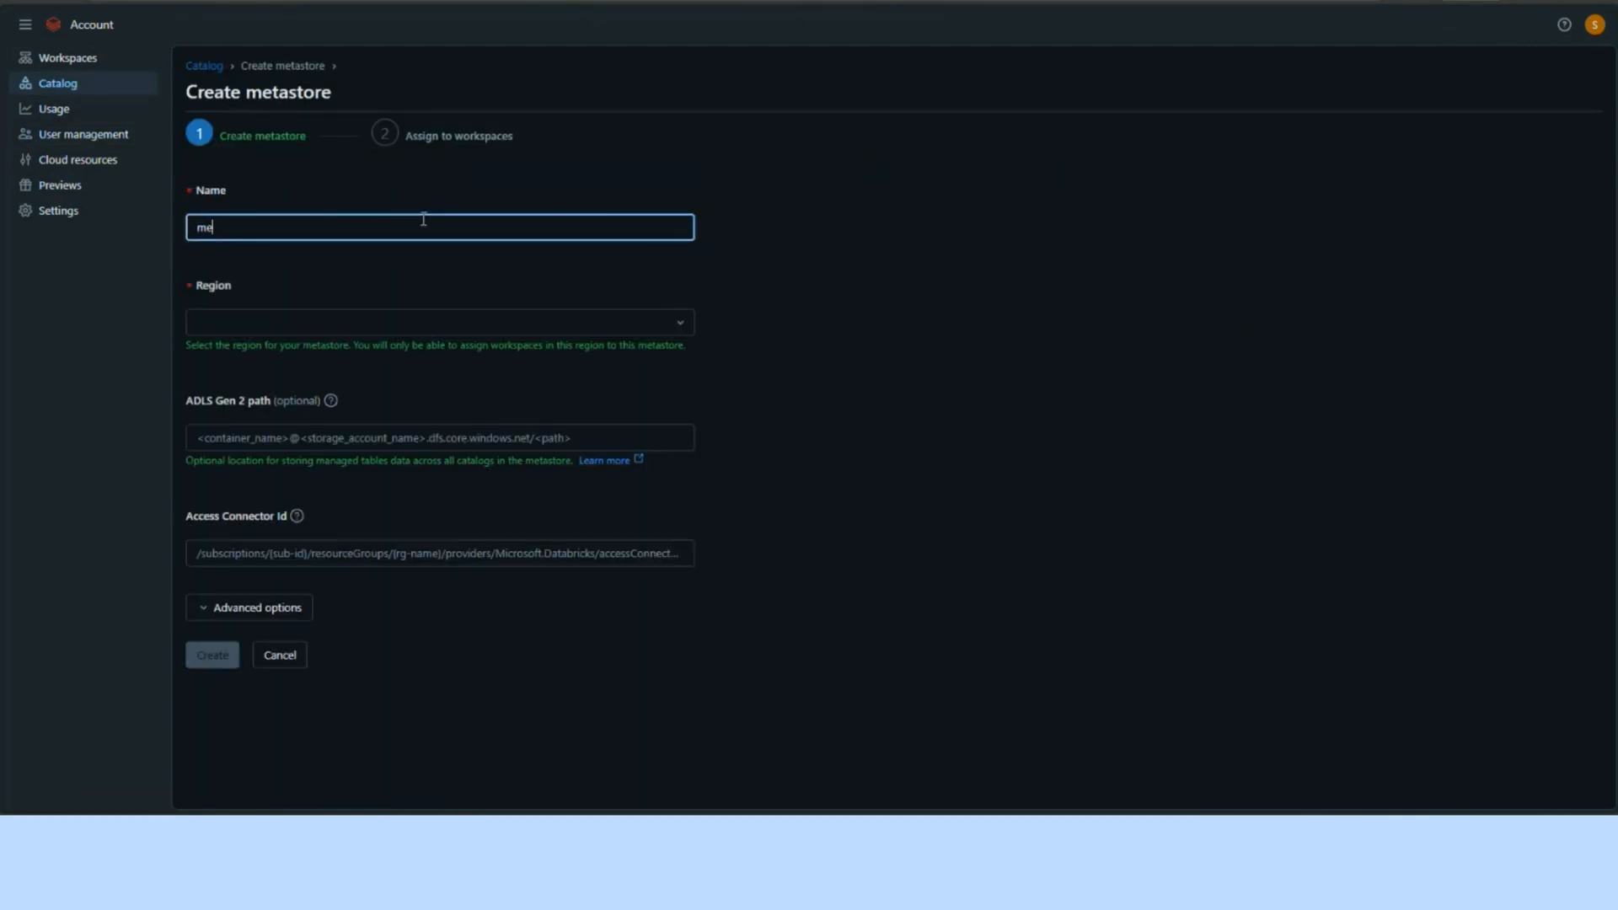
pyautogui.write('tastore')
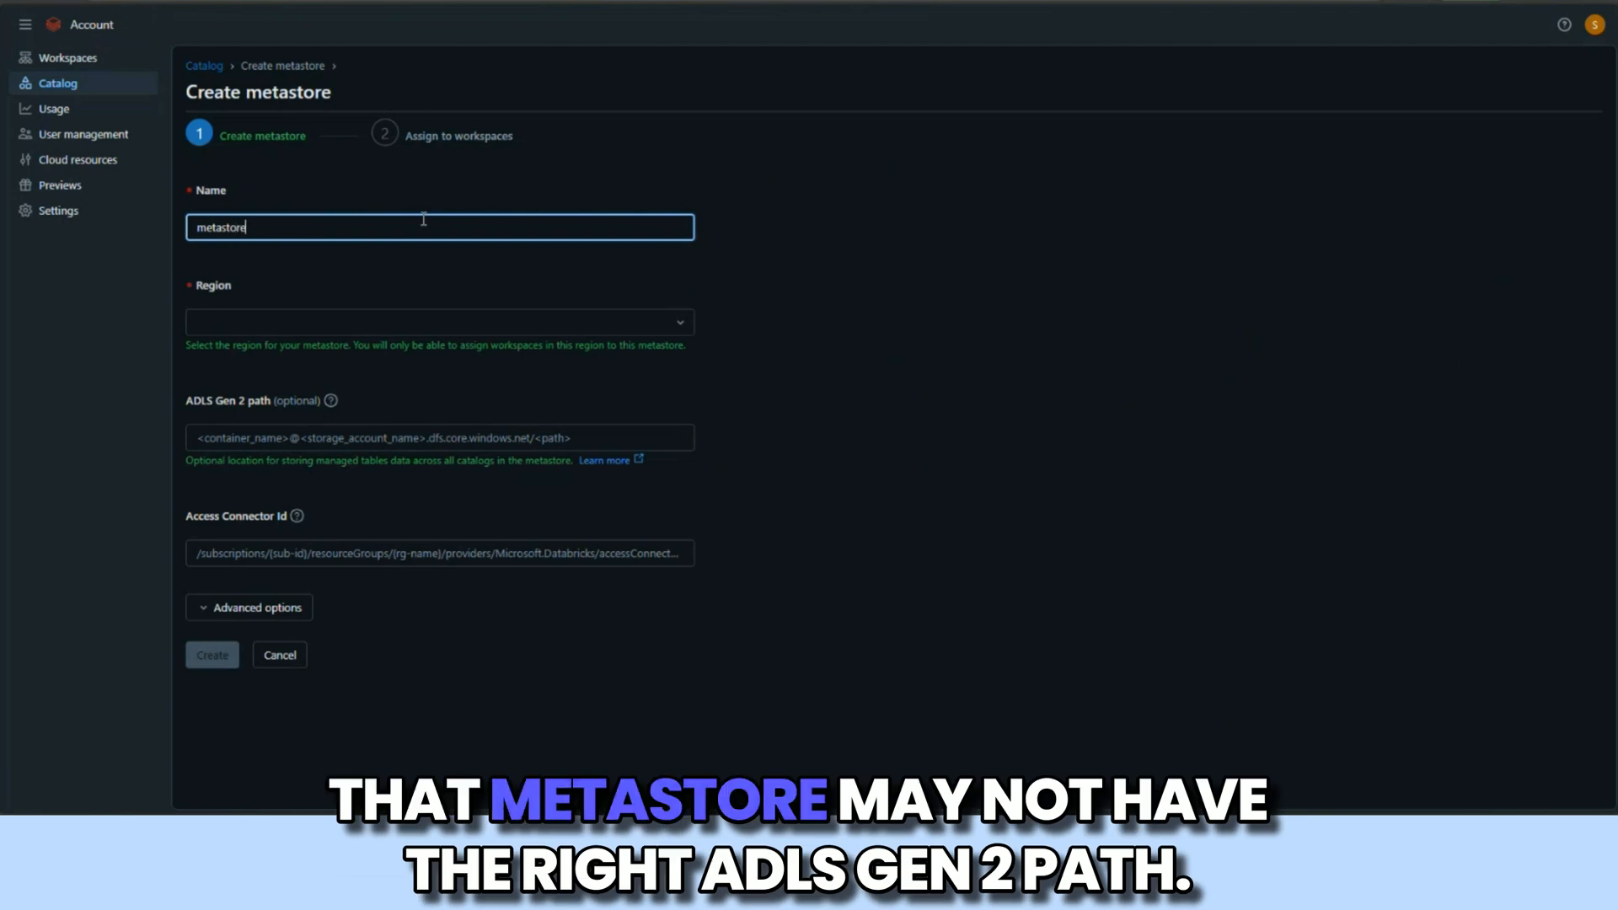
pyautogui.click(437, 321)
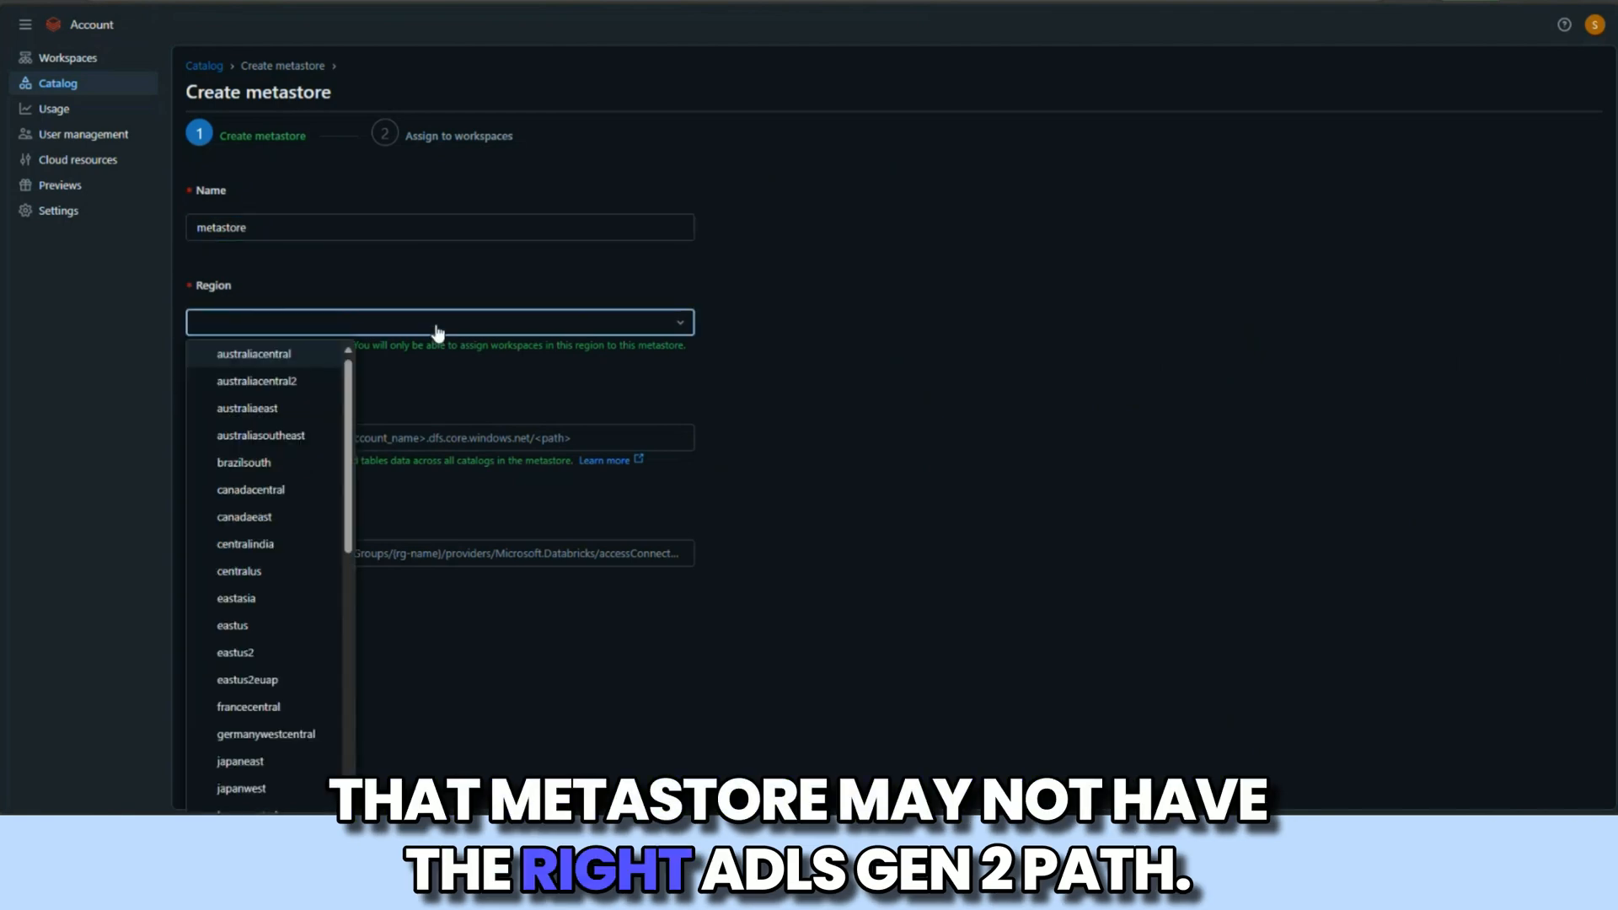
pyautogui.click(244, 632)
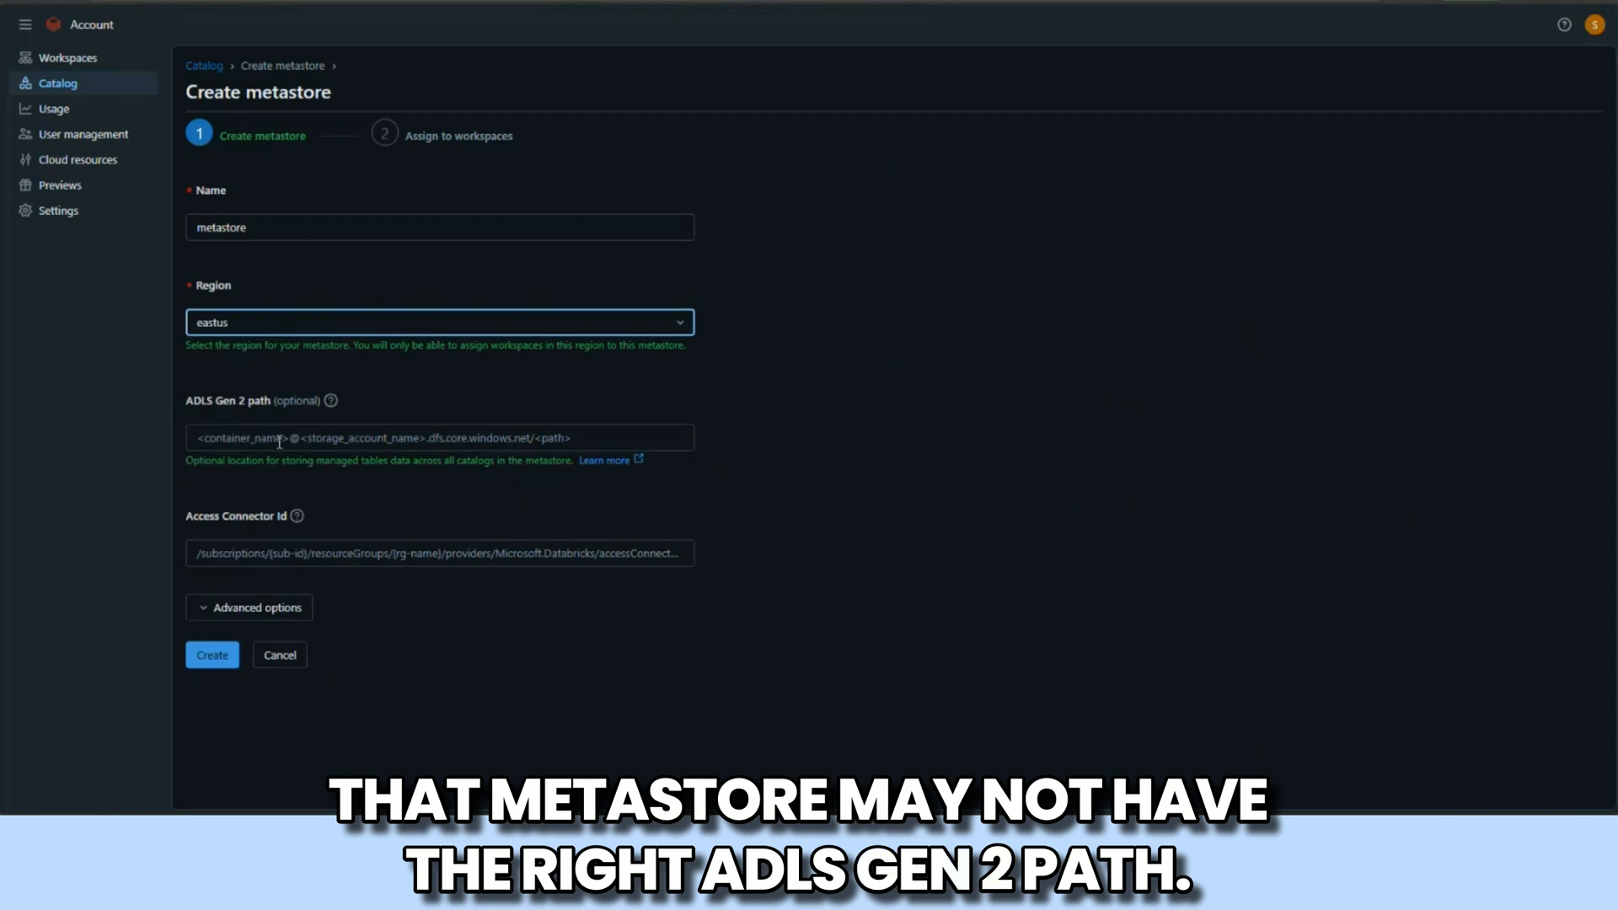
# Step: Enter the copied resource ID of the connector as the metastore's Access Connector Id
pyautogui.click(276, 439)
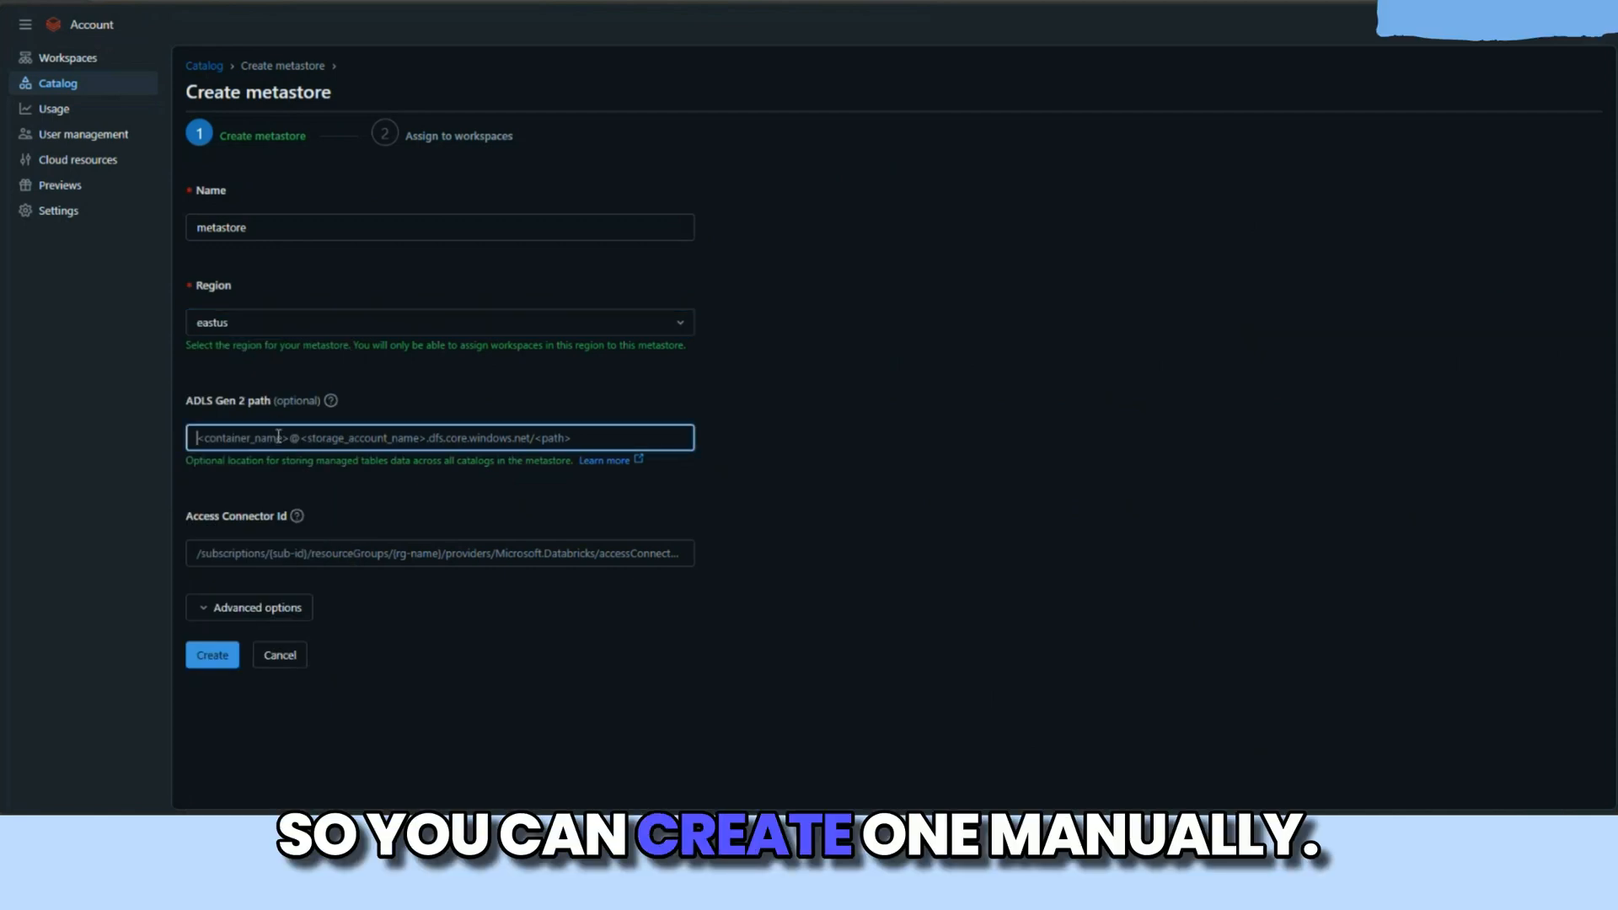
pyautogui.click(290, 554)
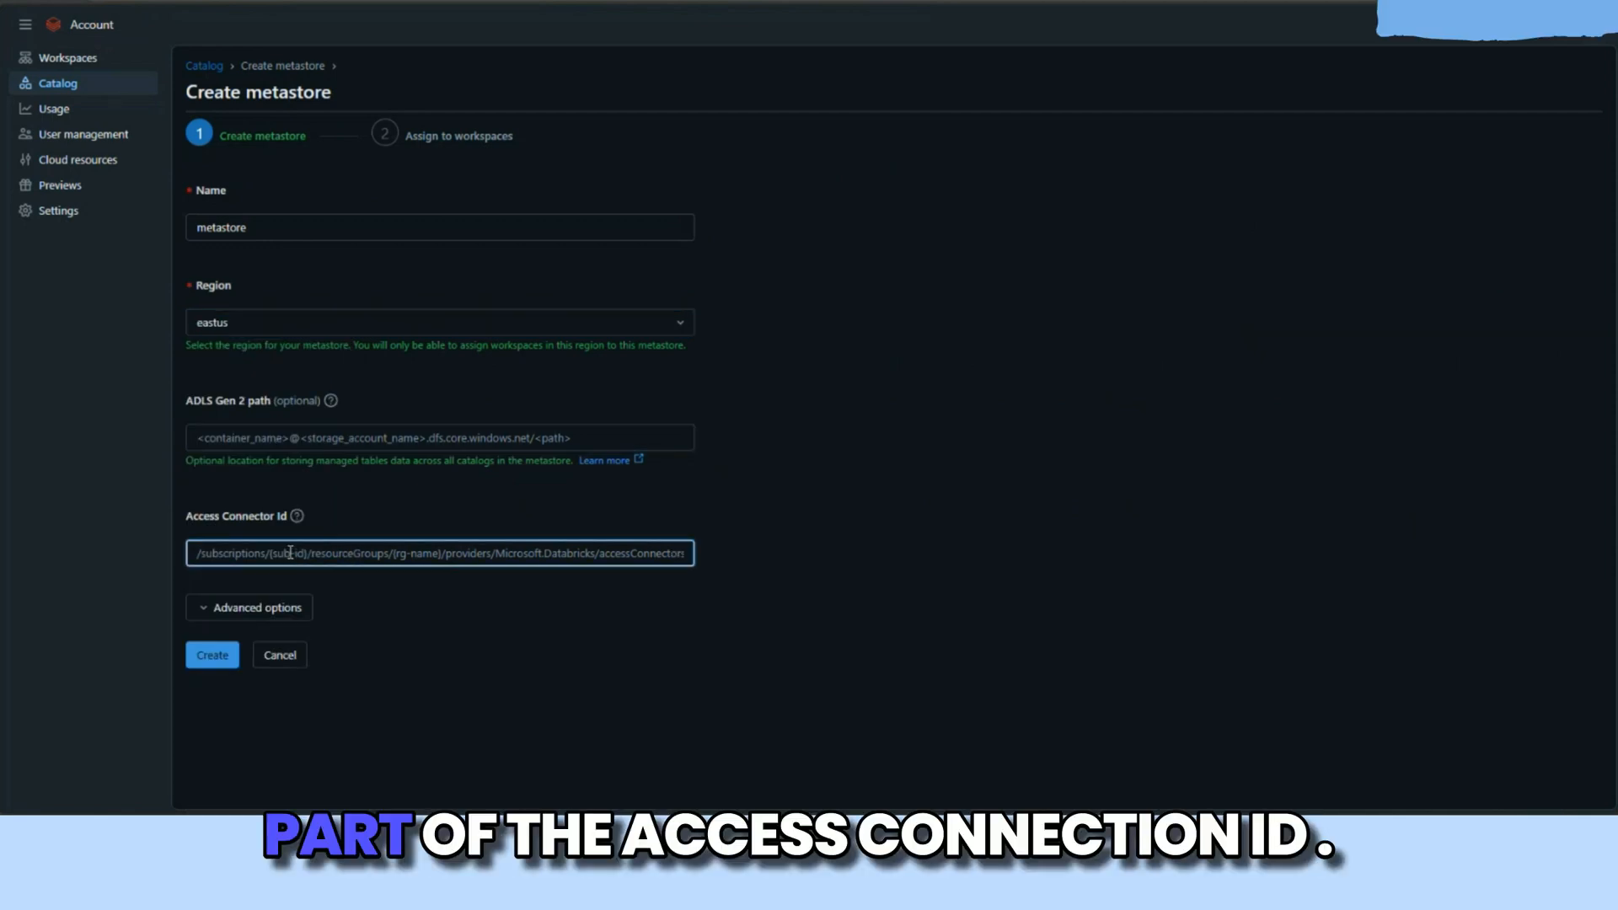
pyautogui.write('/subscriptions/f29137d5-9cb8-44b4-8fd3-d44dfdf09ce8/resourceGroups/Databricks/providers/Microsoft.Databricks/accessConnectors/connector')
pyautogui.click(290, 438)
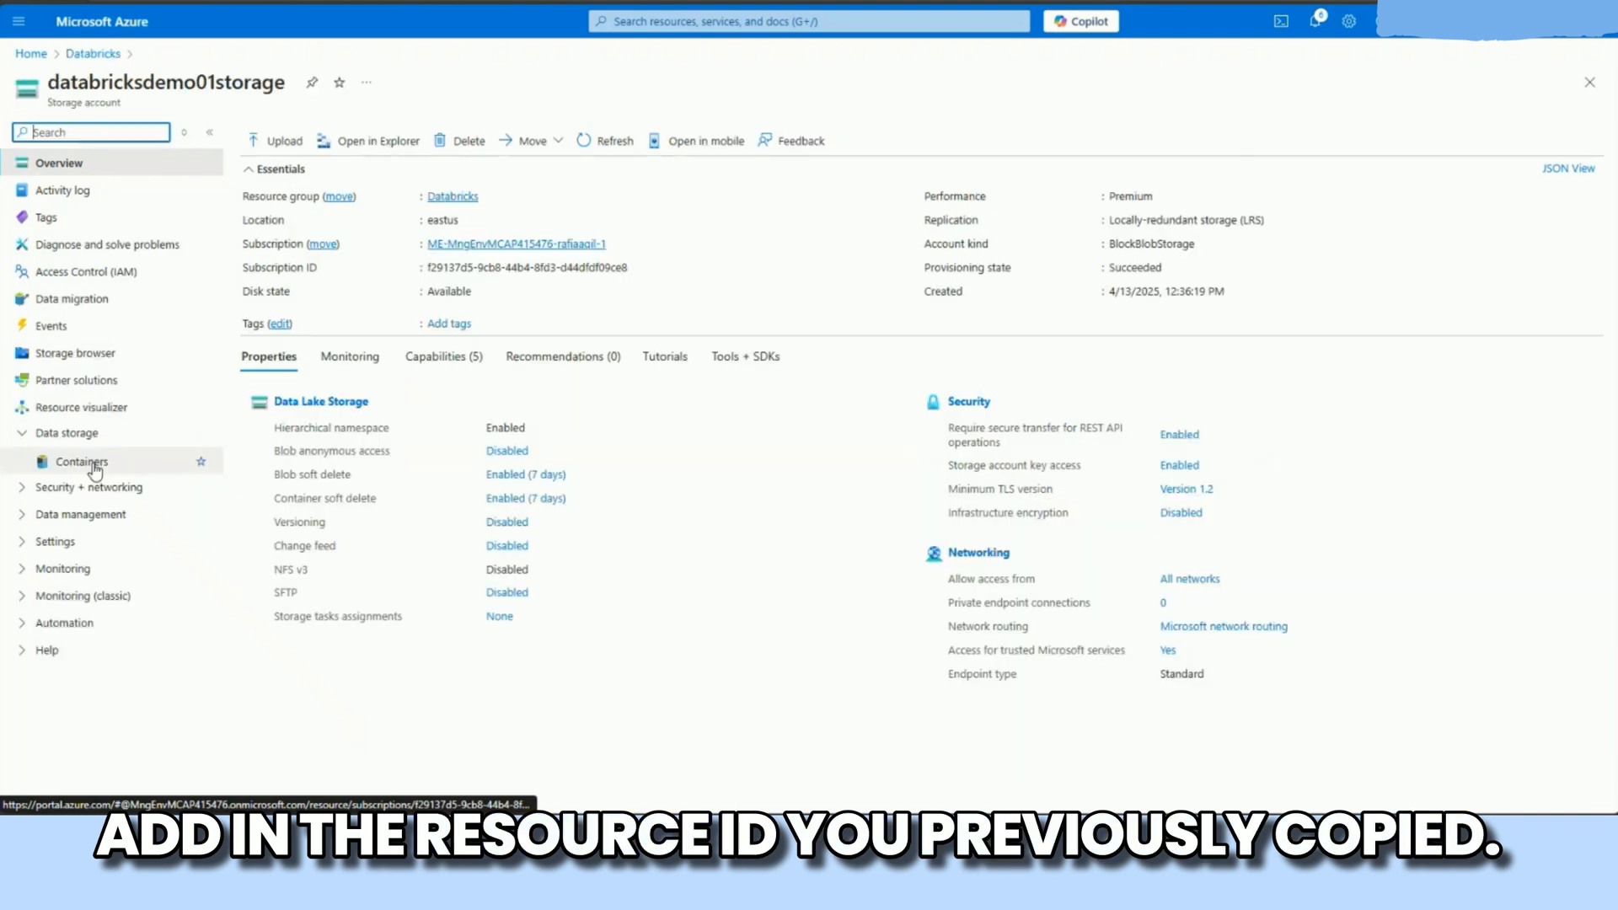
pyautogui.click(80, 462)
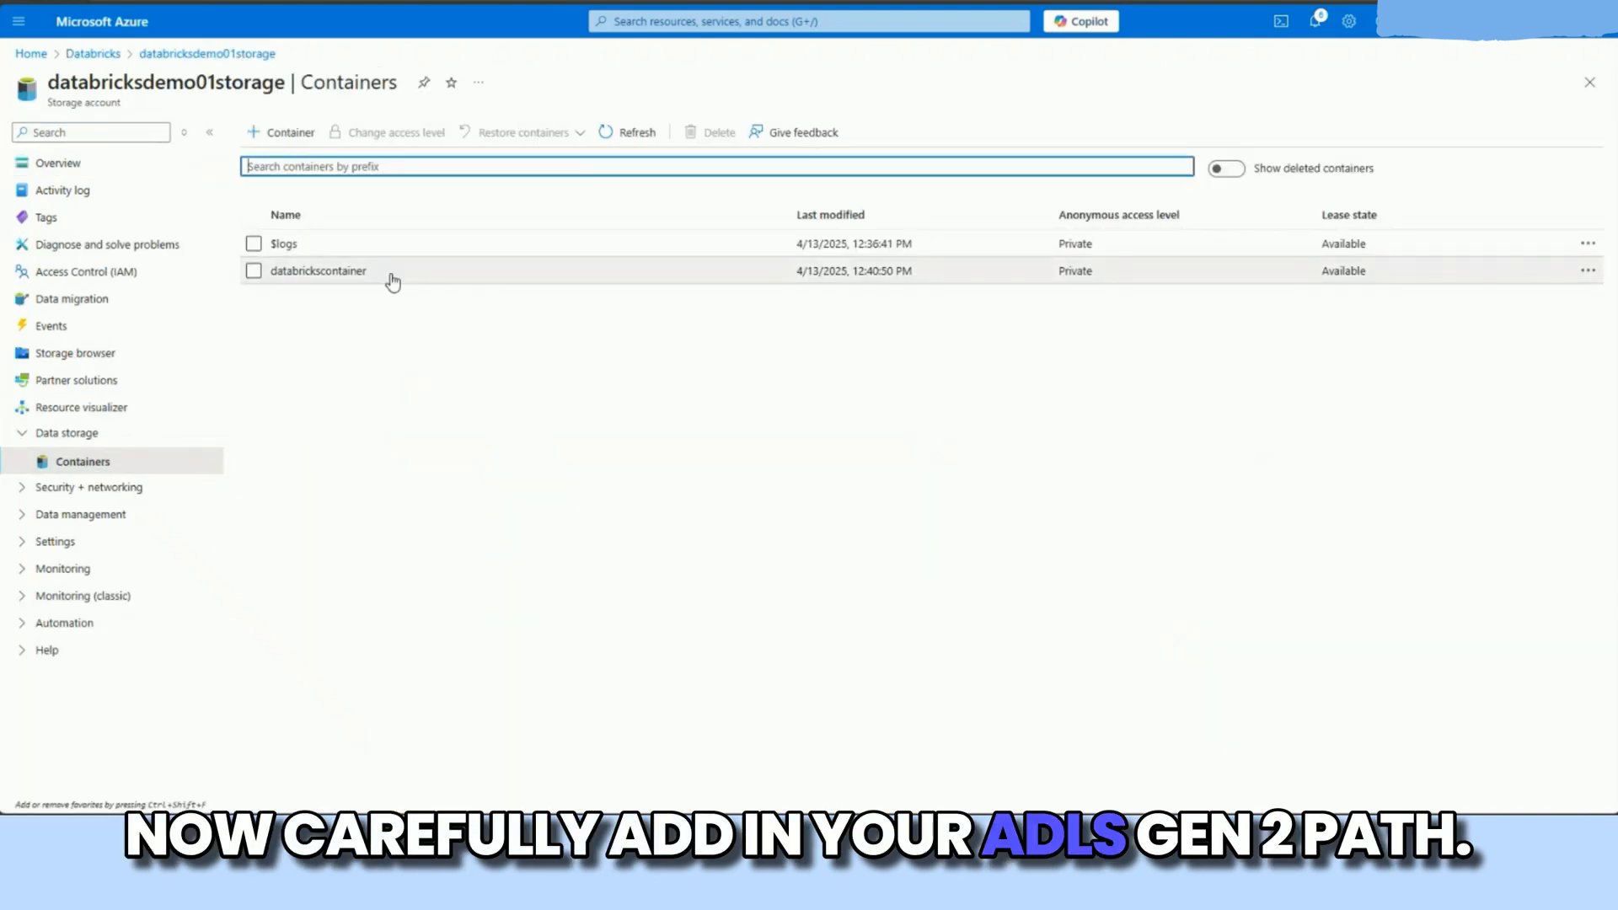
pyautogui.moveTo(365, 271); pyautogui.dragTo(270, 271)
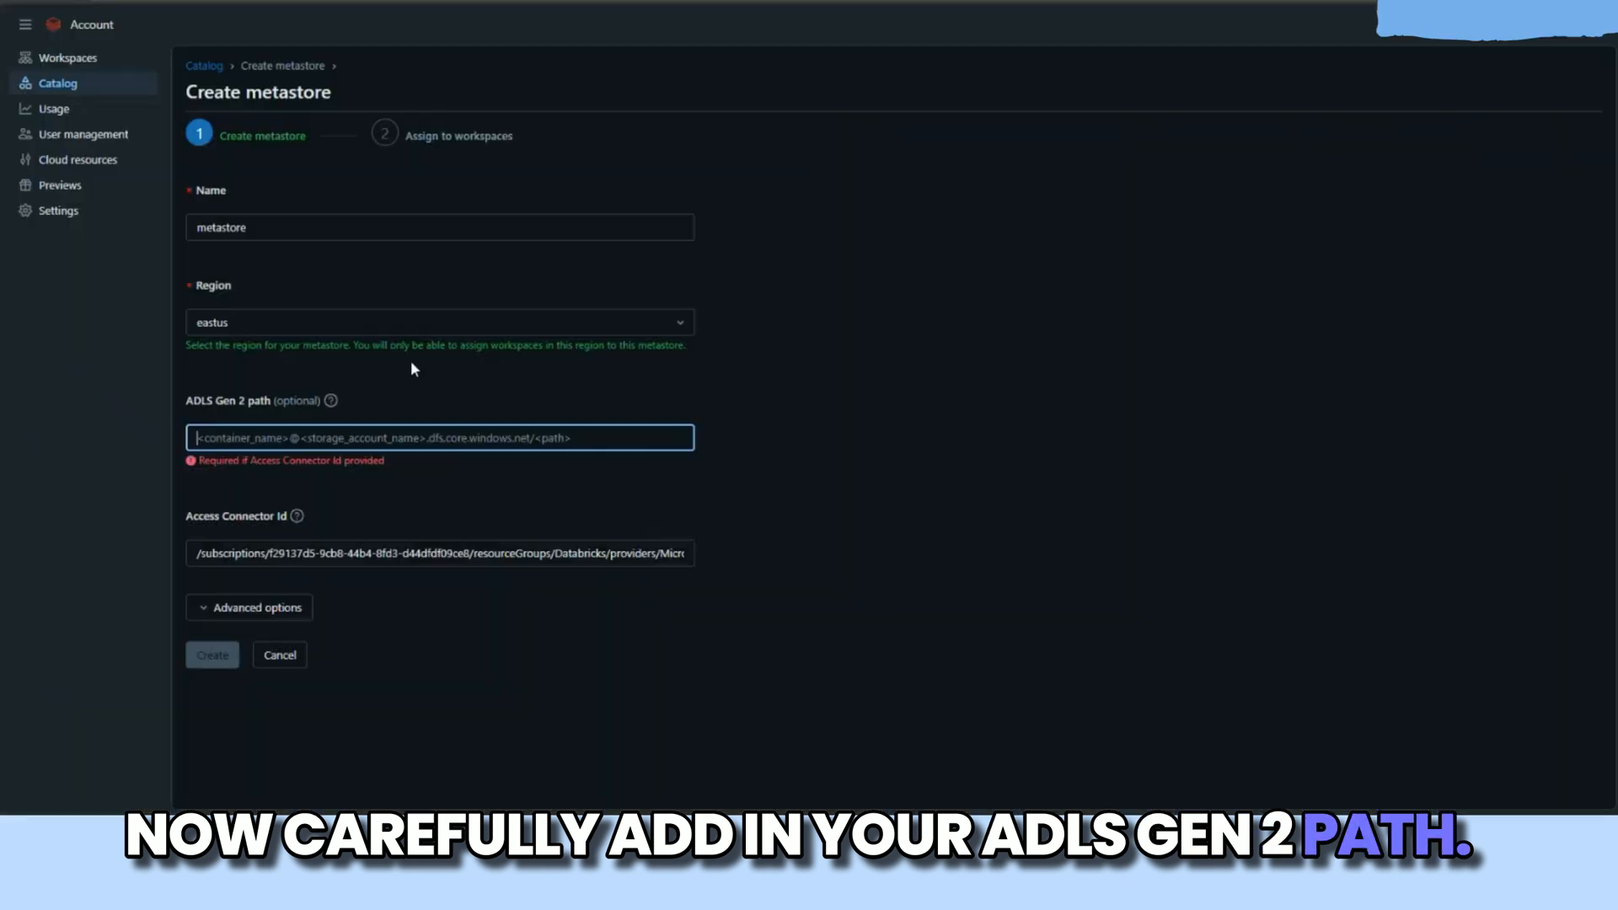
pyautogui.write('databrickscontainer')
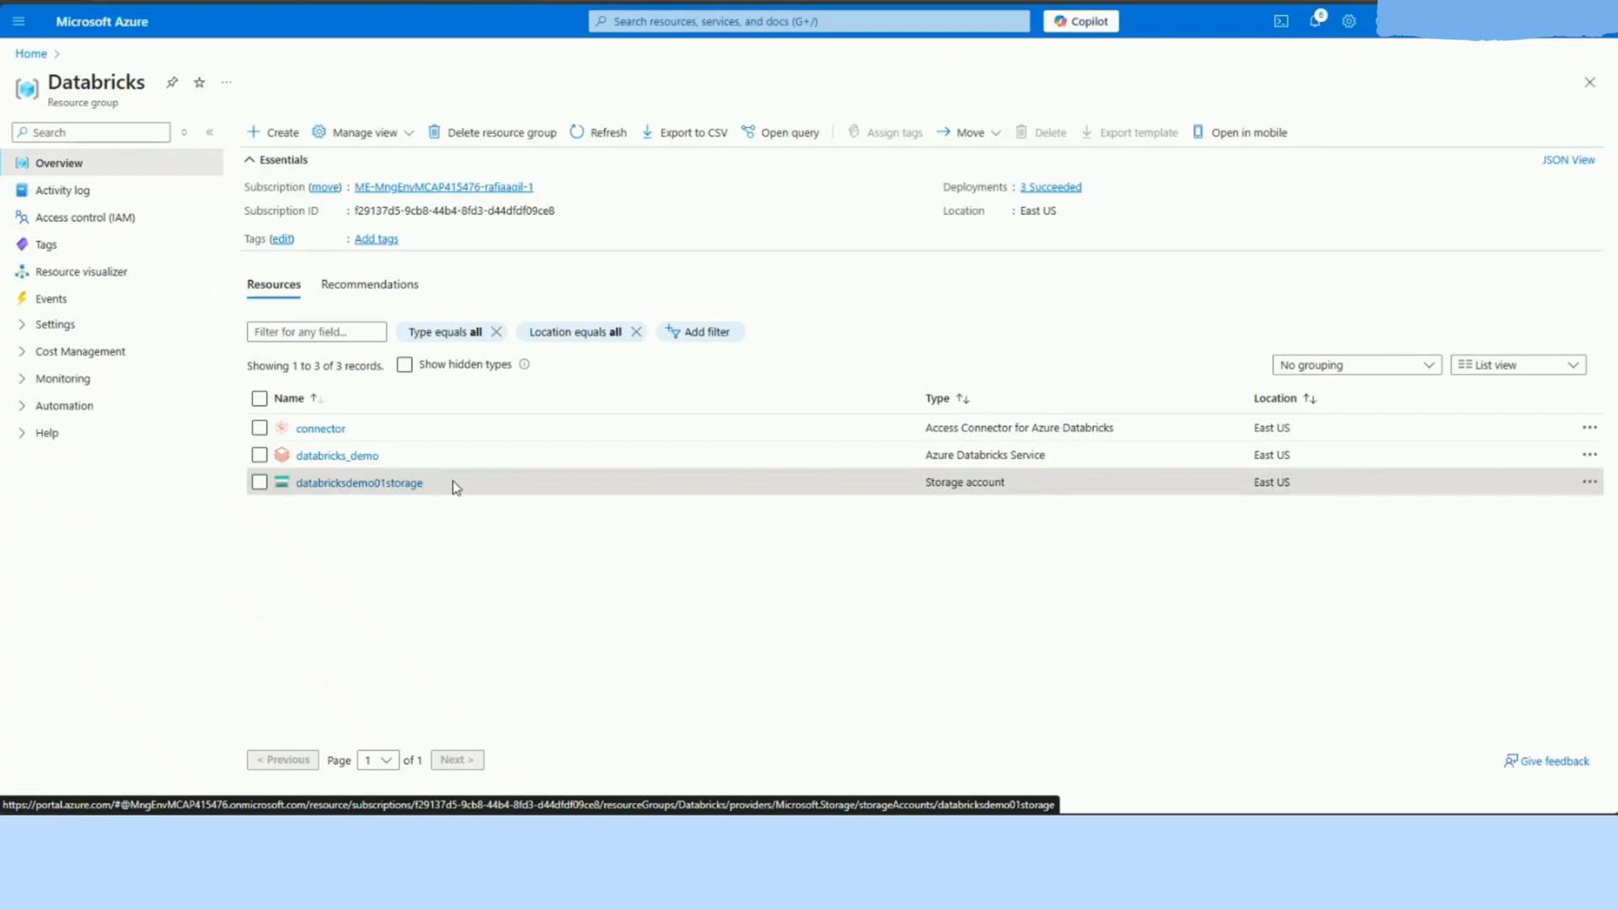
pyautogui.moveTo(452, 481); pyautogui.dragTo(296, 484)
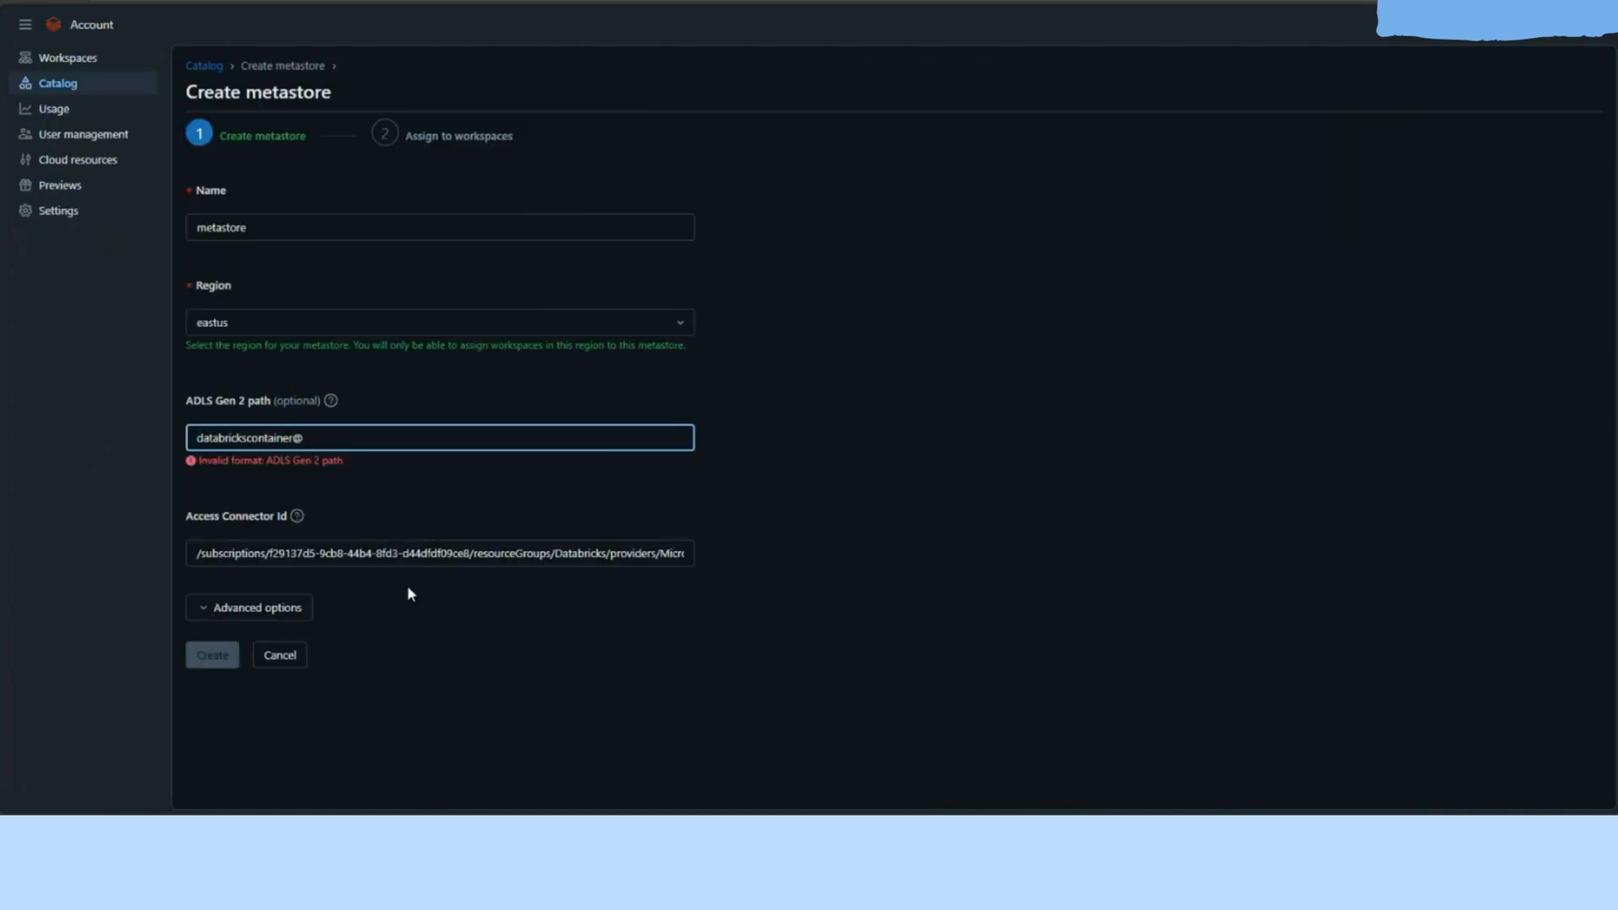
pyautogui.write('databricksdemo01storage')
pyautogui.hotkey('ctrl', 'a')
pyautogui.hotkey('ctrl', 'c')
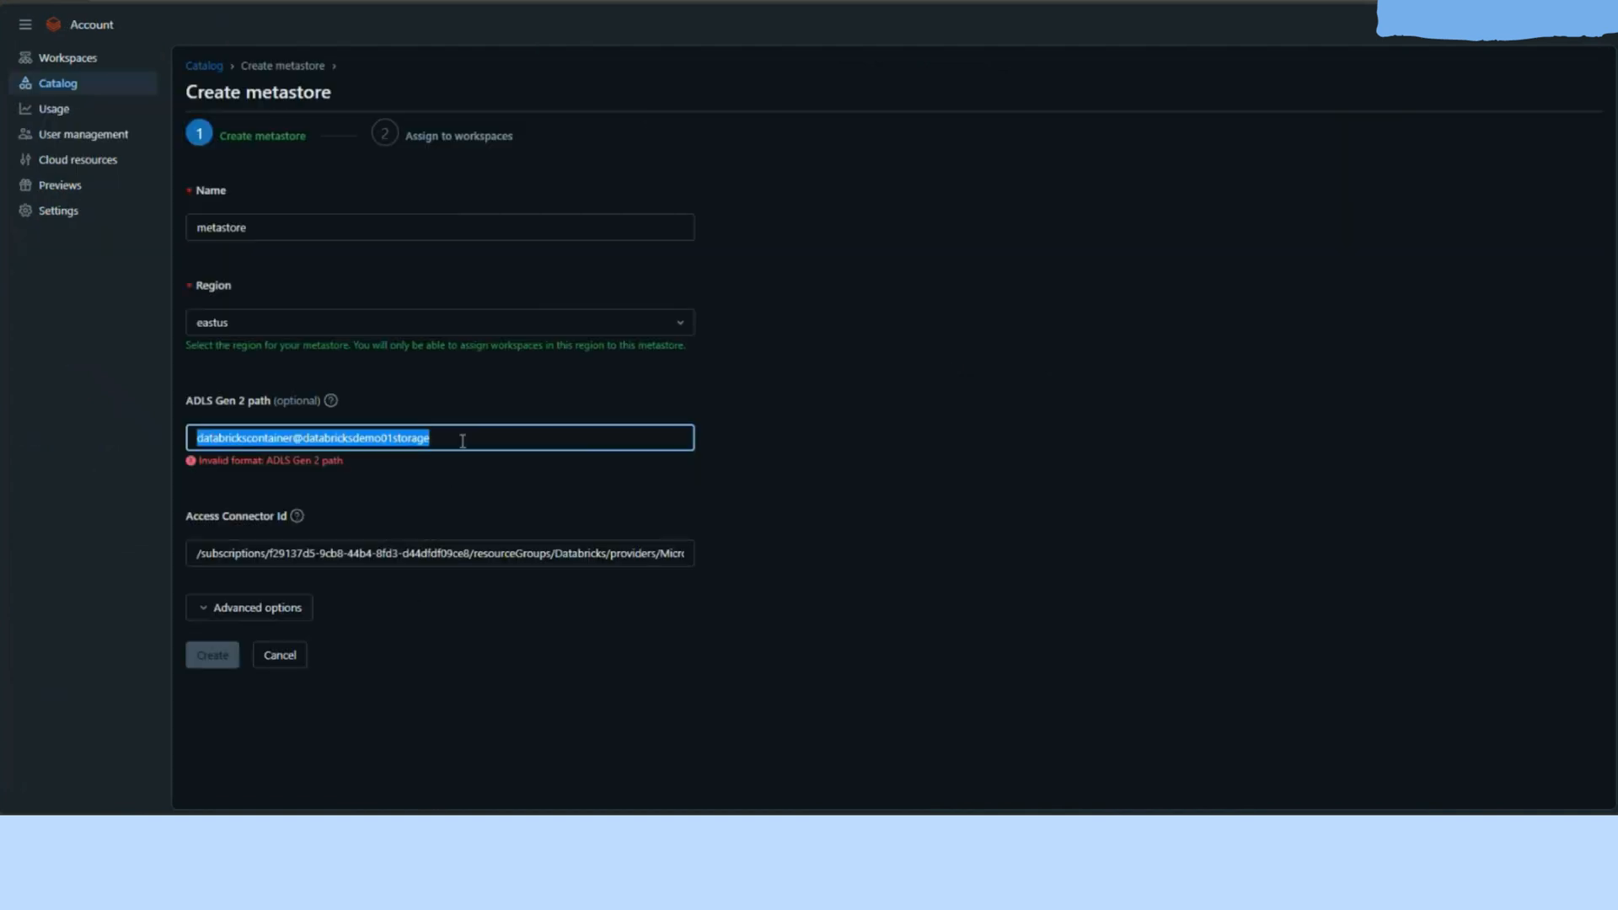
pyautogui.press('BackSpace')
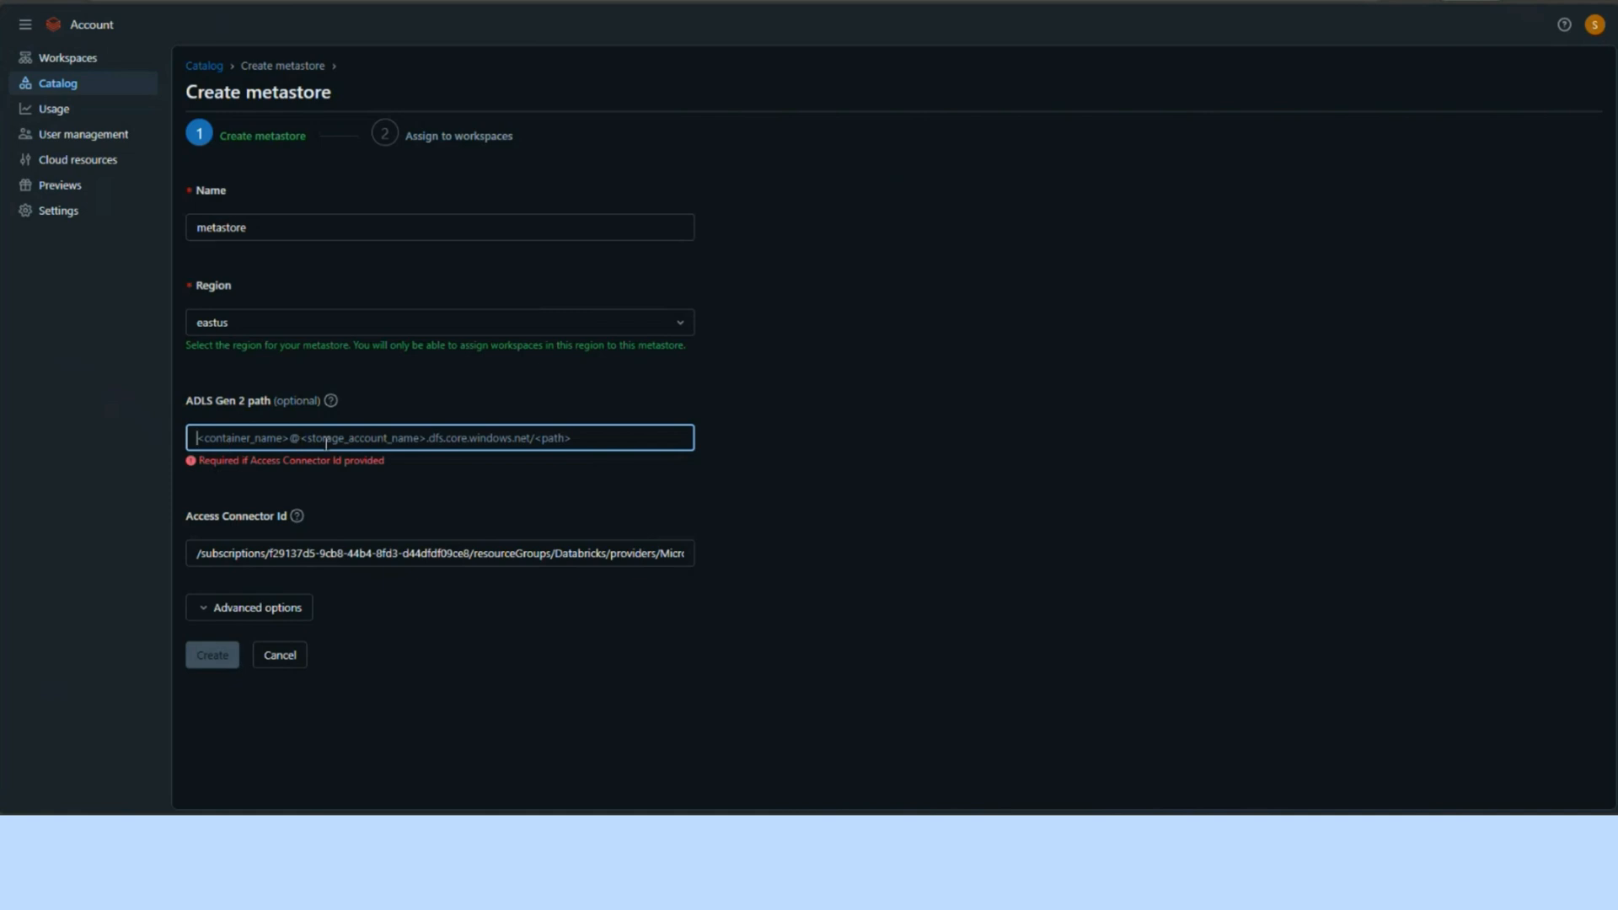
pyautogui.hotkey('ctrl', 'v')
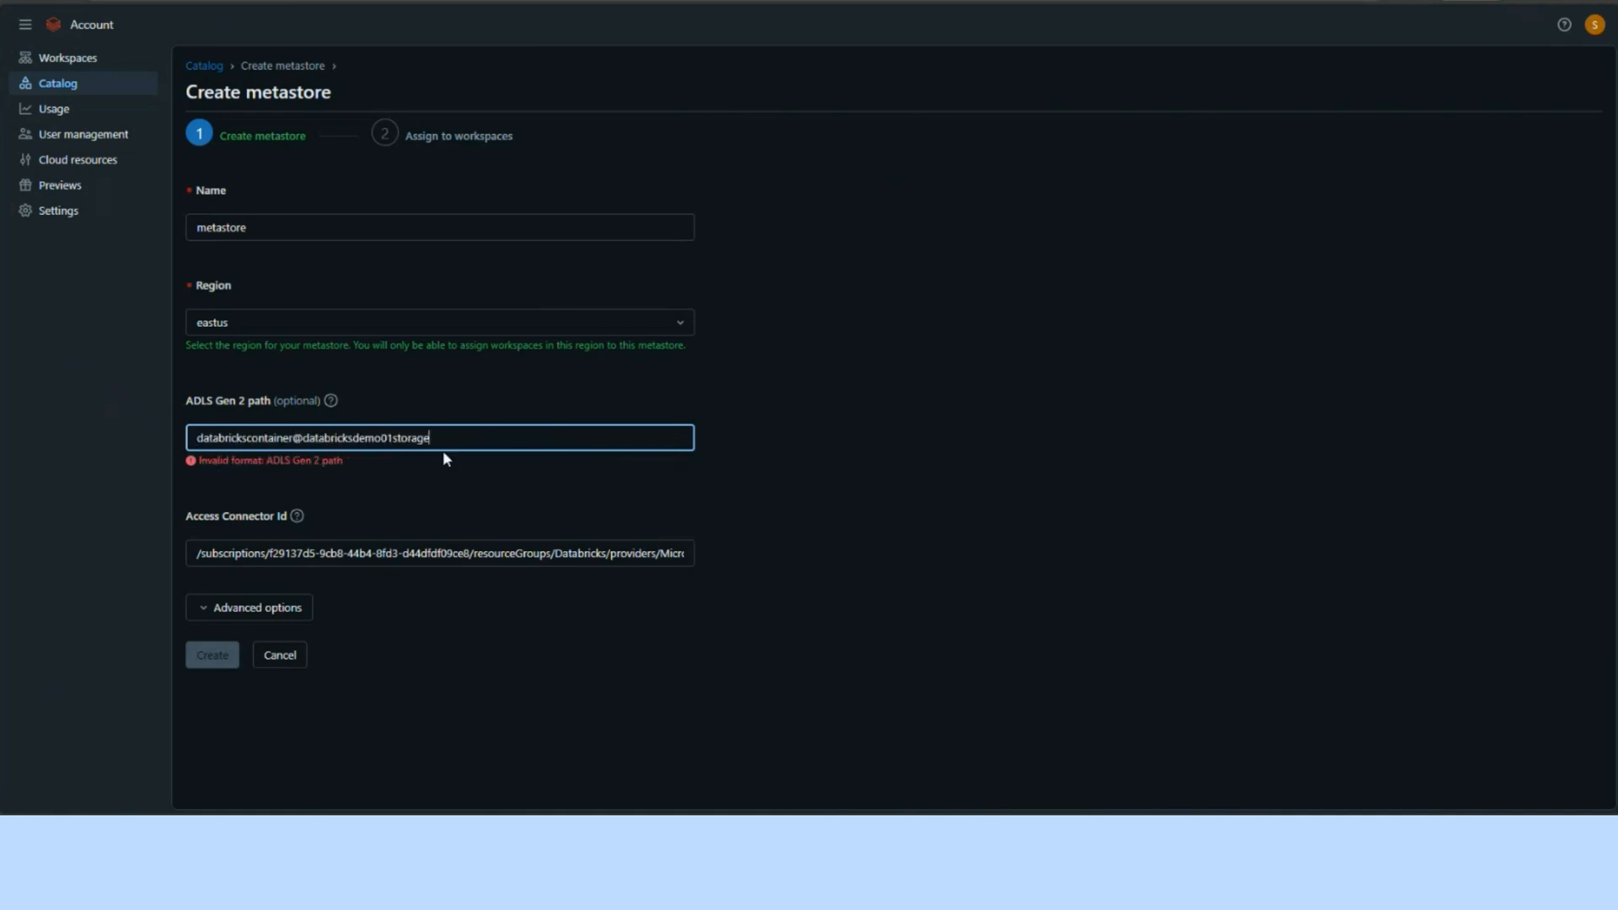
pyautogui.write('.dfs.core.windows.net/')
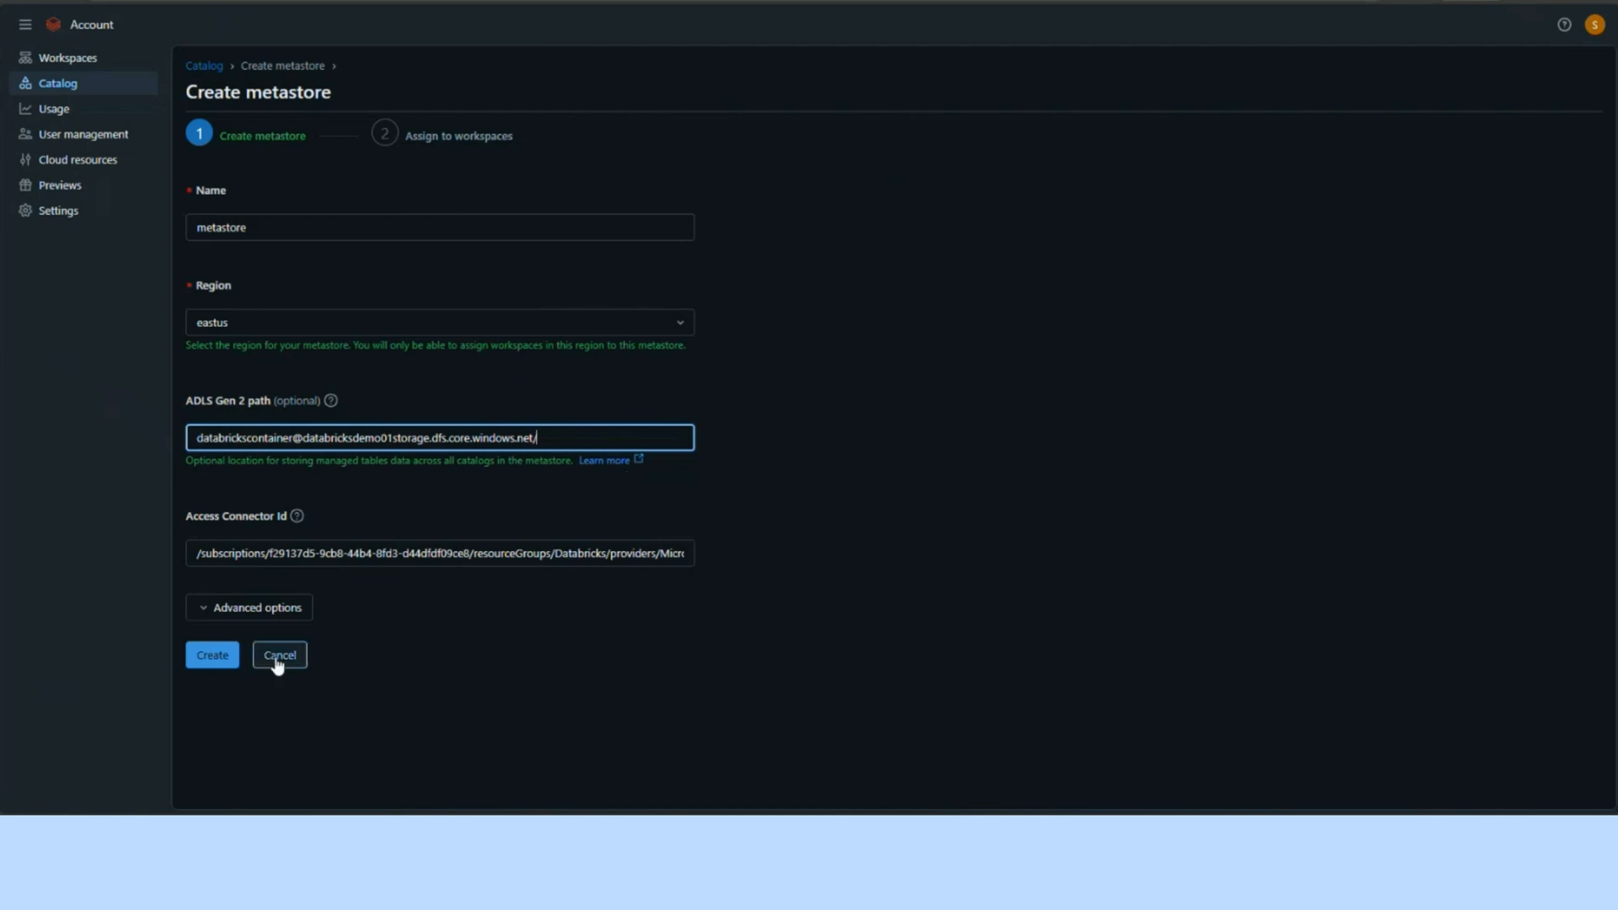
# Step: Check the advanced options without changing them and create the metastore
pyautogui.click(244, 613)
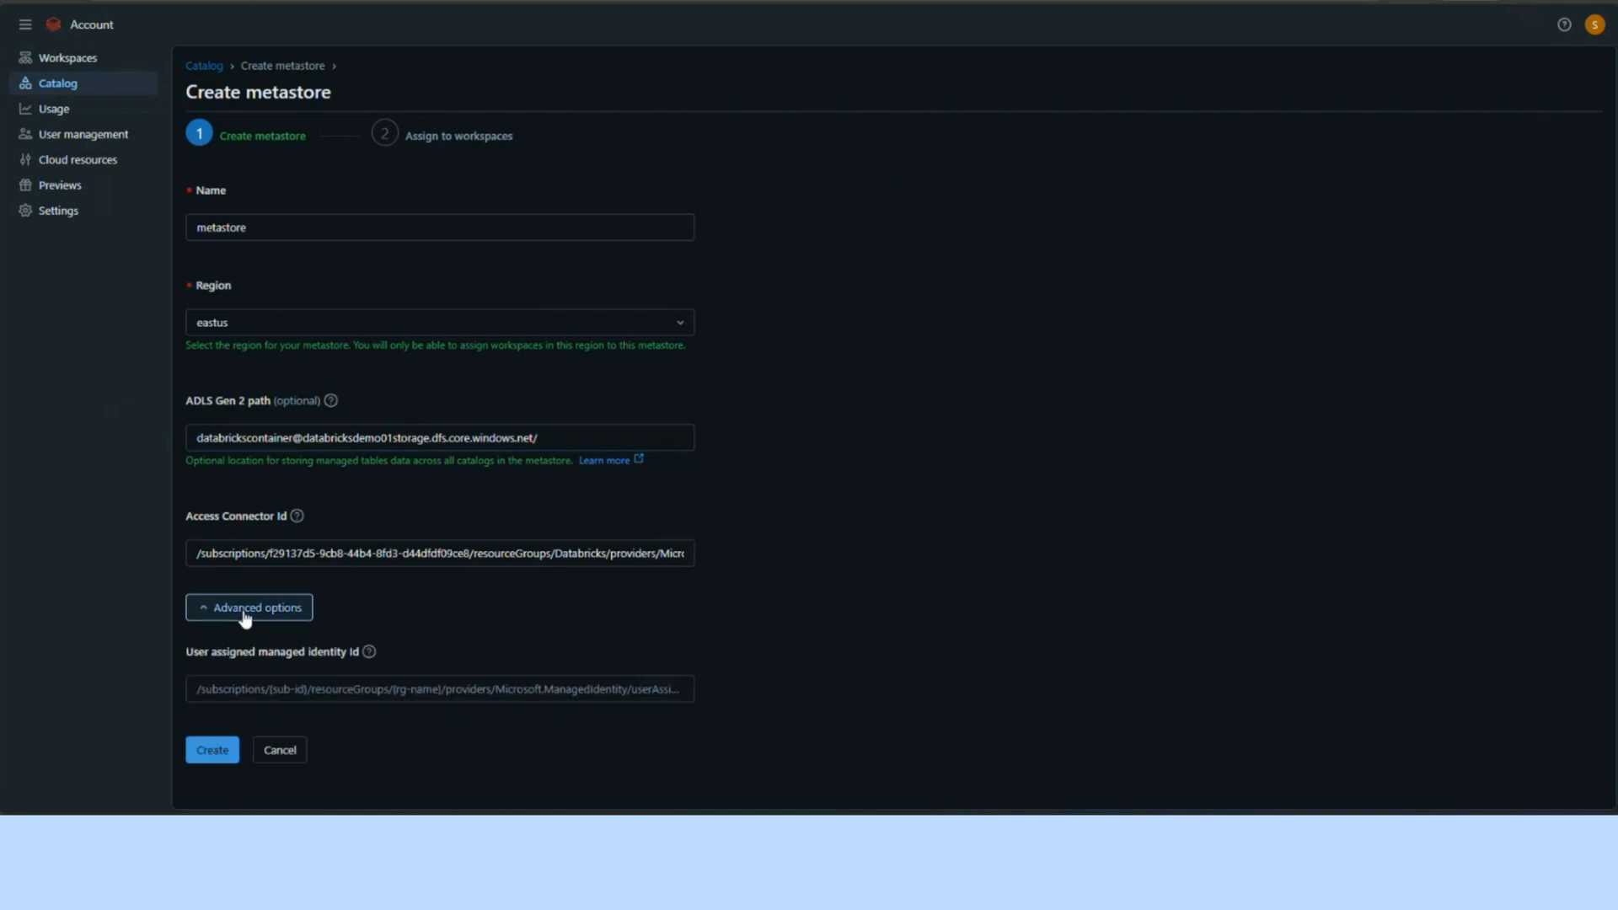
pyautogui.click(244, 618)
pyautogui.click(215, 655)
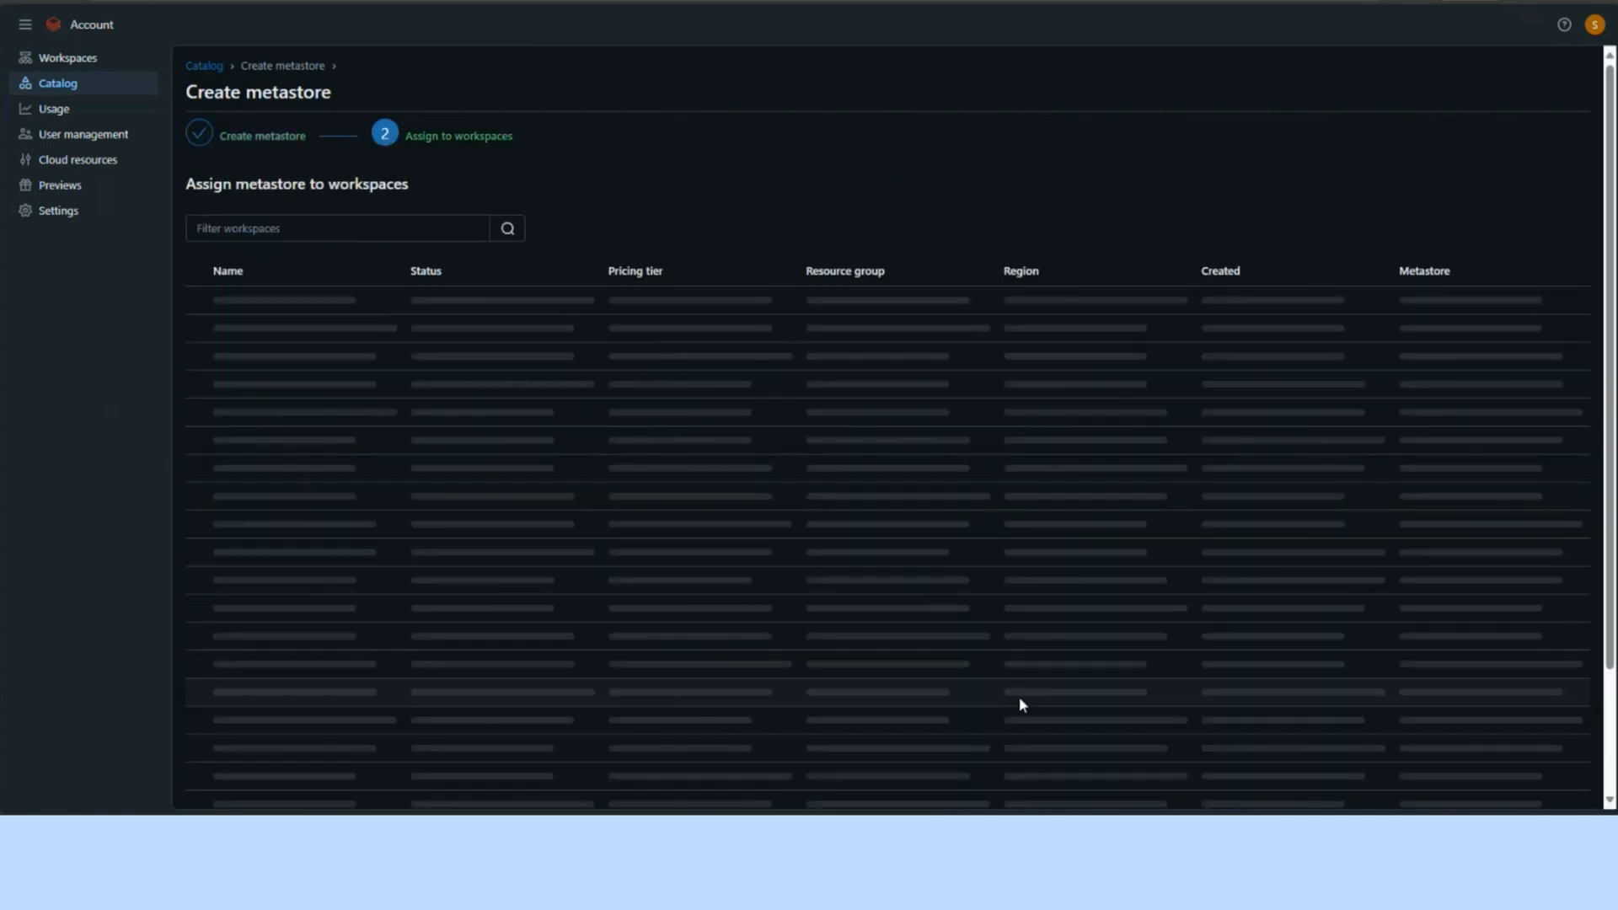
# Step: Assign the metastore to databricks_demo with automatic assignment of new eastus workspaces turned on, and enable Unity Catalog
pyautogui.moveTo(525, 717)
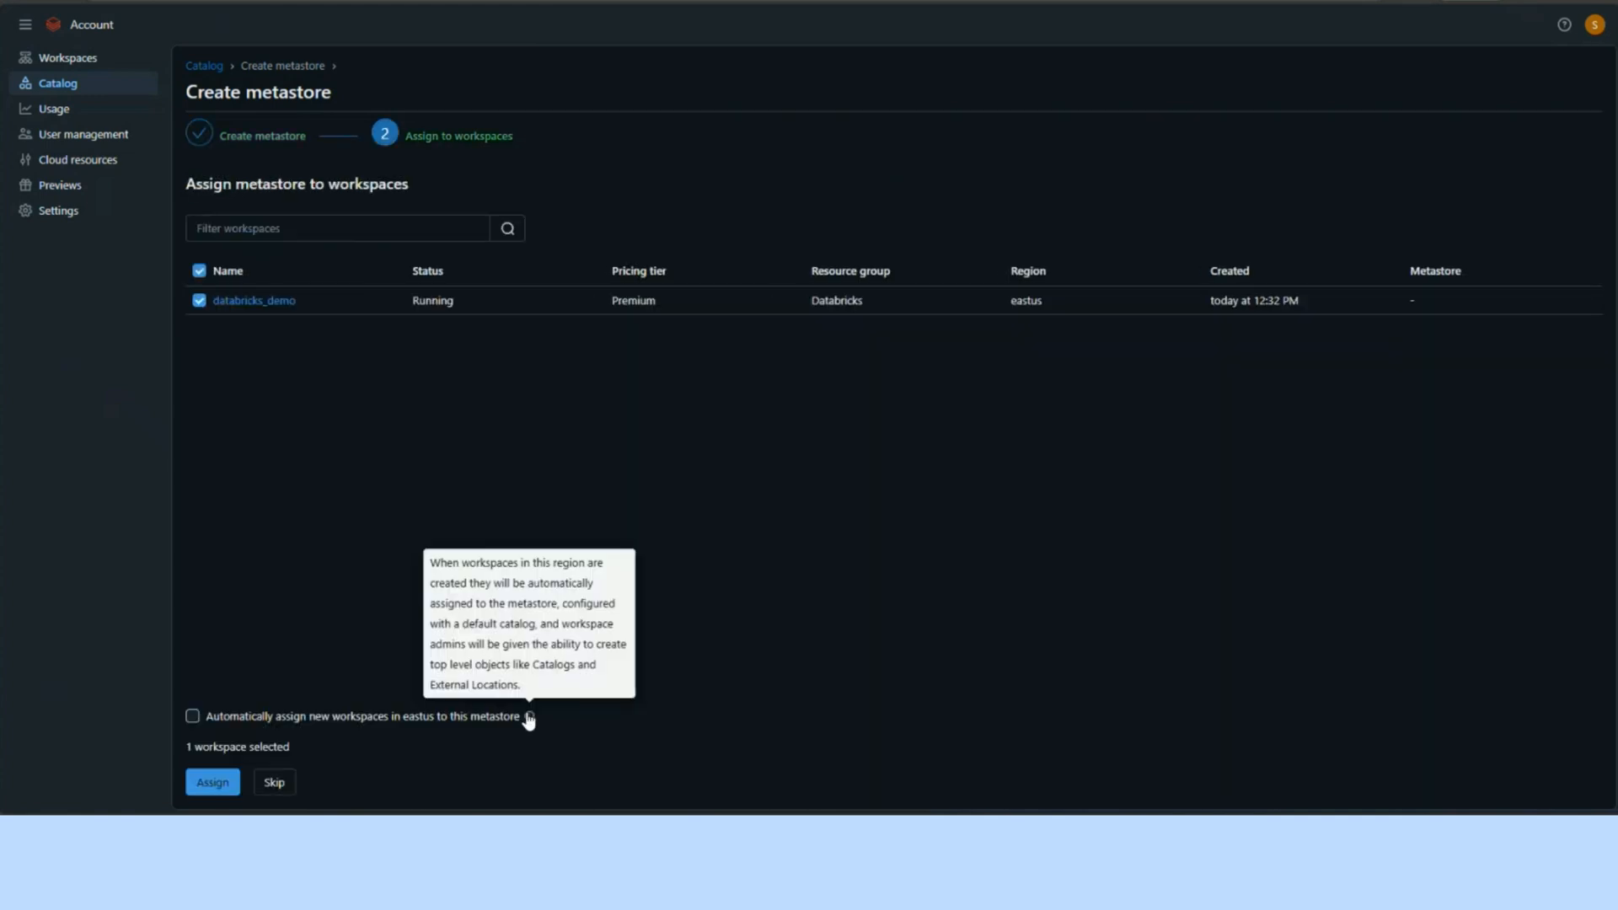
pyautogui.click(191, 715)
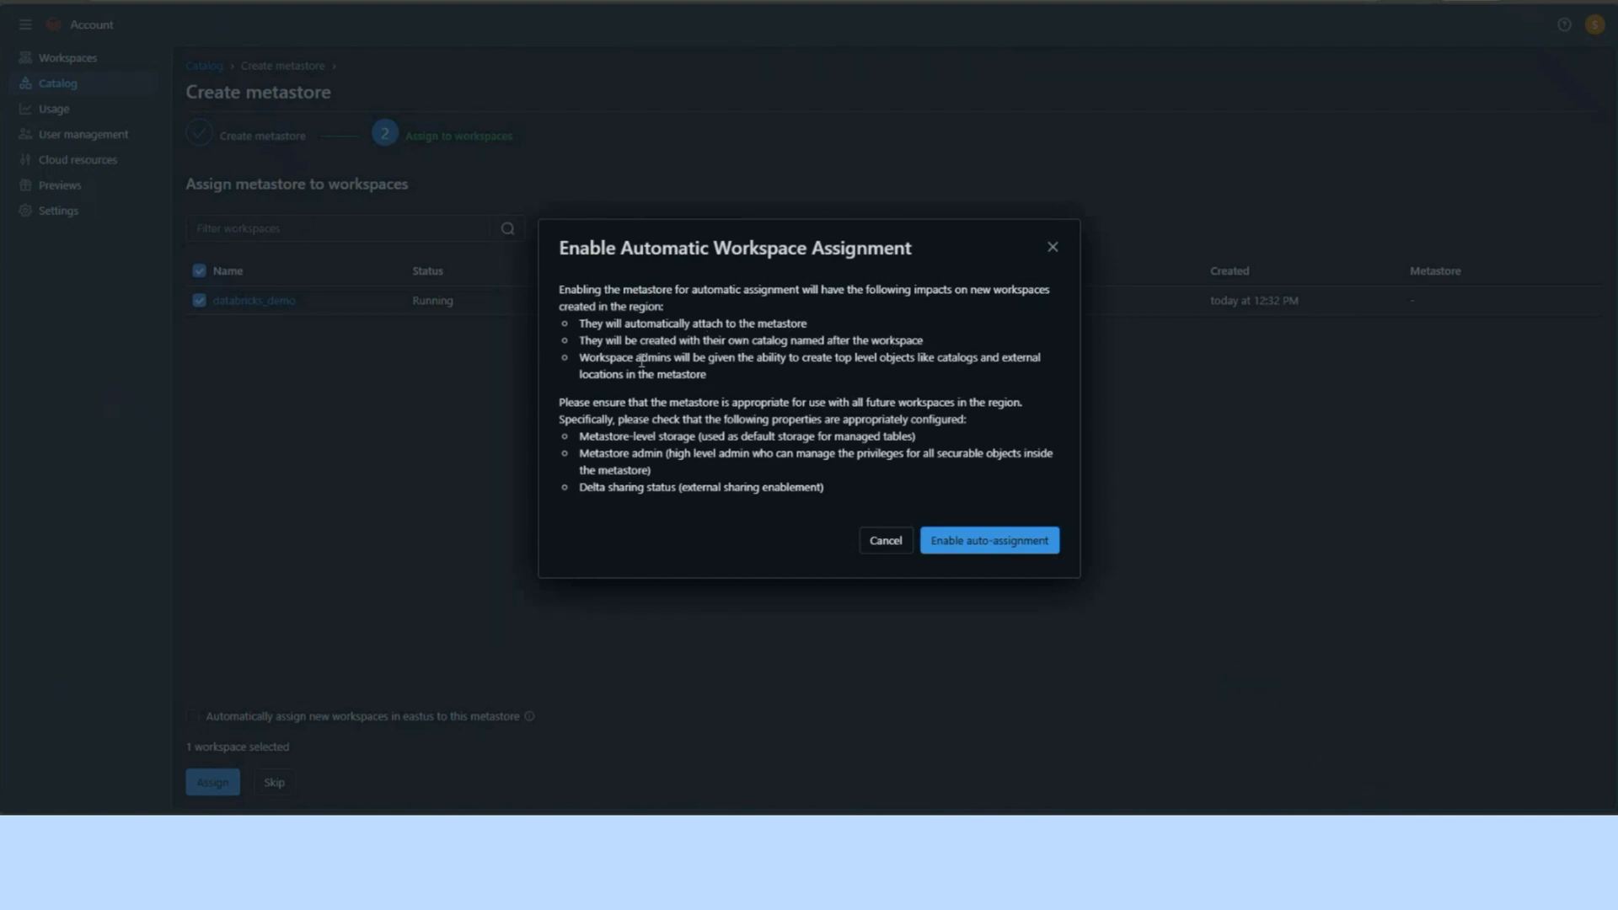
pyautogui.click(984, 543)
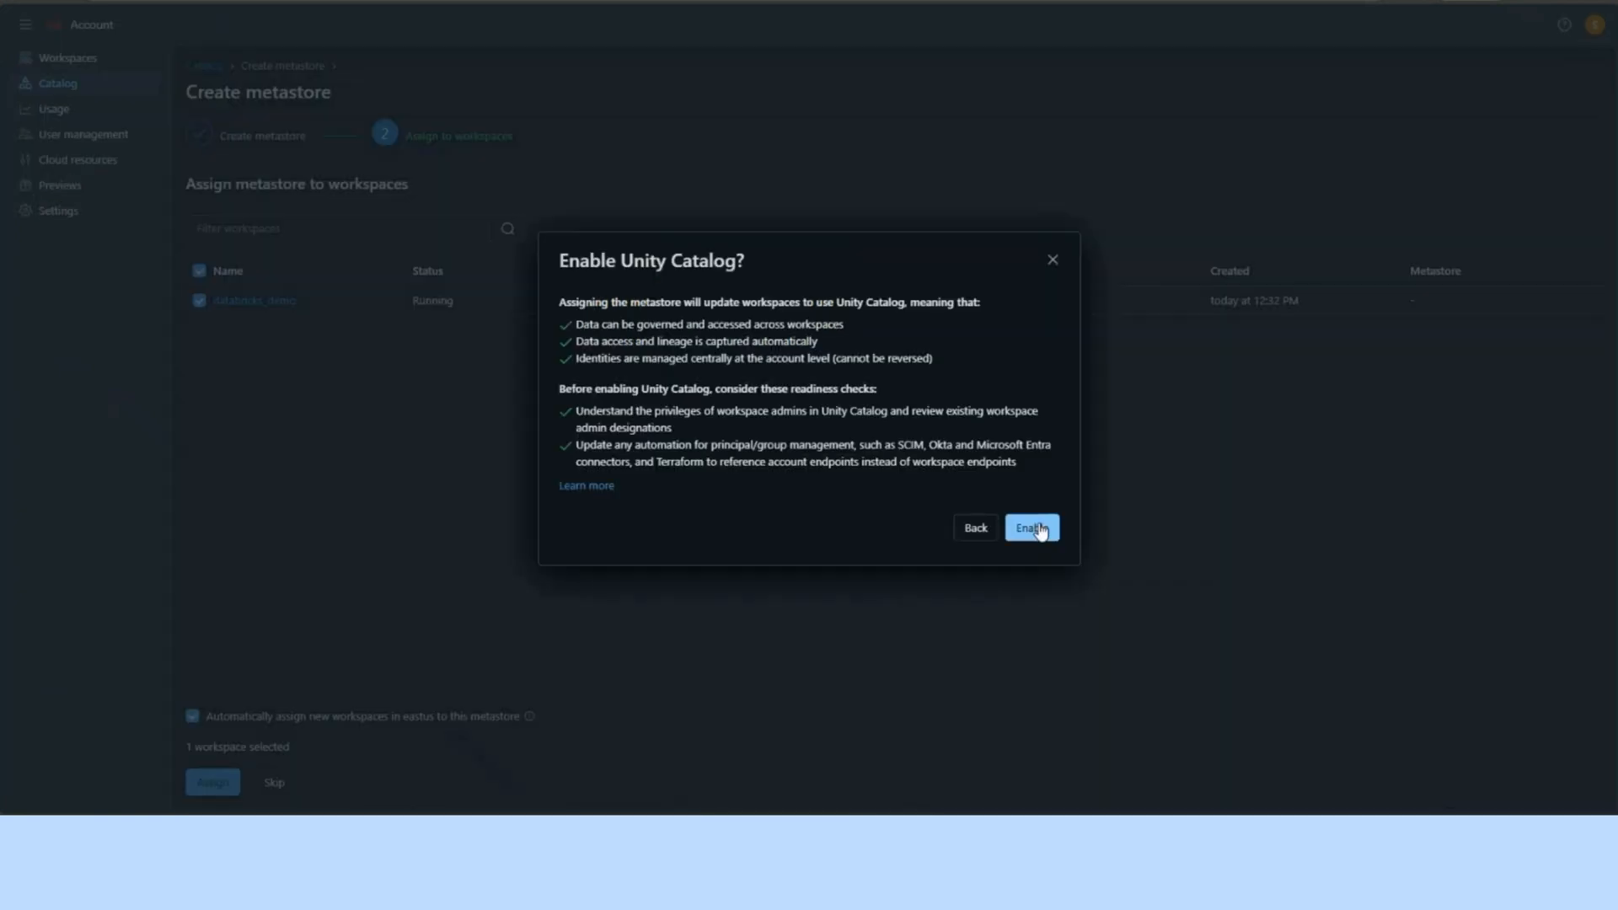
pyautogui.click(1038, 528)
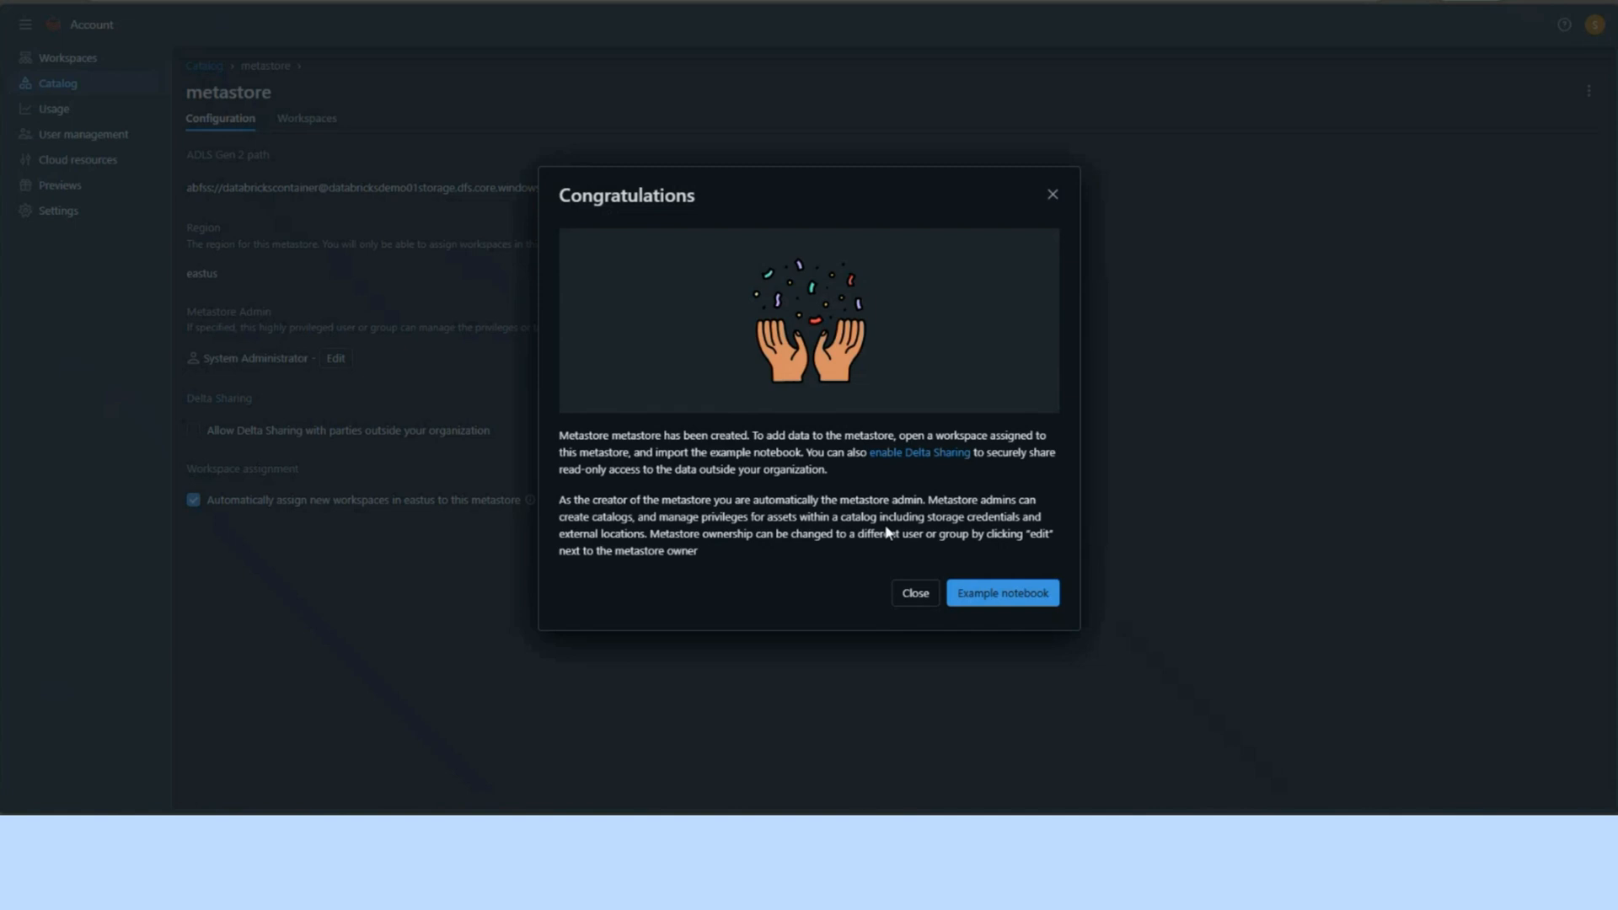
pyautogui.click(914, 593)
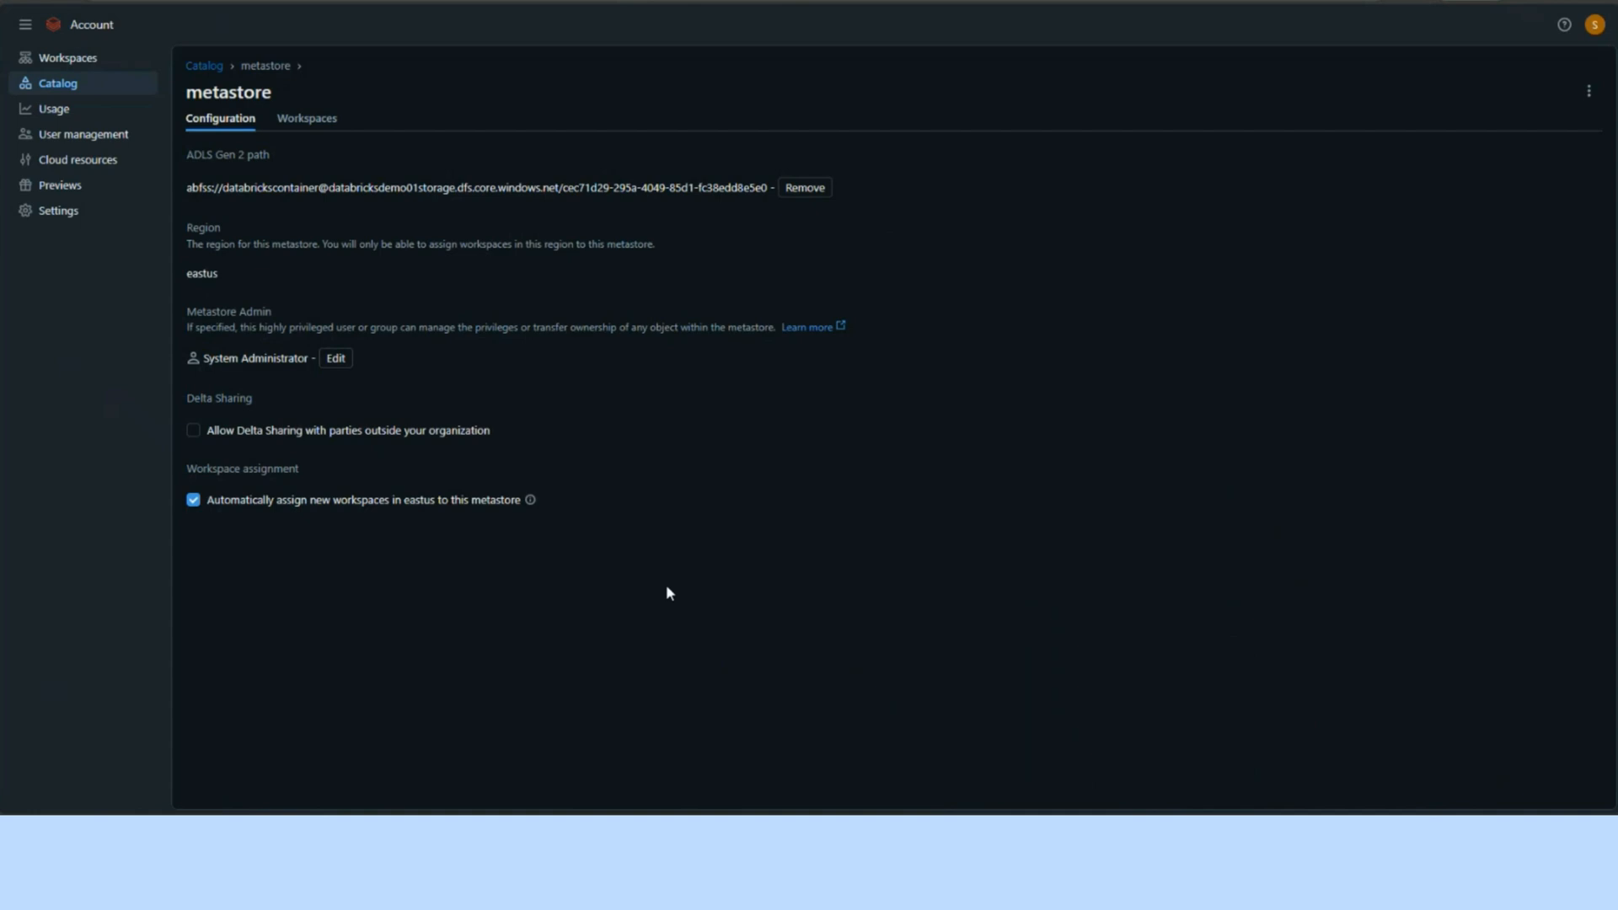
# Step: Enable Delta Sharing with parties outside the organization, with recipient token expiration turned off
pyautogui.click(194, 432)
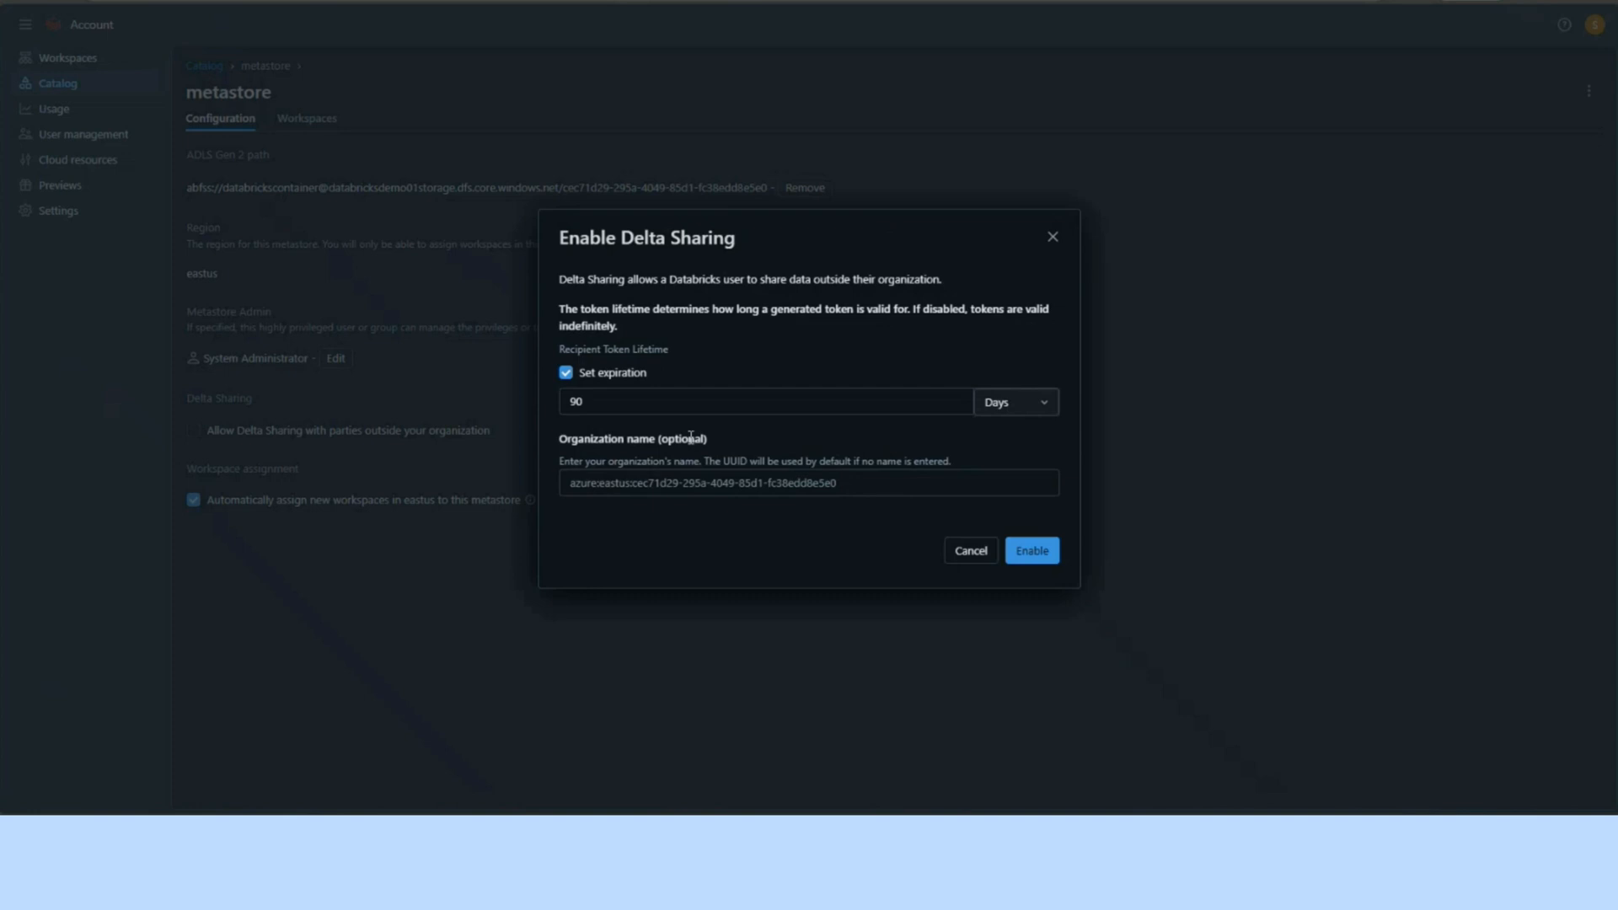
pyautogui.click(565, 372)
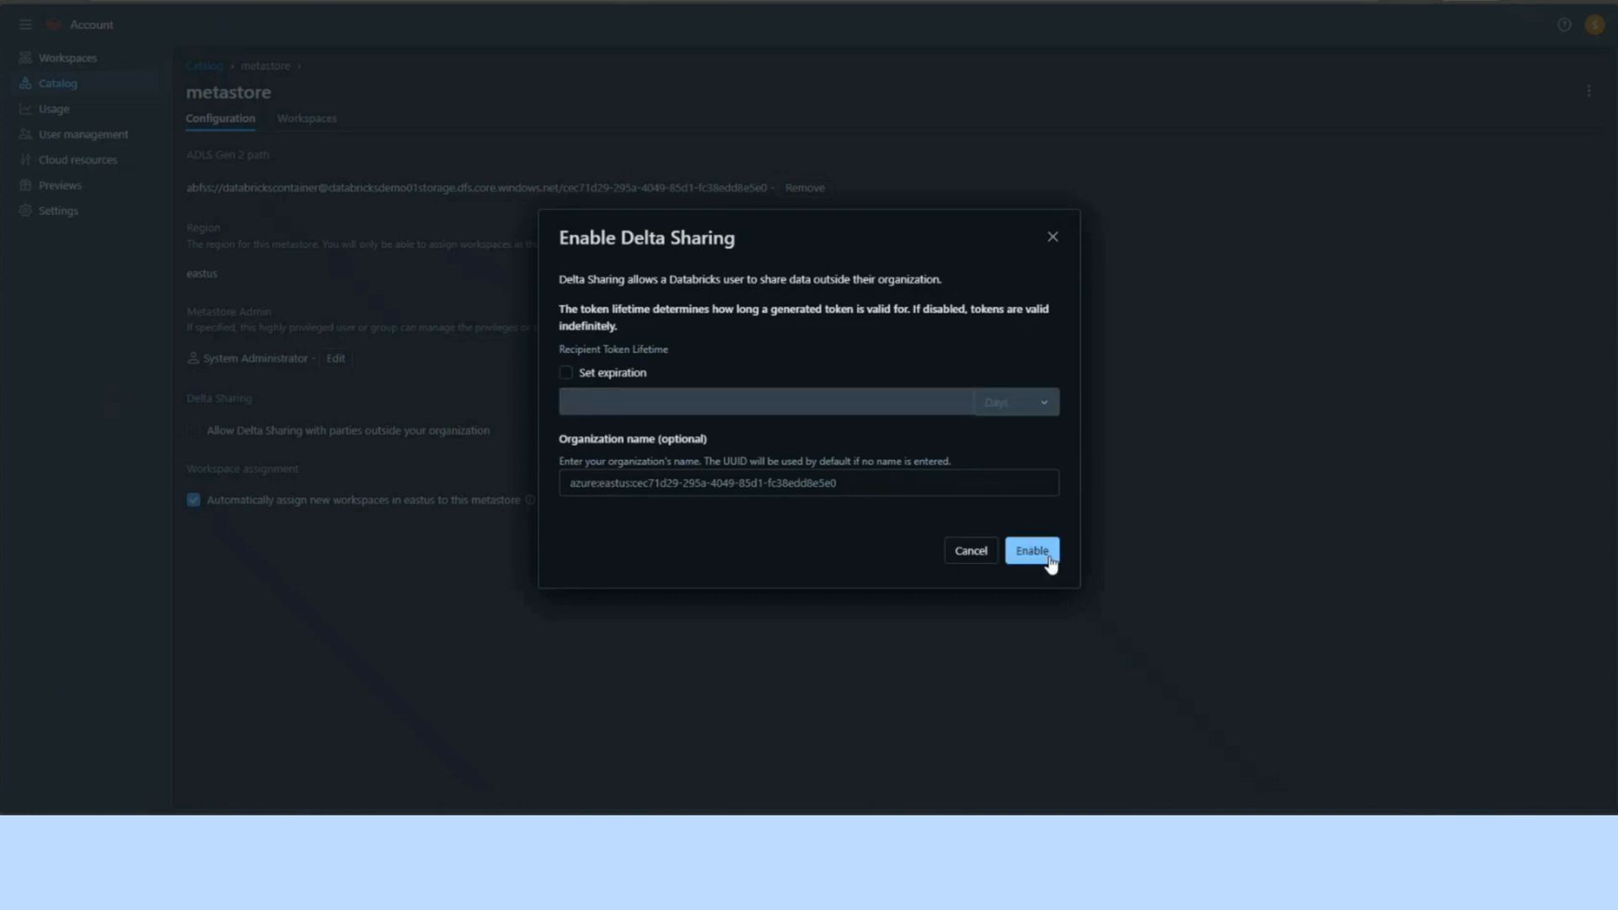
pyautogui.click(1032, 551)
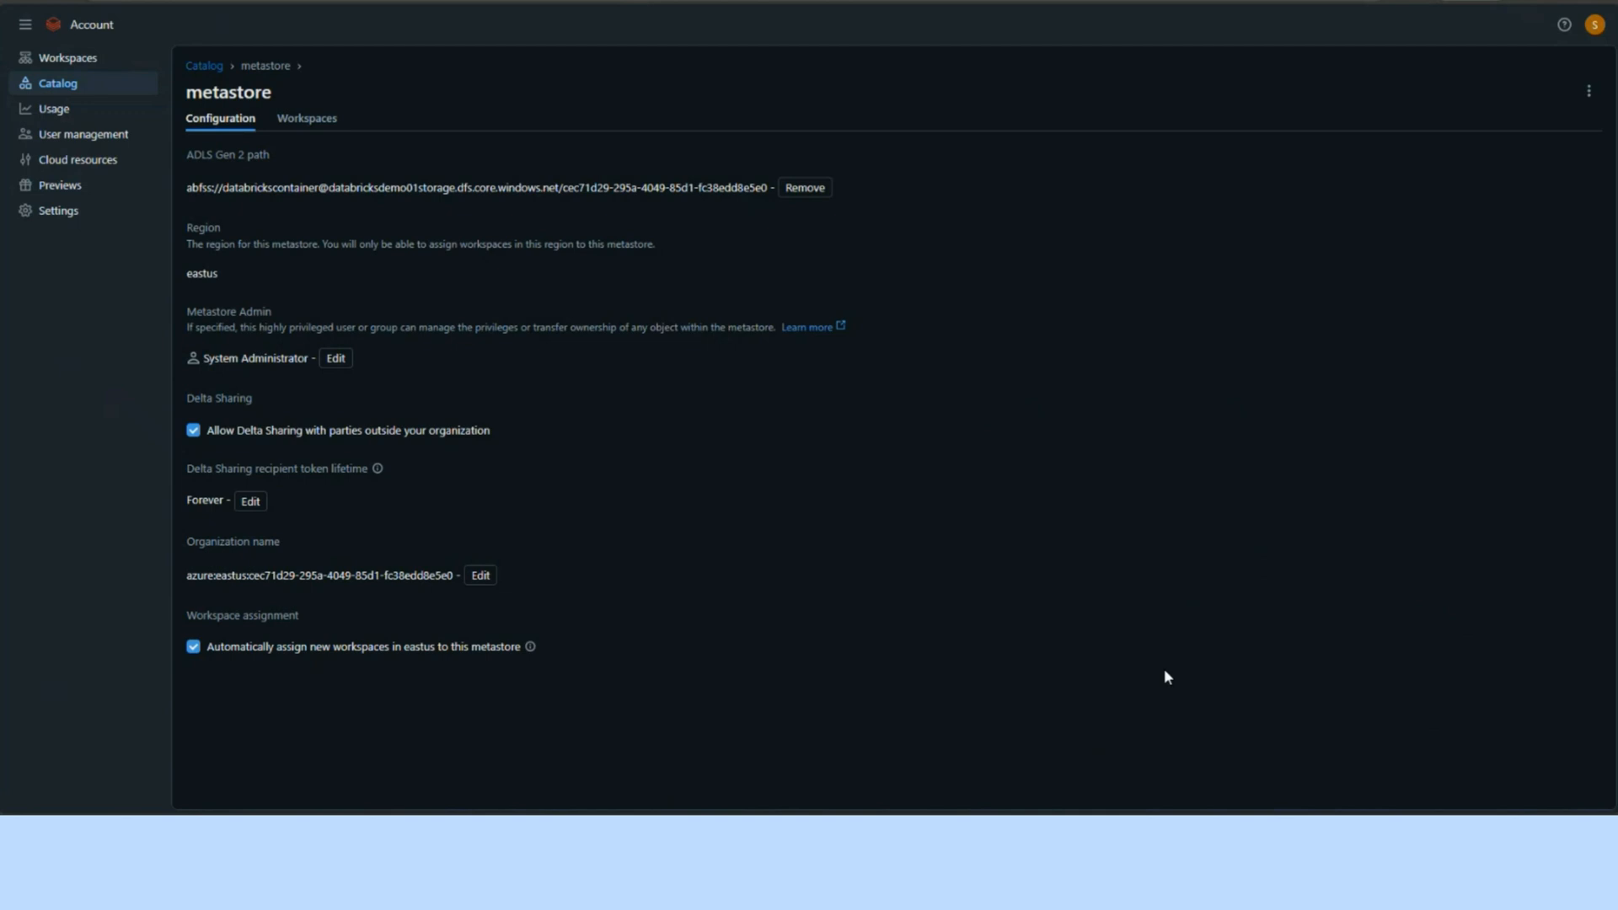
# Step: Open the databricks_demo workspace assigned to the metastore and examine the information_schema tables of the system catalog
pyautogui.click(301, 122)
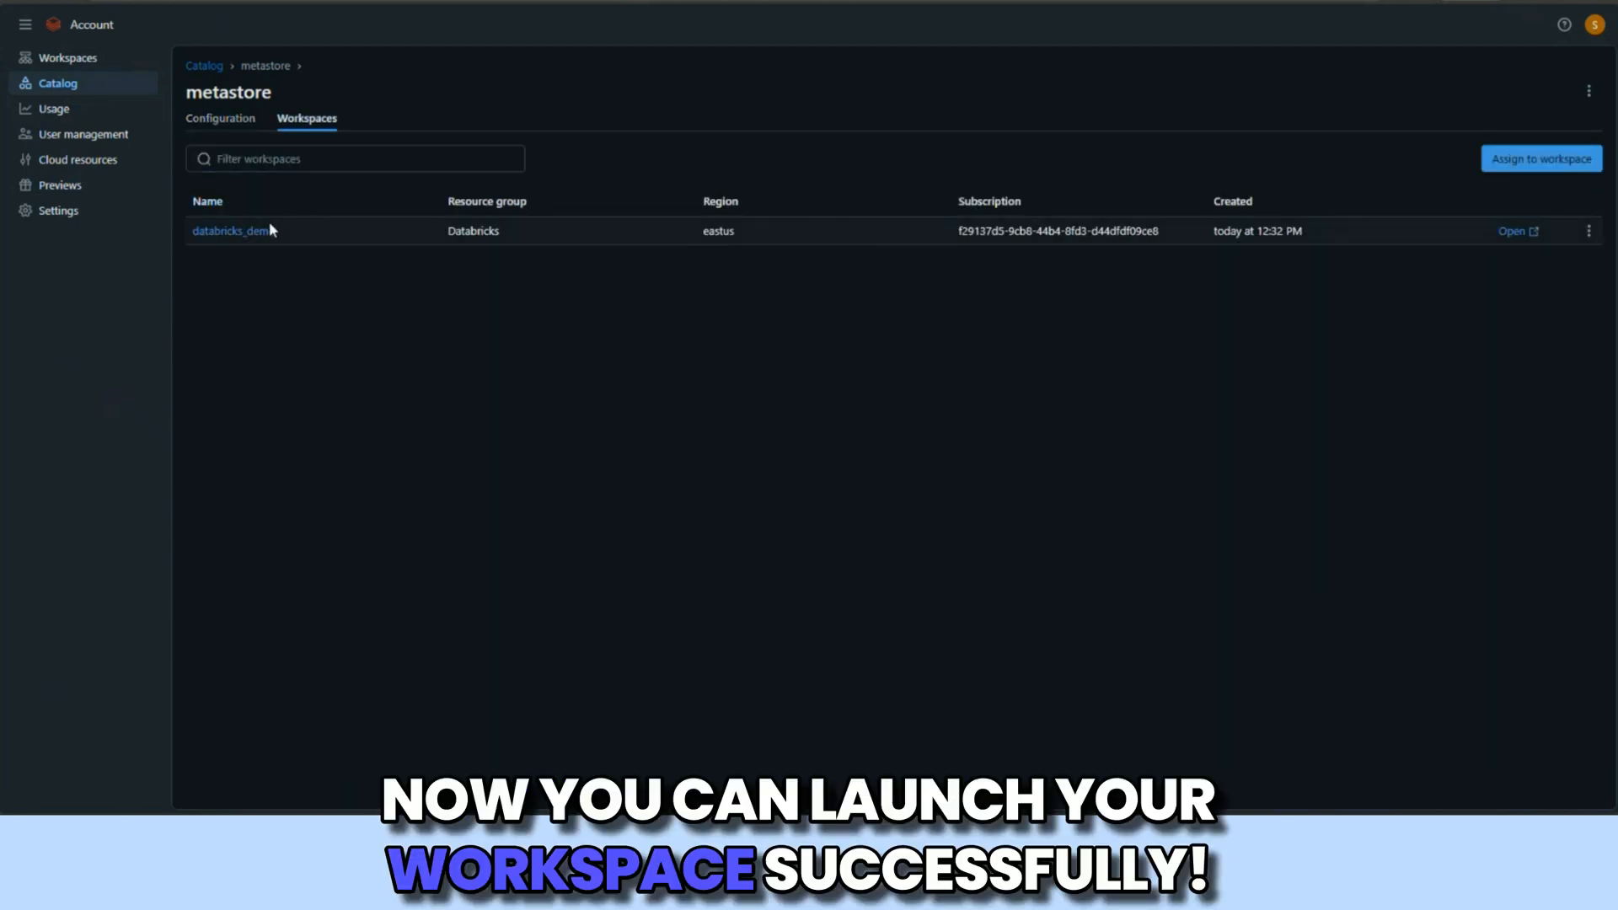
pyautogui.click(1517, 230)
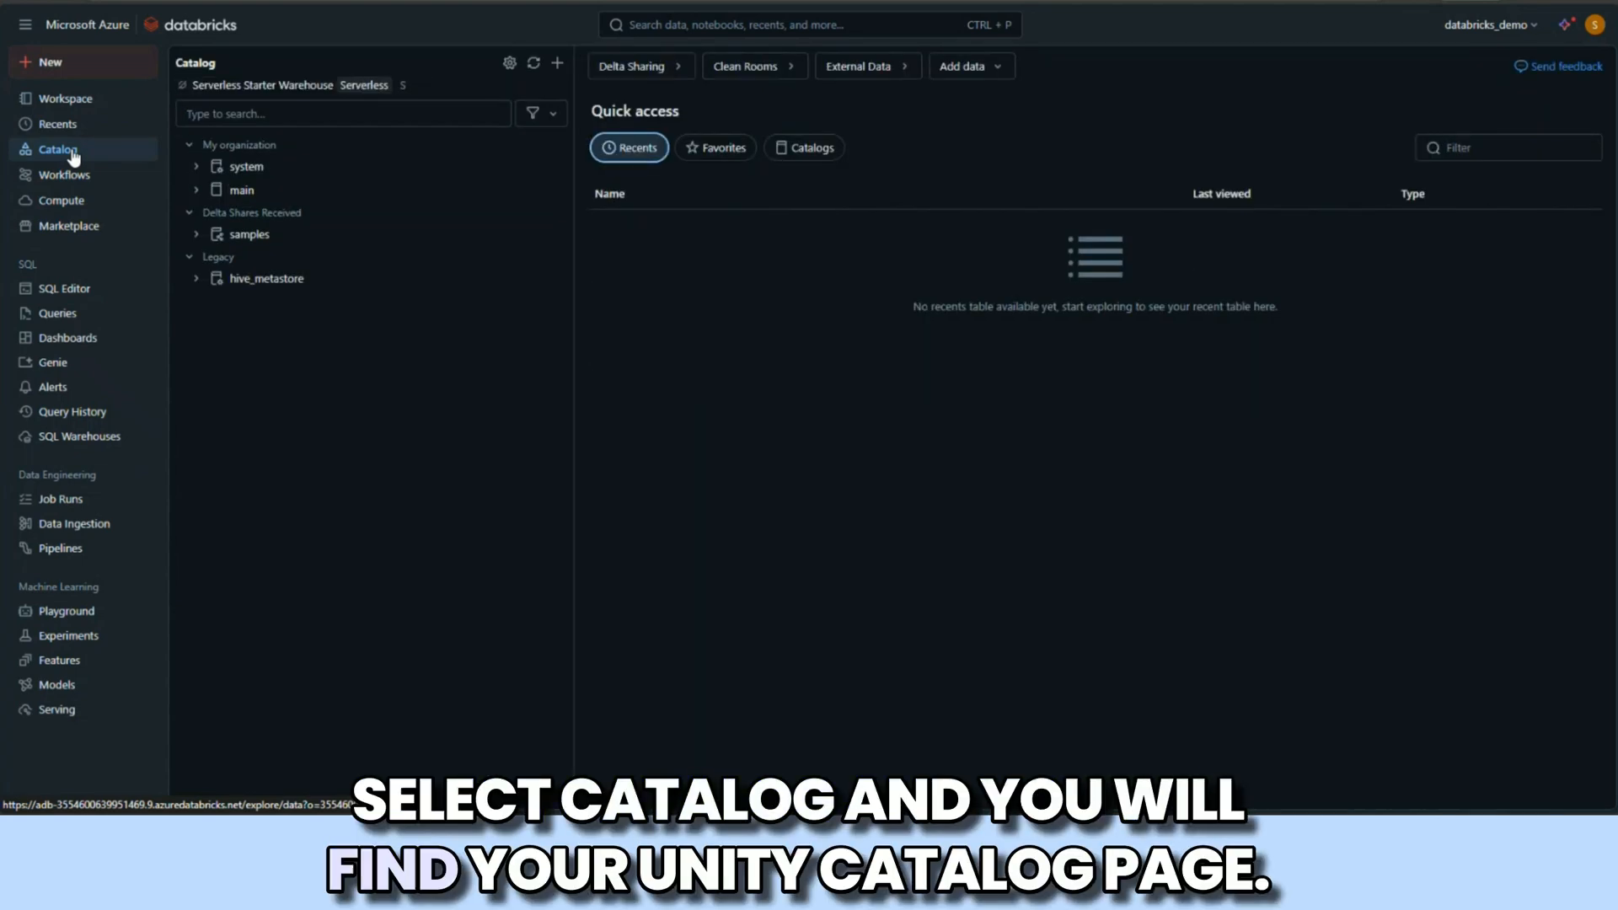
pyautogui.click(198, 167)
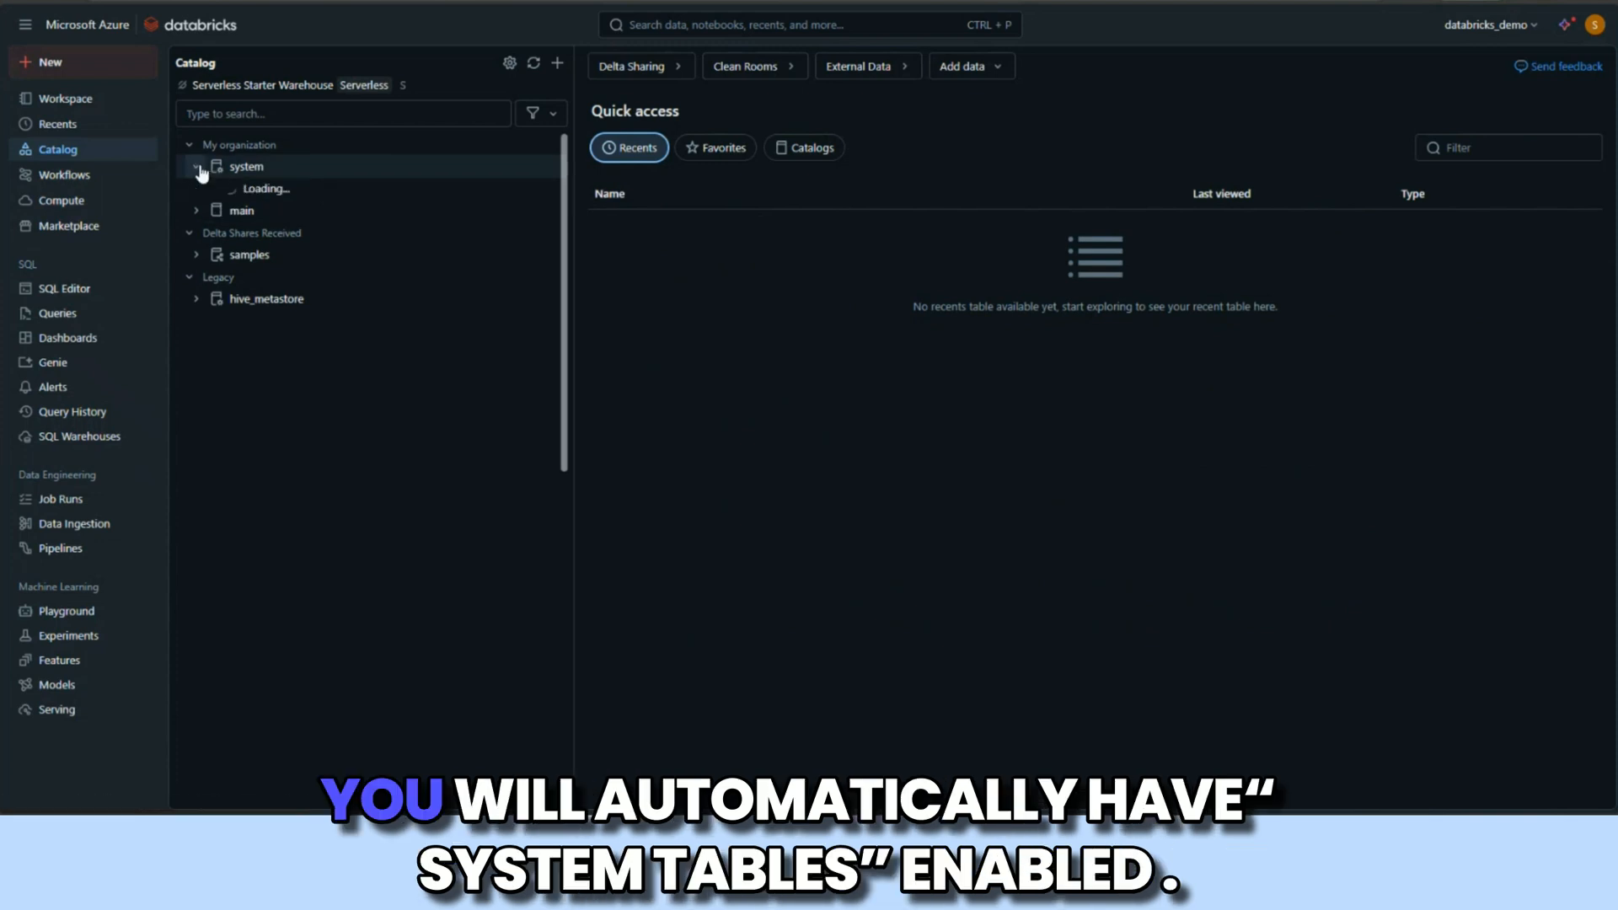
pyautogui.click(204, 191)
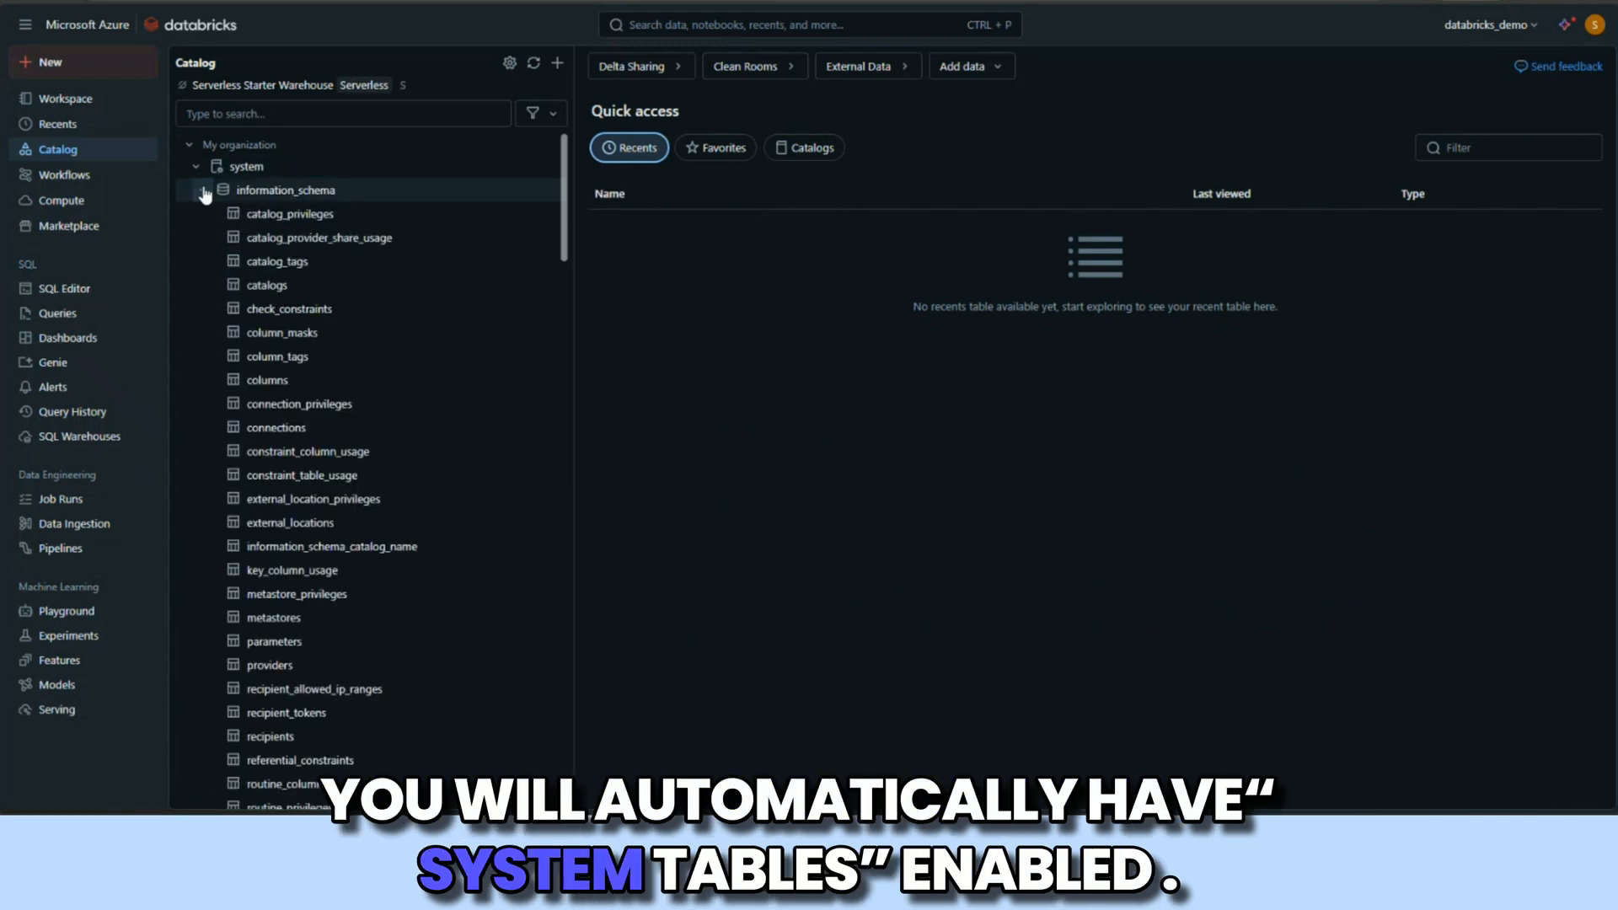
# Step: Open the tables table in the system catalog's information_schema and review its column names, types and comments
pyautogui.scroll(-2, 271, 404)
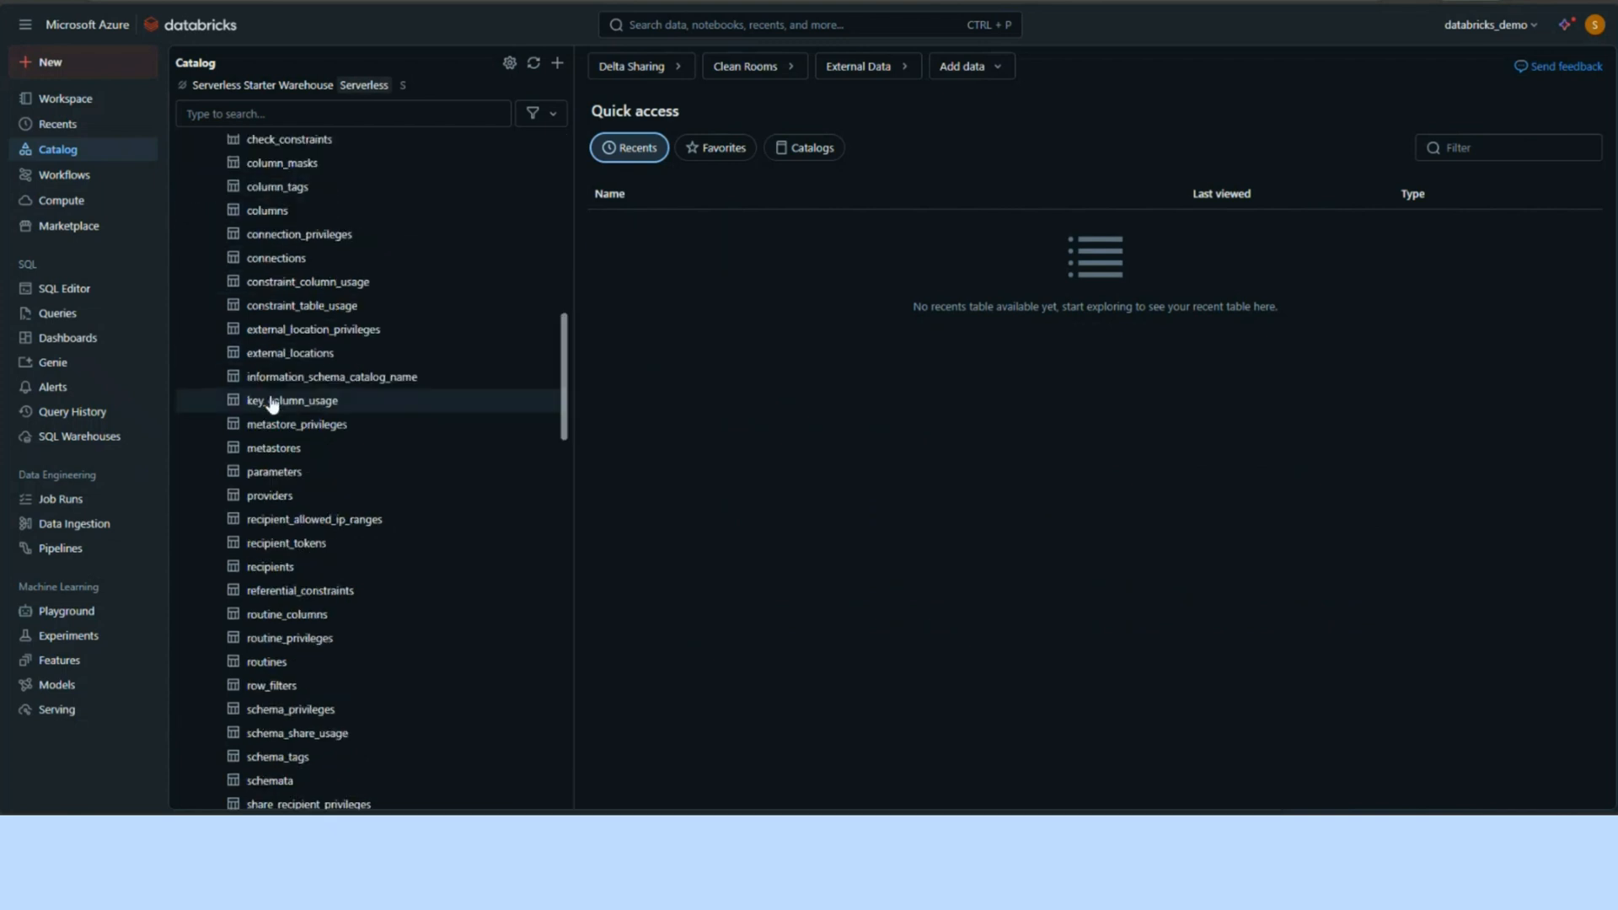
pyautogui.scroll(-4, 271, 404)
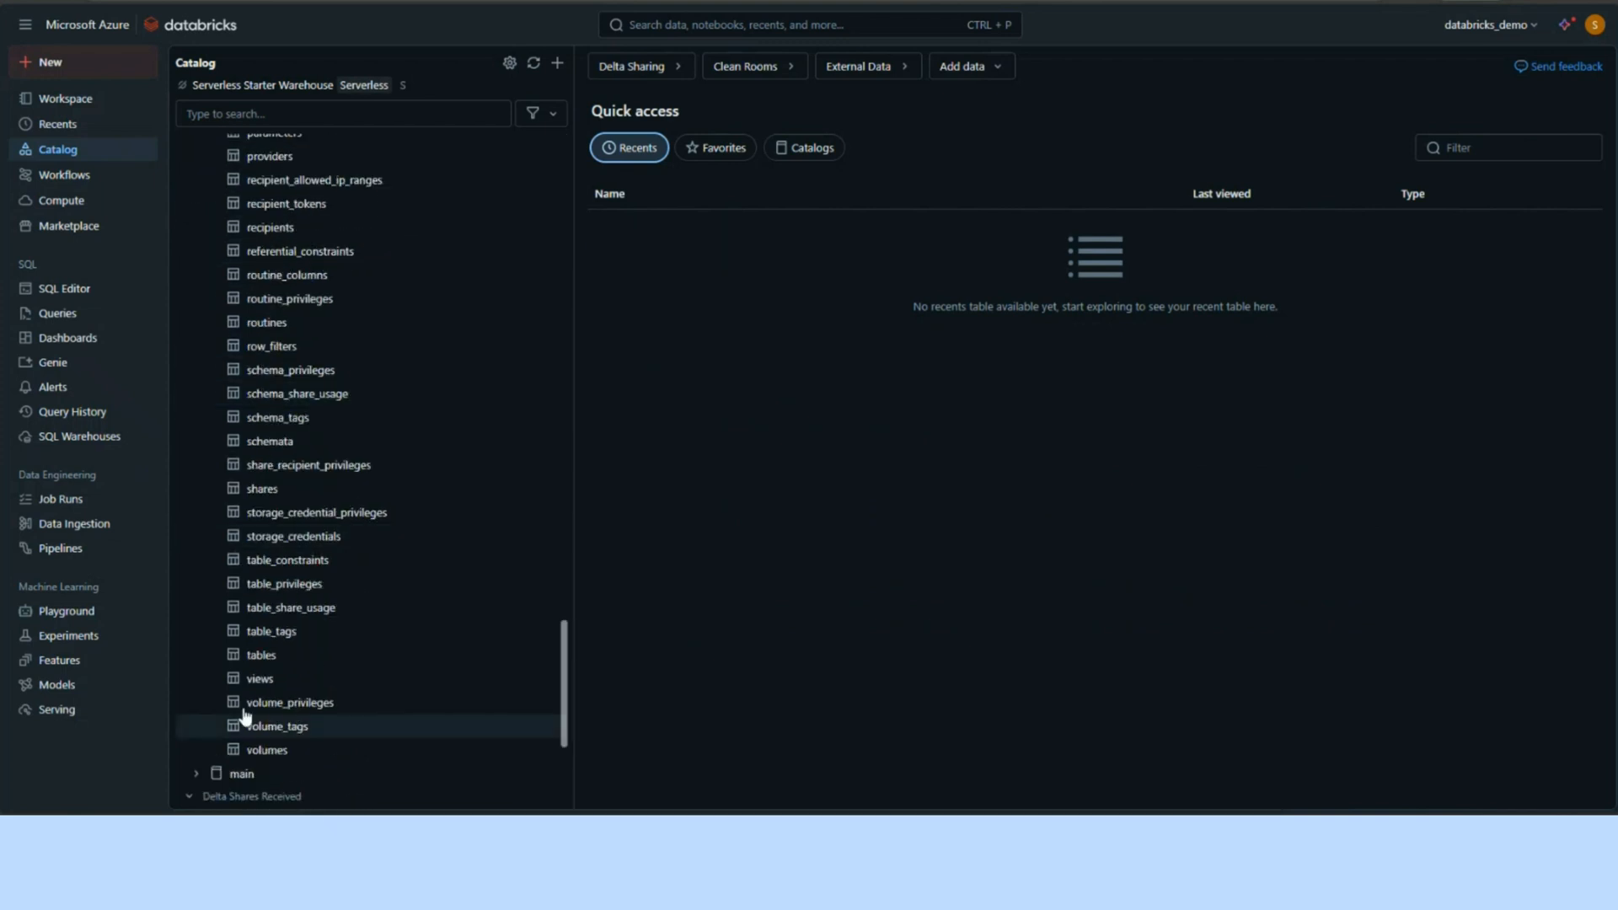
pyautogui.click(249, 655)
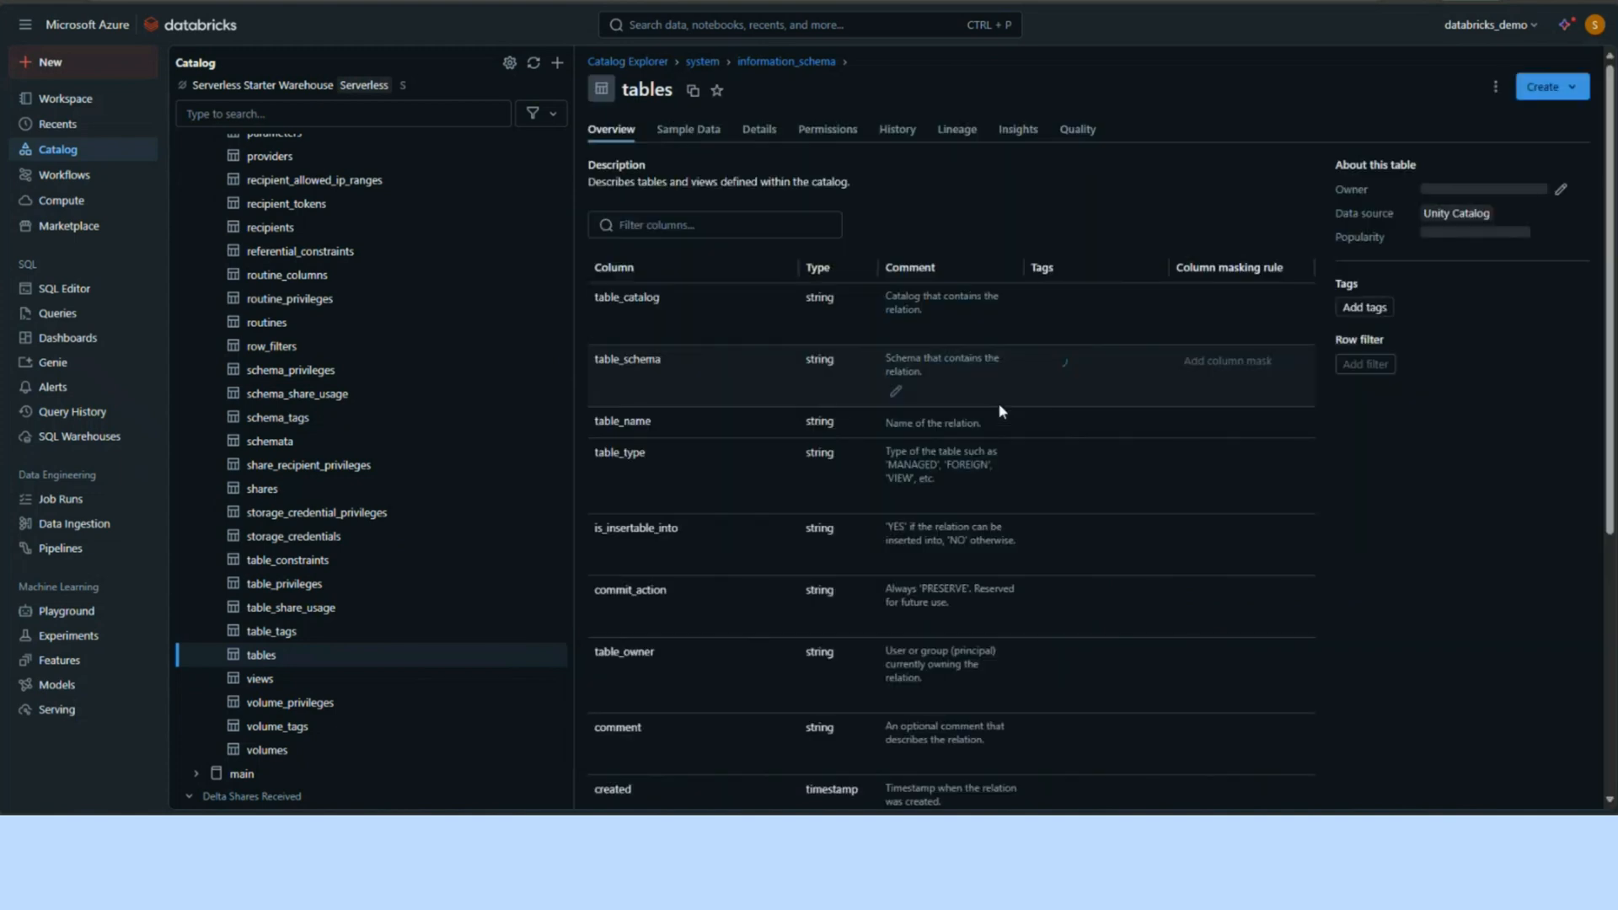
pyautogui.scroll(-2, 949, 384)
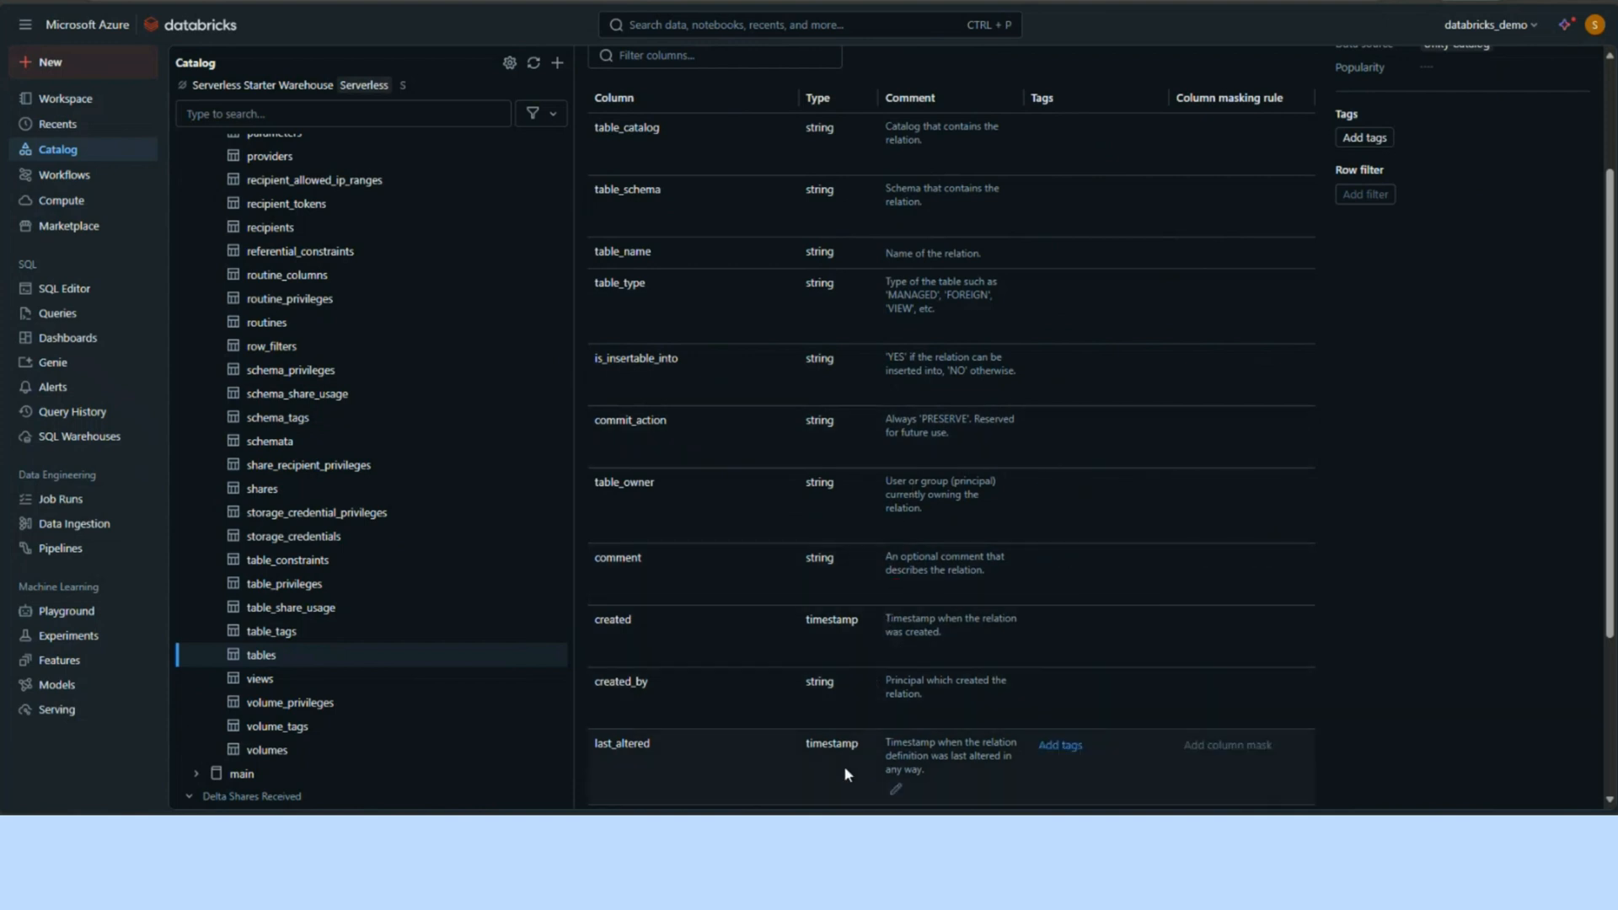
pyautogui.scroll(5, 524, 599)
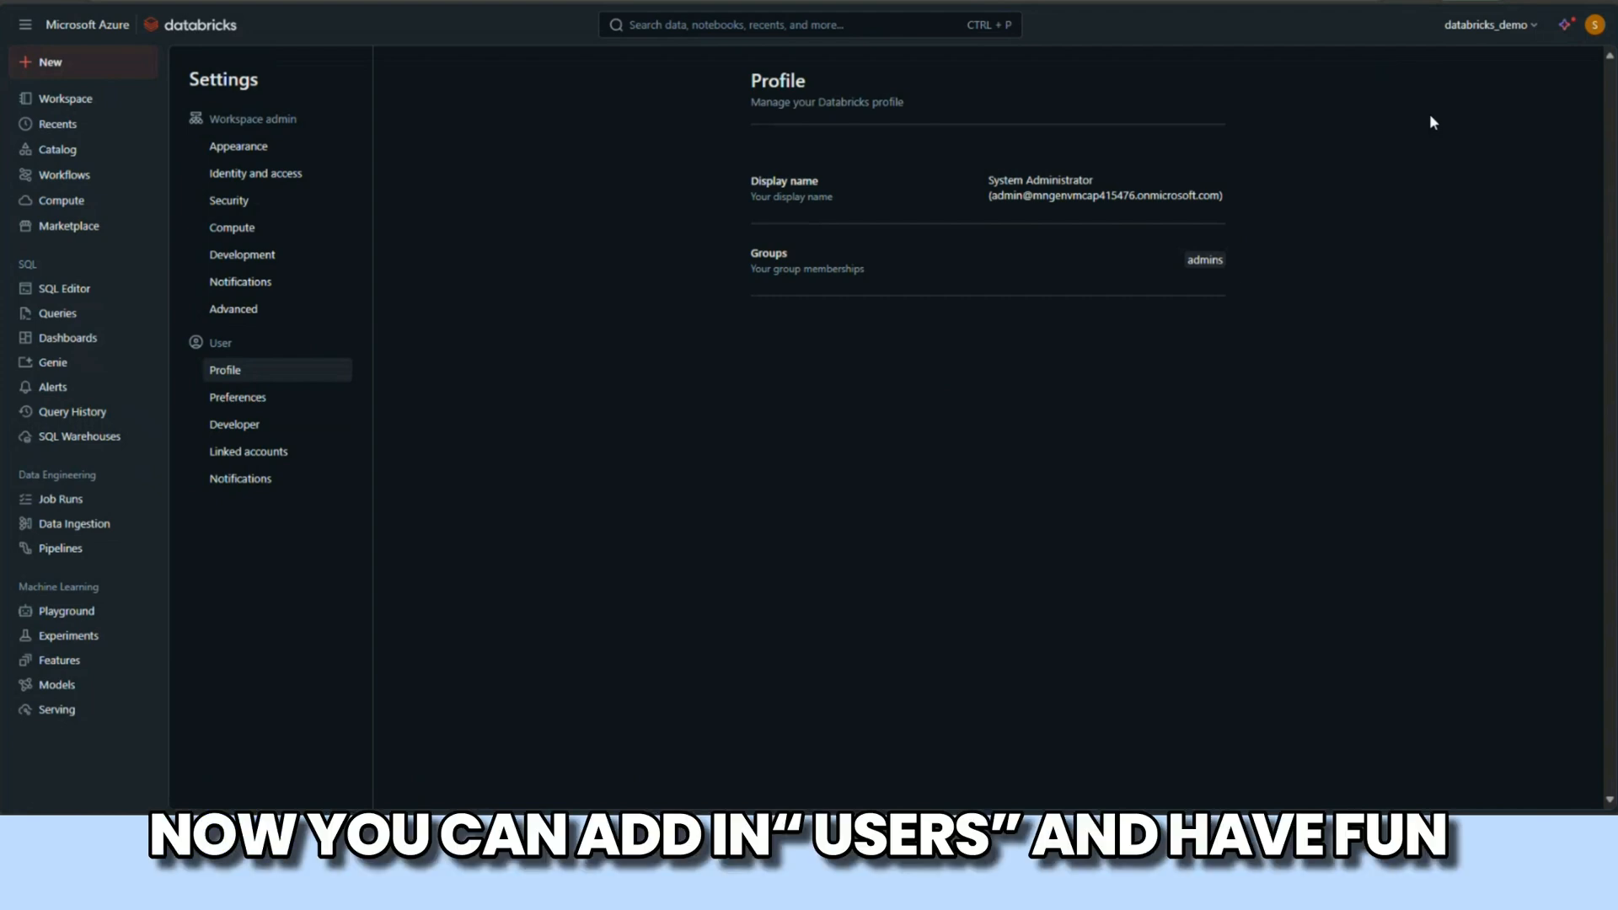
# Step: Open user management from the workspace admin's identity and access settings
pyautogui.click(242, 147)
pyautogui.click(290, 173)
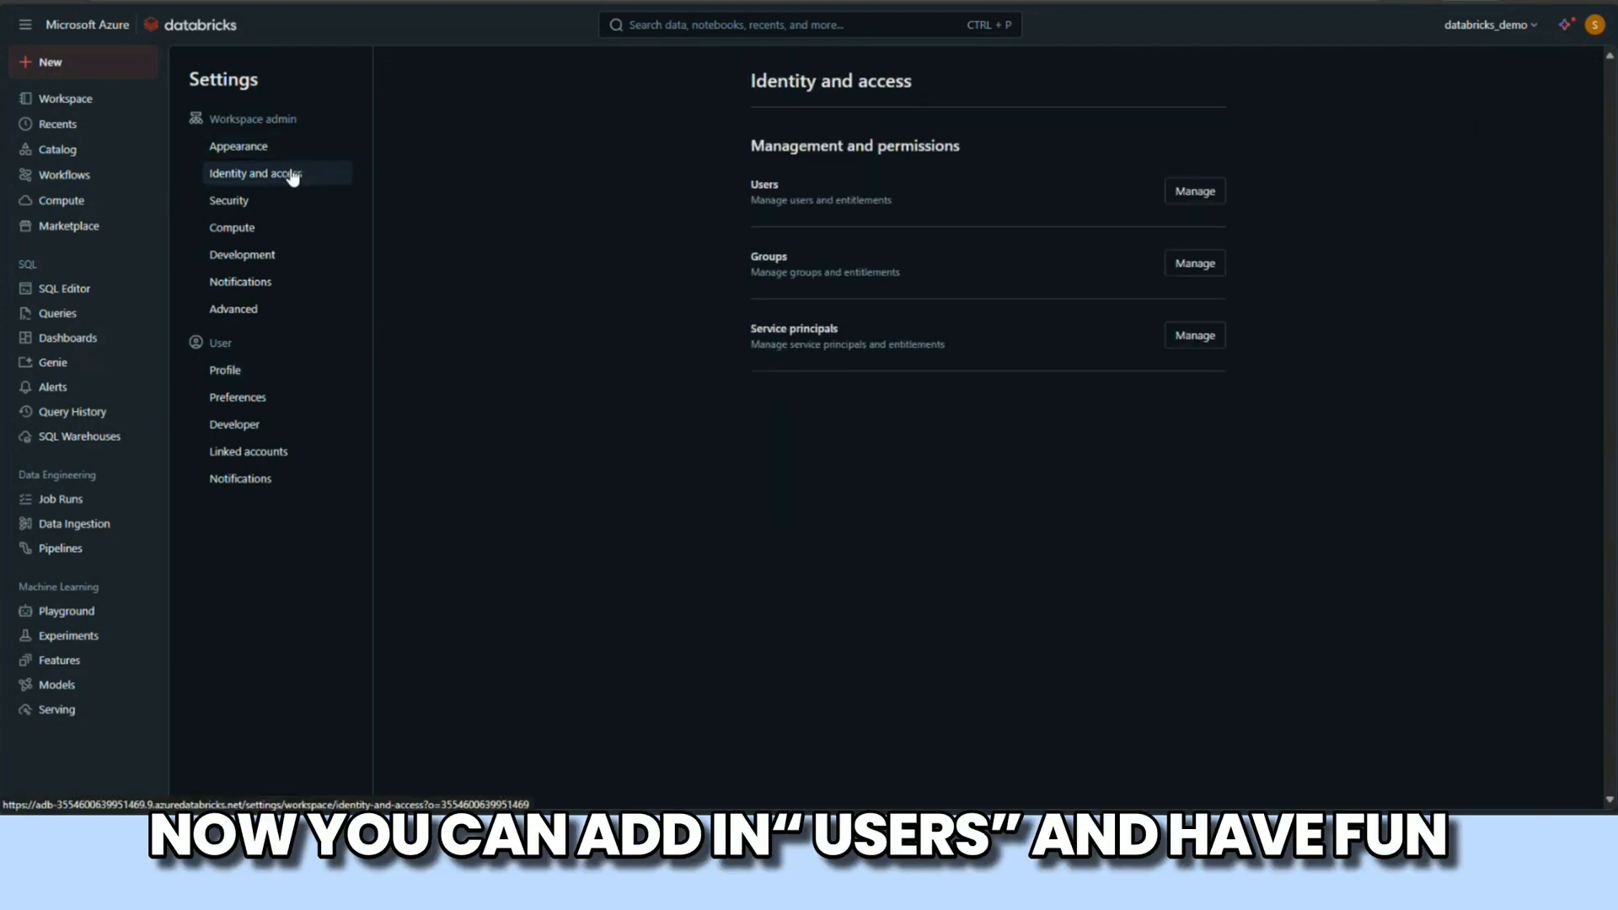
pyautogui.click(1200, 199)
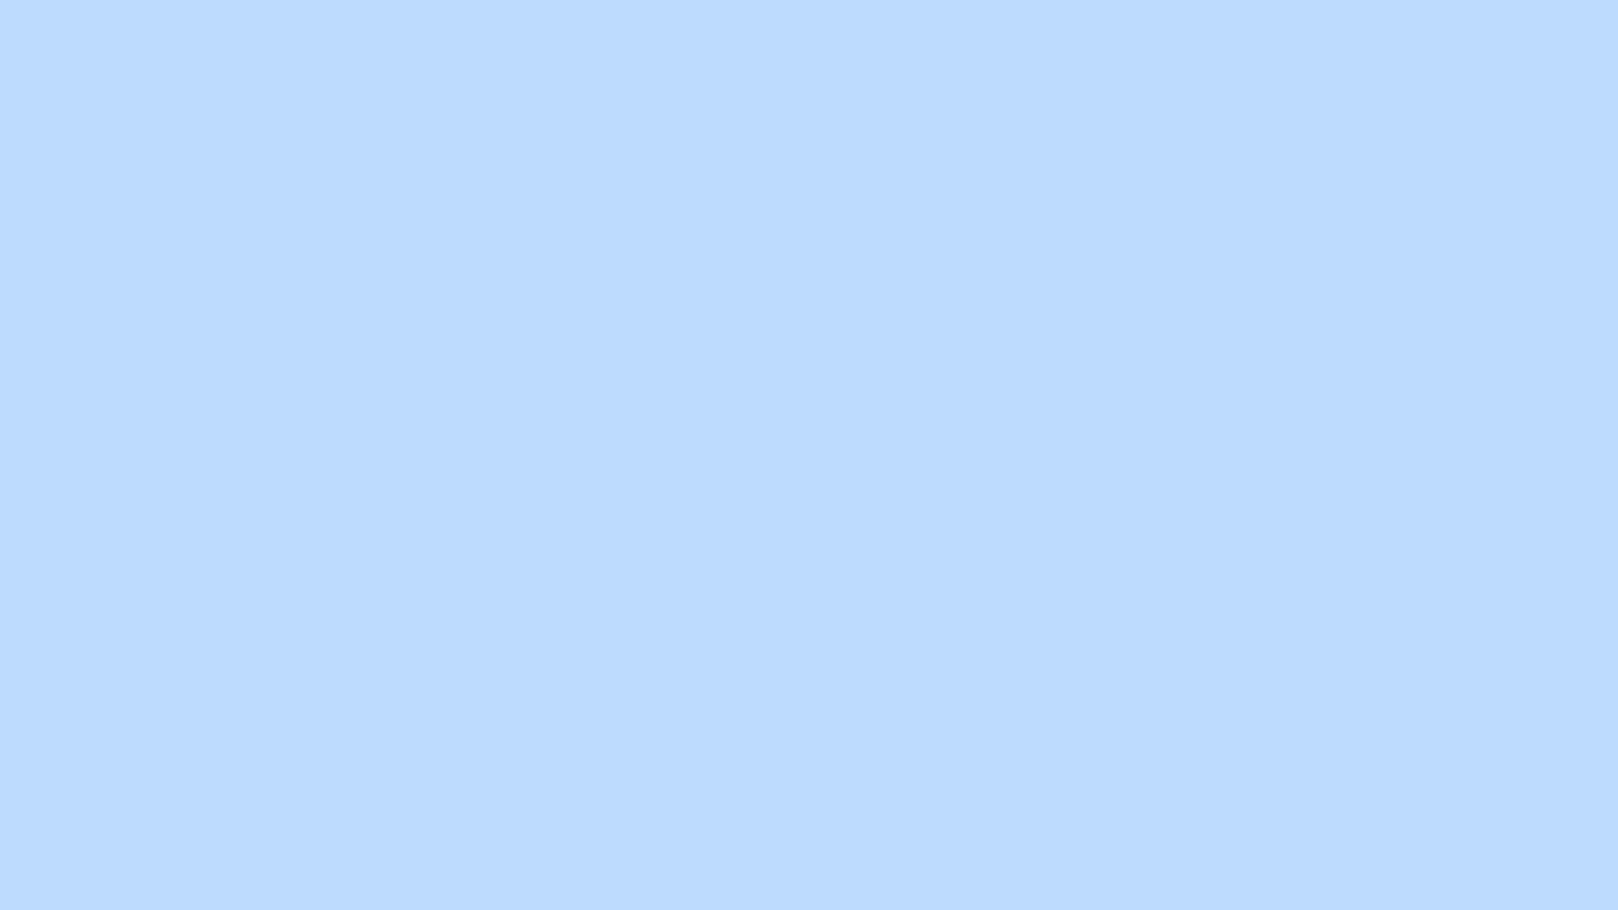